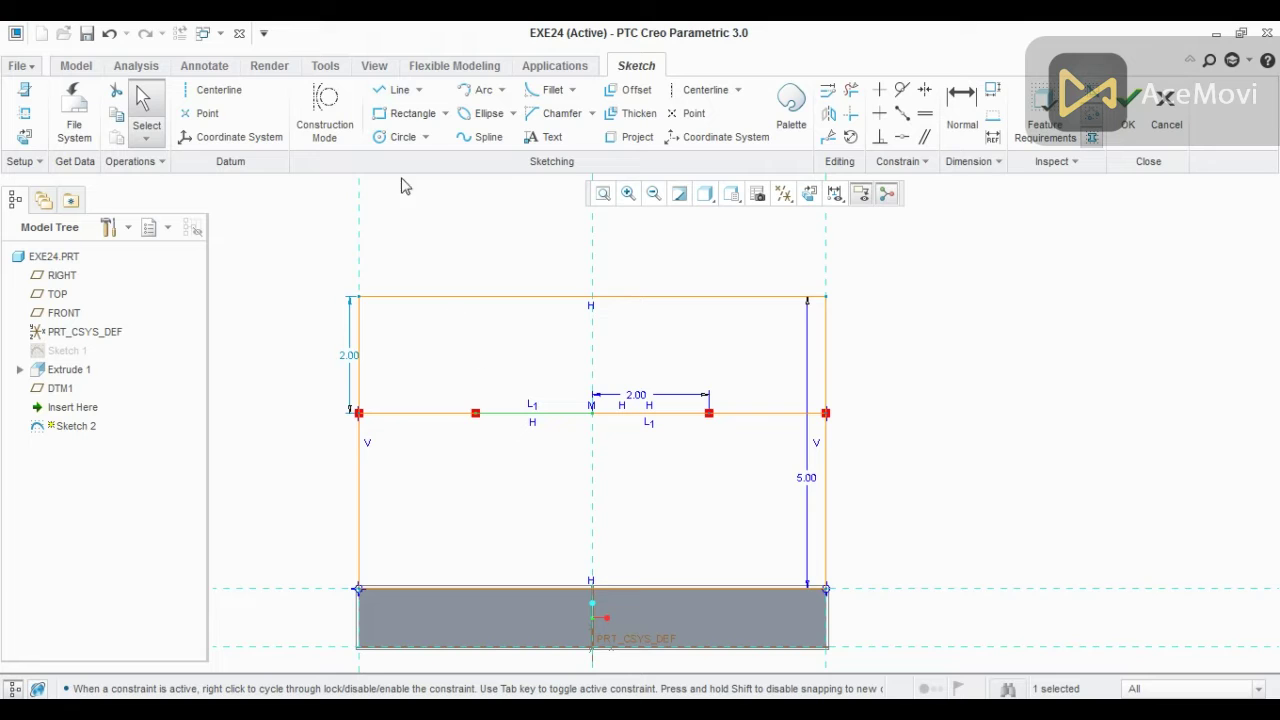
Draw a circle centred on the left inner point of the horizontal centre line and set its diameter to 2.
click(381, 139)
click(476, 413)
click(466, 477)
middle_click(538, 358)
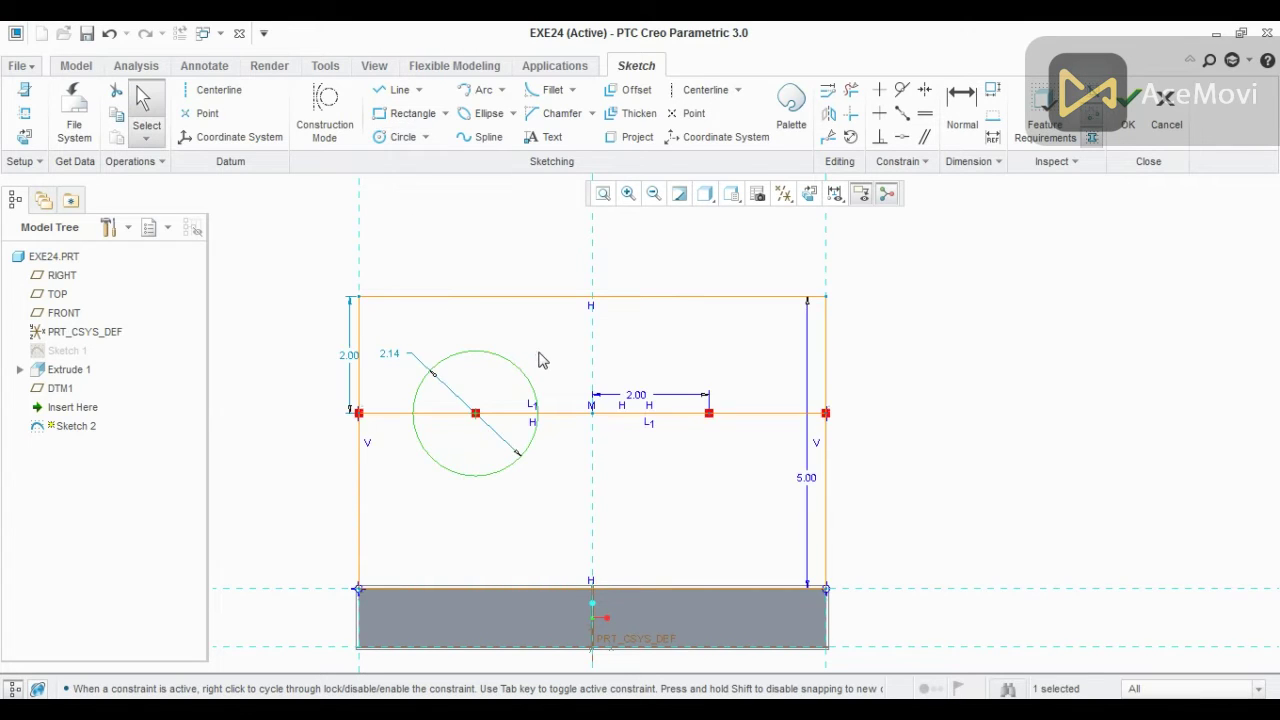
double_click(398, 355)
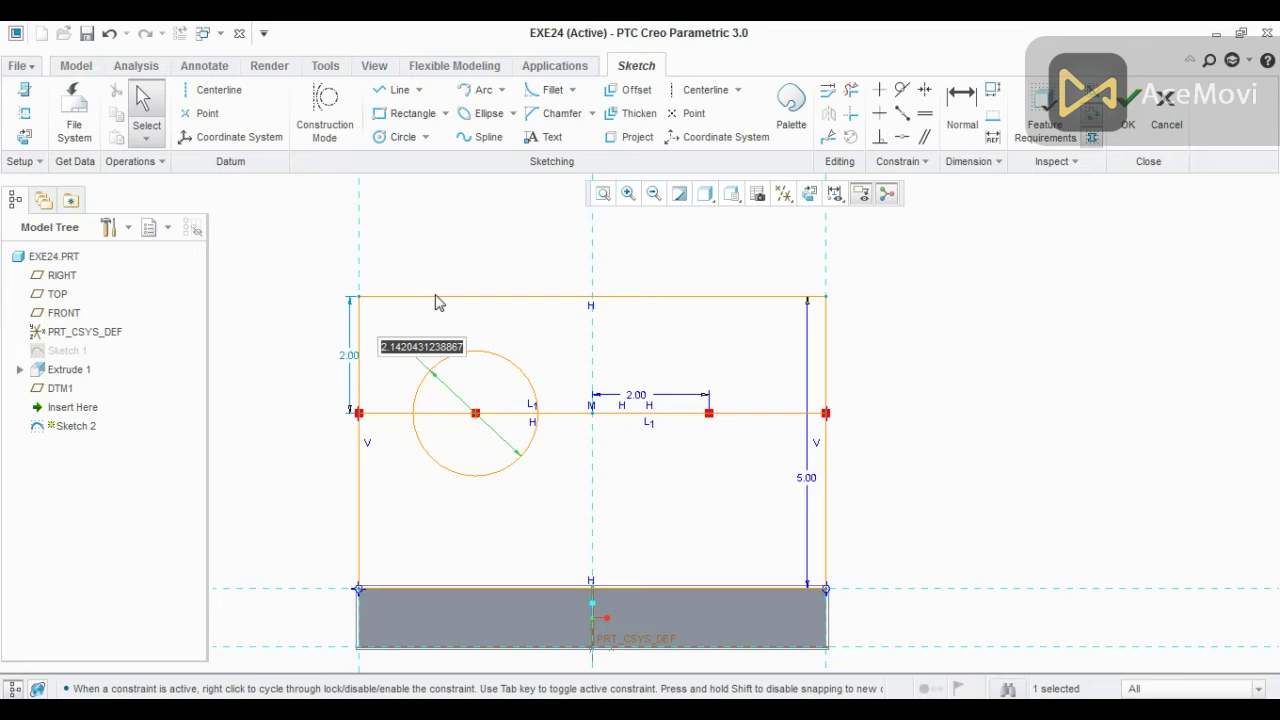
text(2)
key(Return)
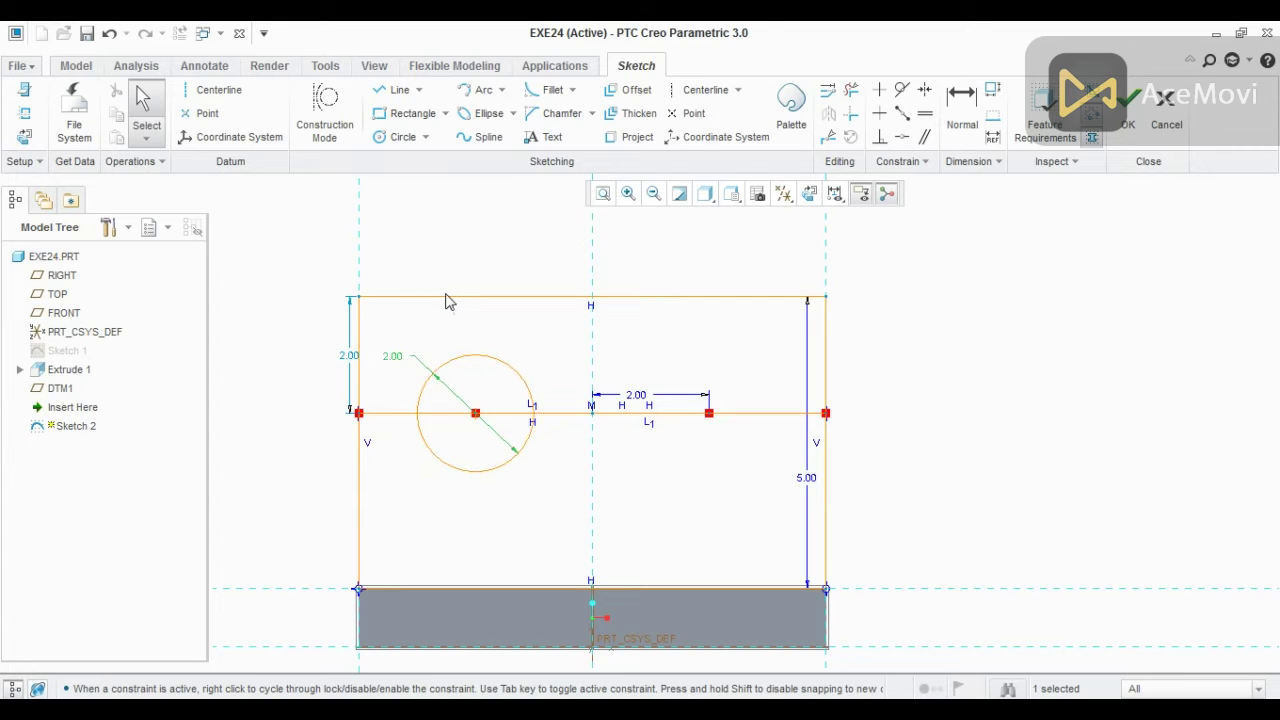
Draw a second circle of equal radius centred on the right inner point of the horizontal centre line.
click(403, 137)
click(709, 413)
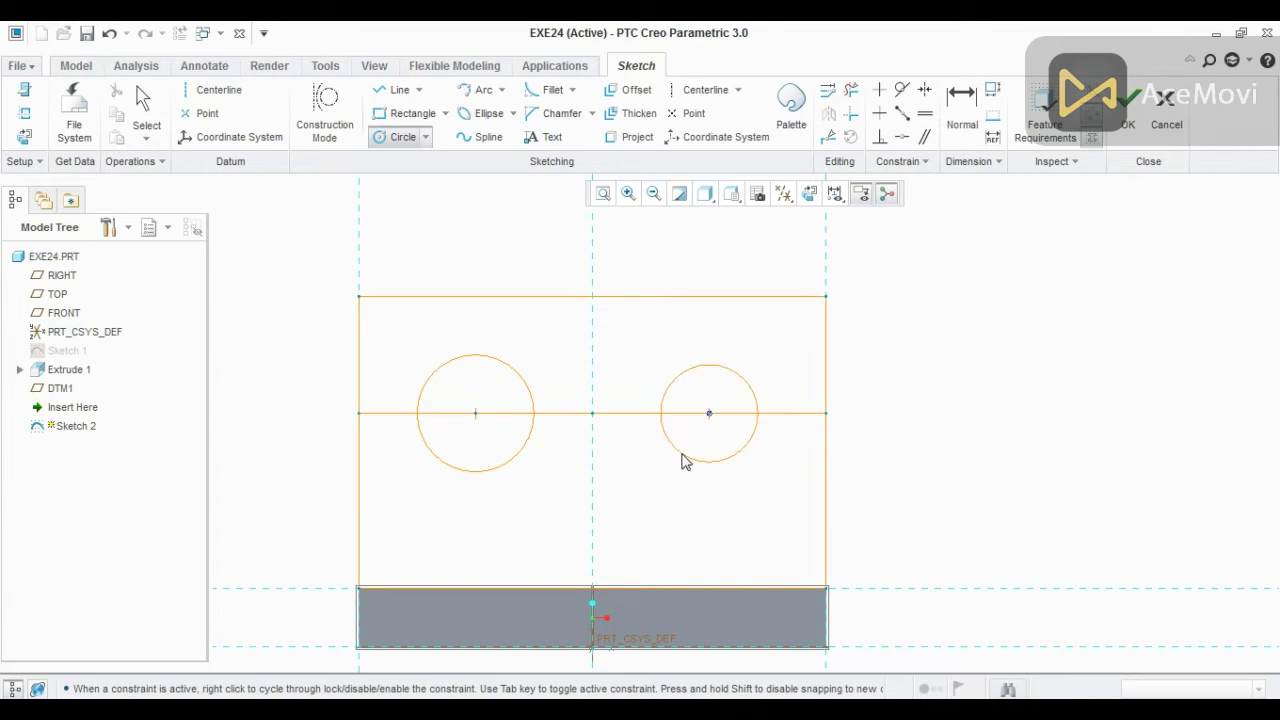
click(683, 471)
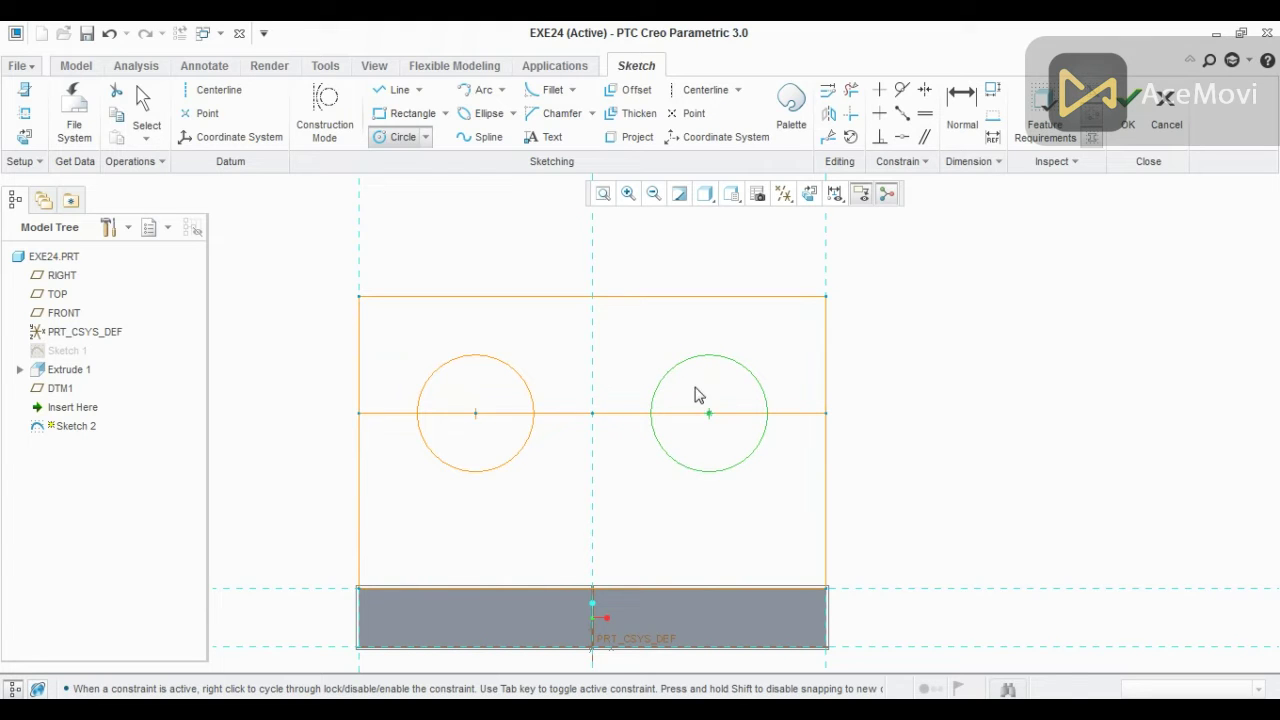
middle_click(634, 349)
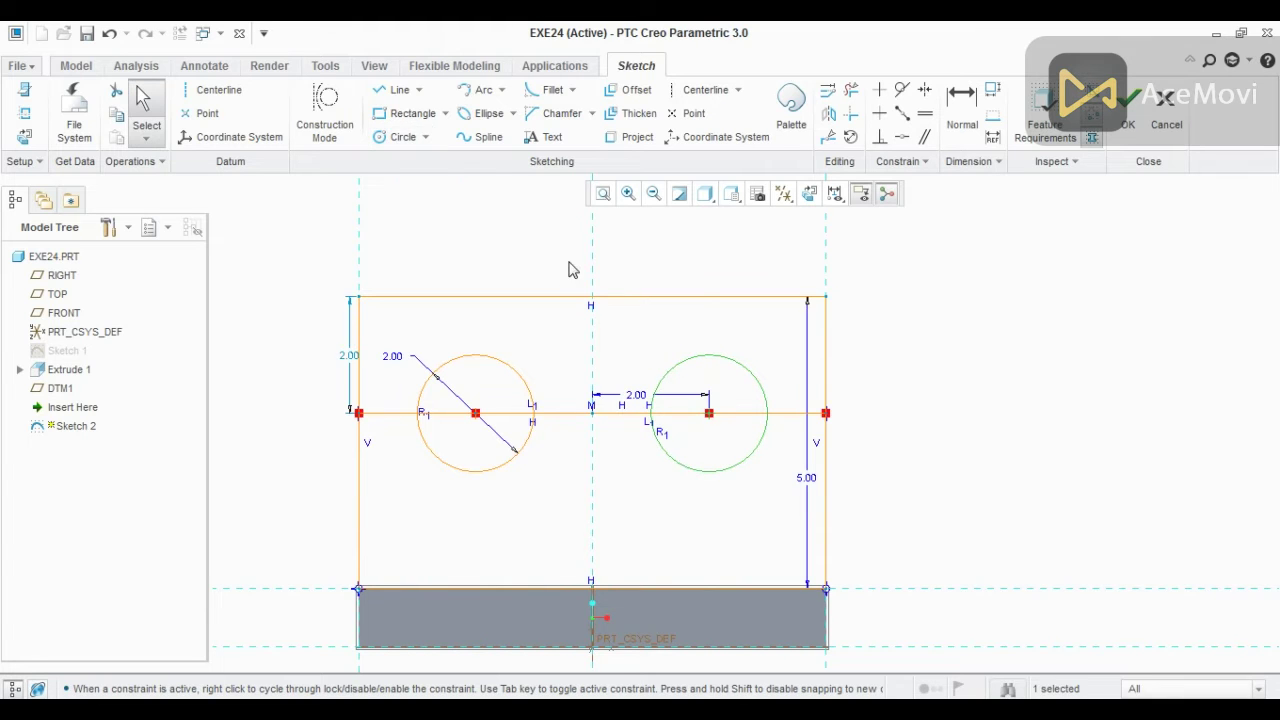
Connect the two circles with horizontal tangent lines across their tops and bottoms.
click(386, 95)
click(475, 355)
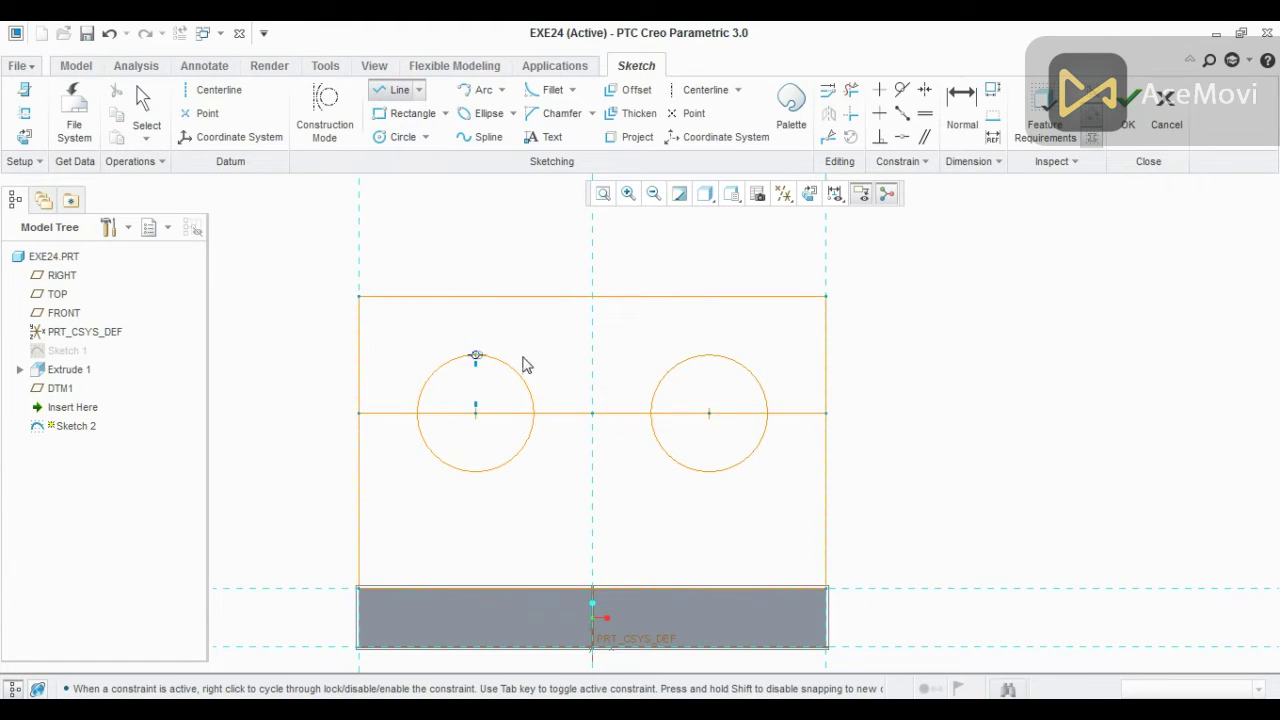
click(709, 355)
middle_click(700, 331)
click(709, 471)
click(475, 471)
middle_click(506, 514)
middle_click(508, 517)
Delete the horizontal lines running through the two circle centres.
click(560, 415)
key(Delete)
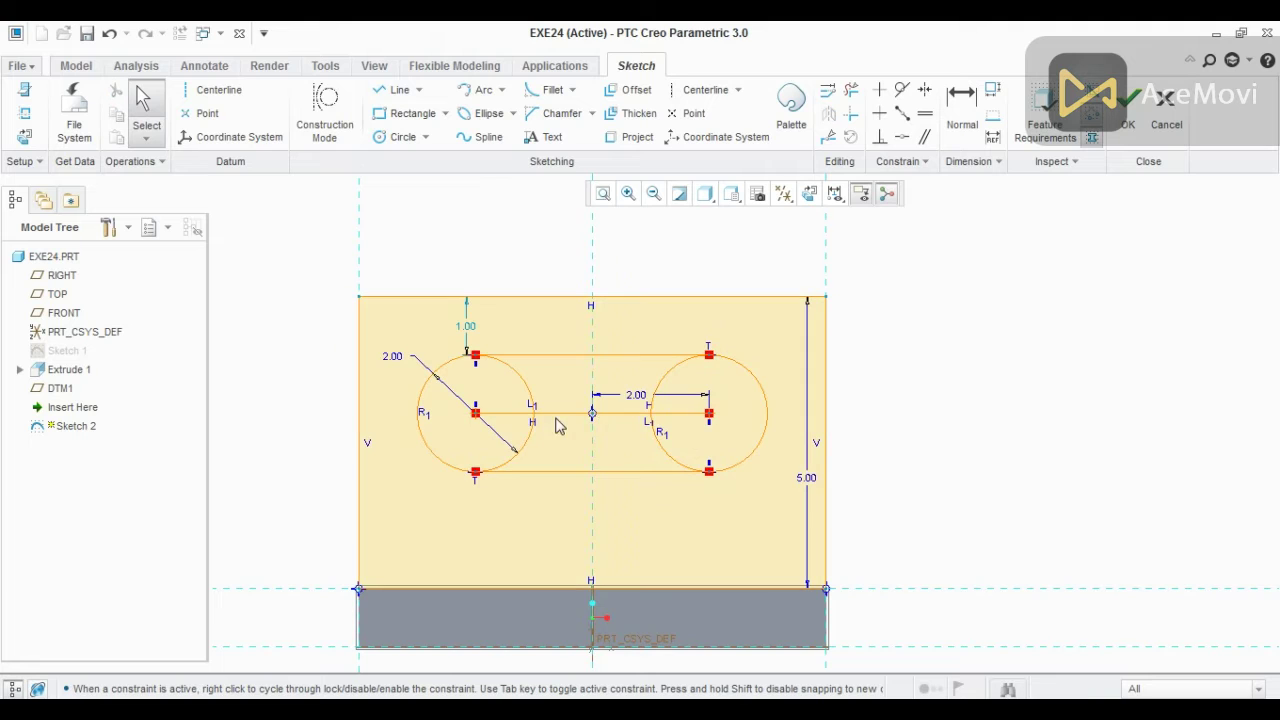
click(562, 414)
key(Delete)
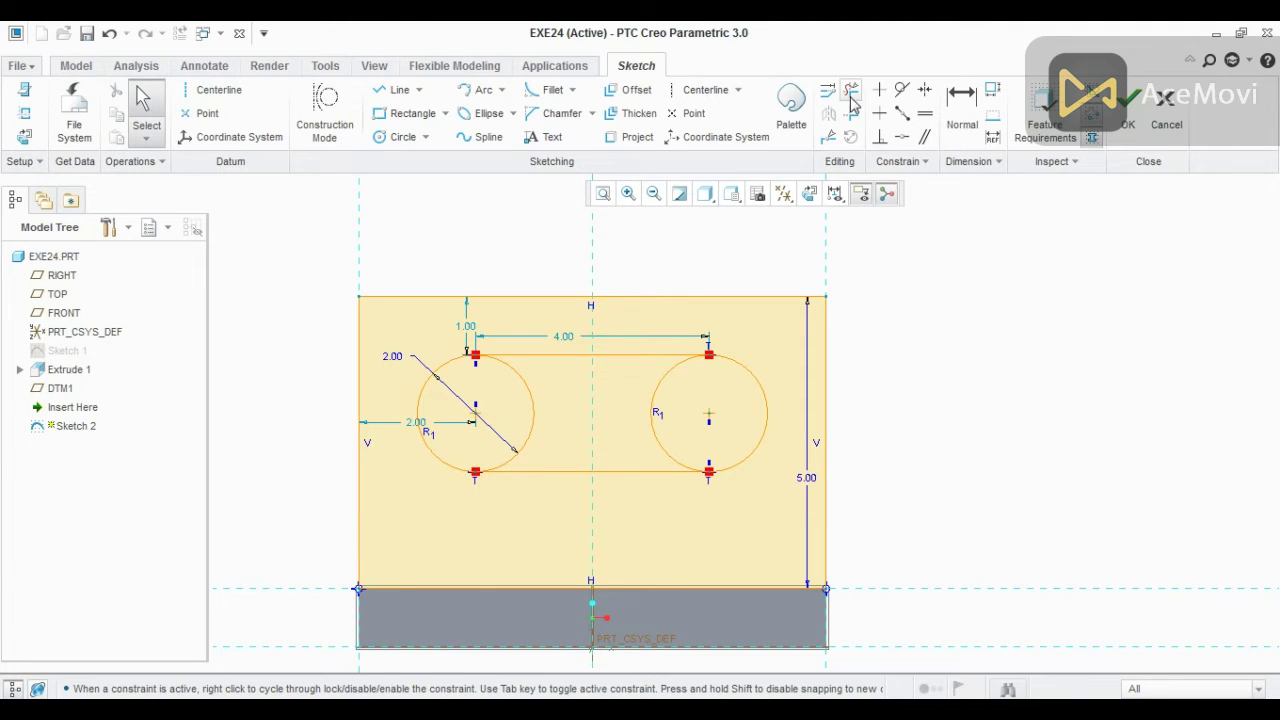
Trim away the inner halves of both circles to form a slot and delete the rectangle's top line.
click(851, 89)
click(660, 392)
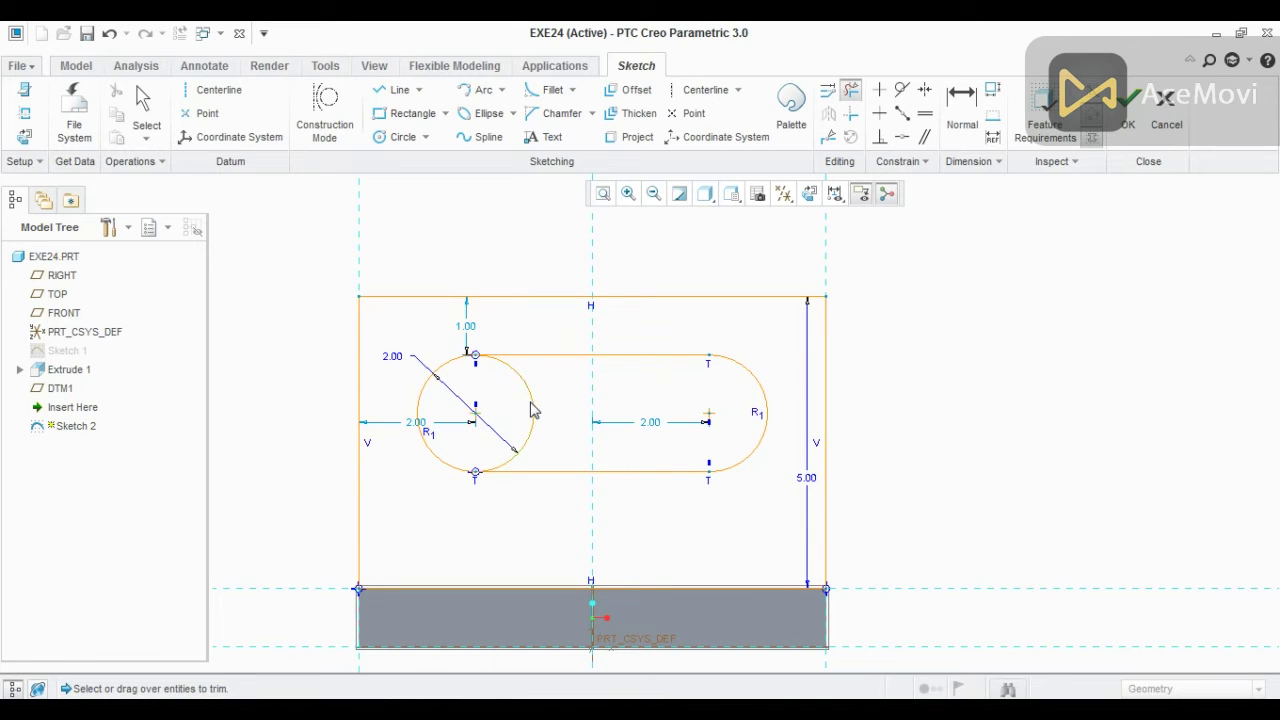
click(533, 410)
middle_click(556, 414)
click(654, 297)
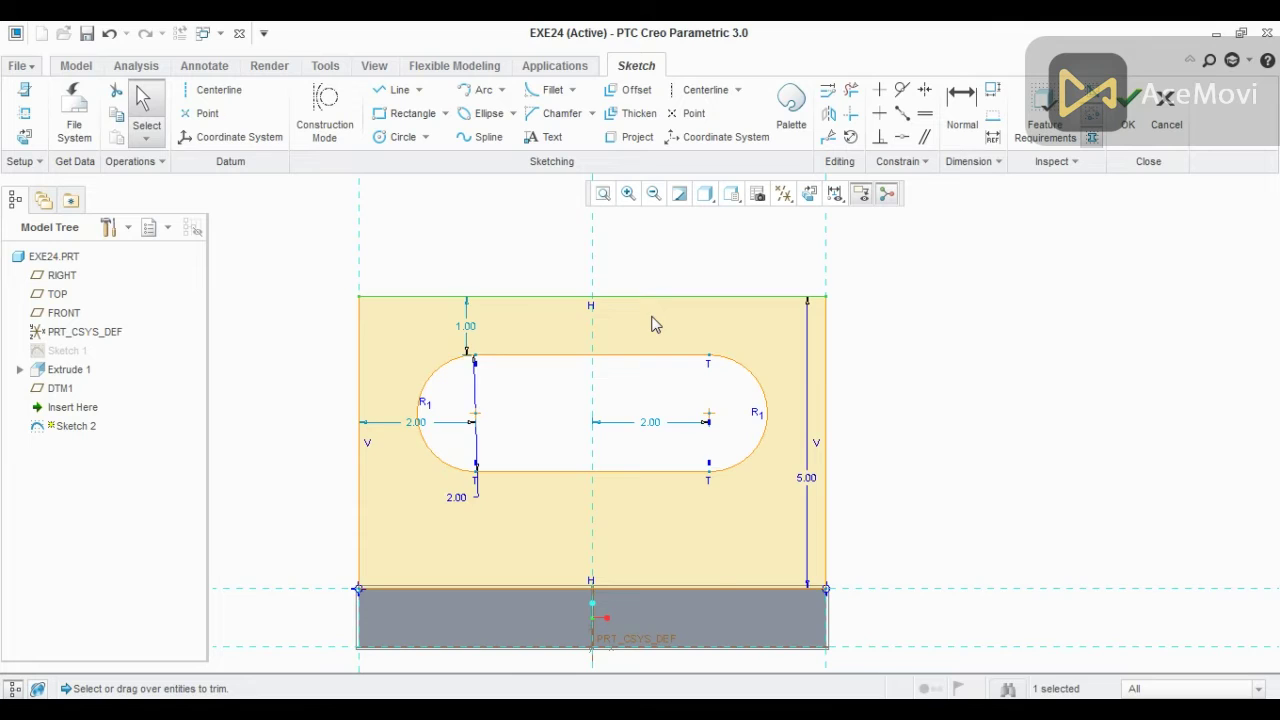
key(Delete)
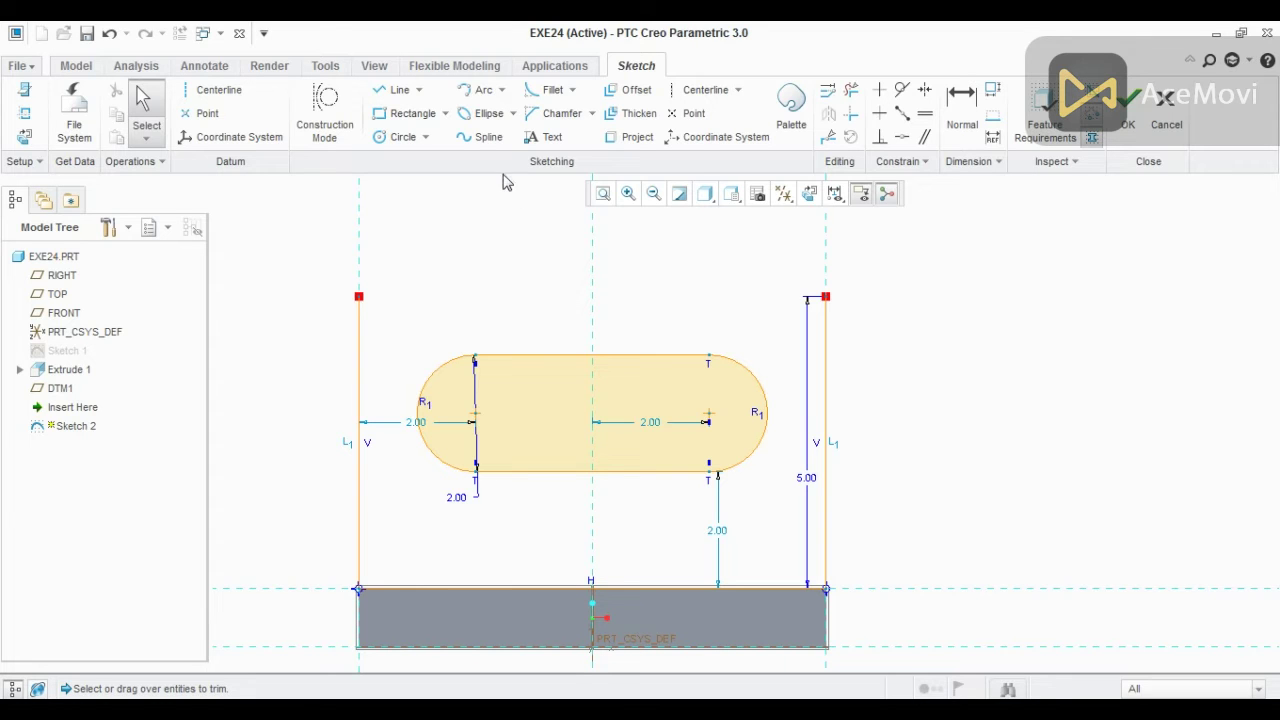
Offset the whole slot loop outward to a 3.00 end radius.
click(630, 90)
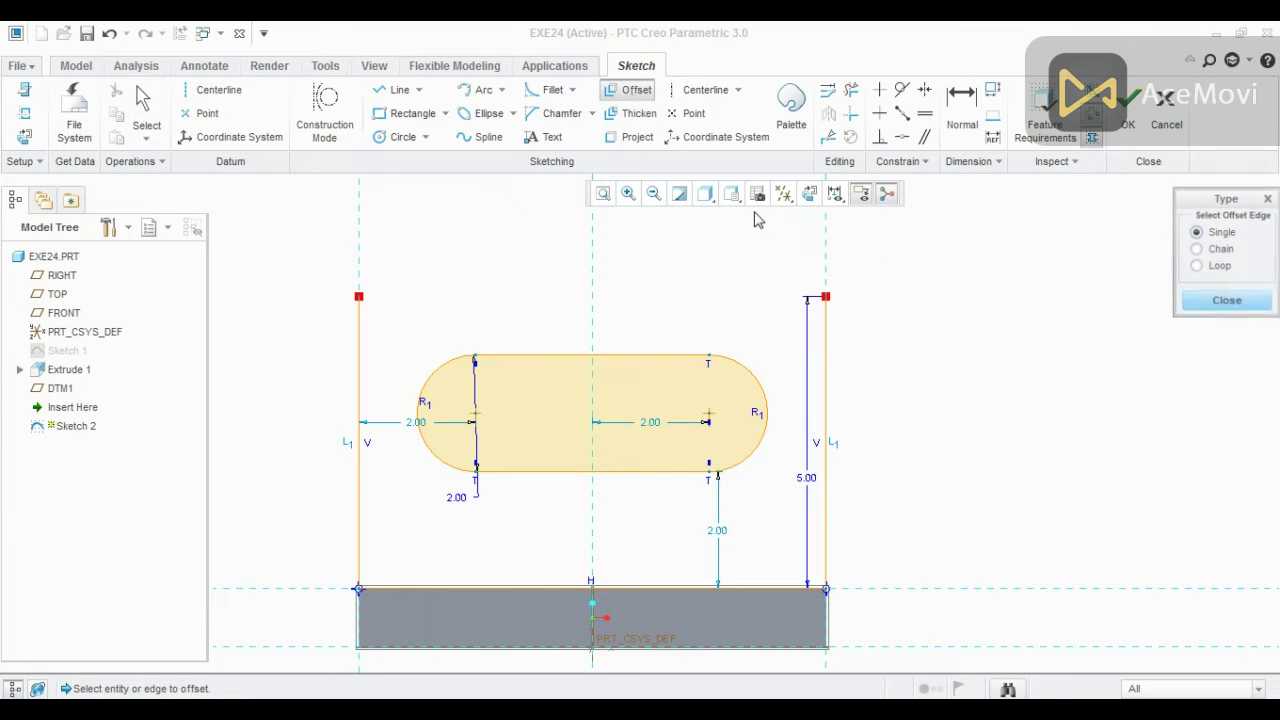
click(1196, 266)
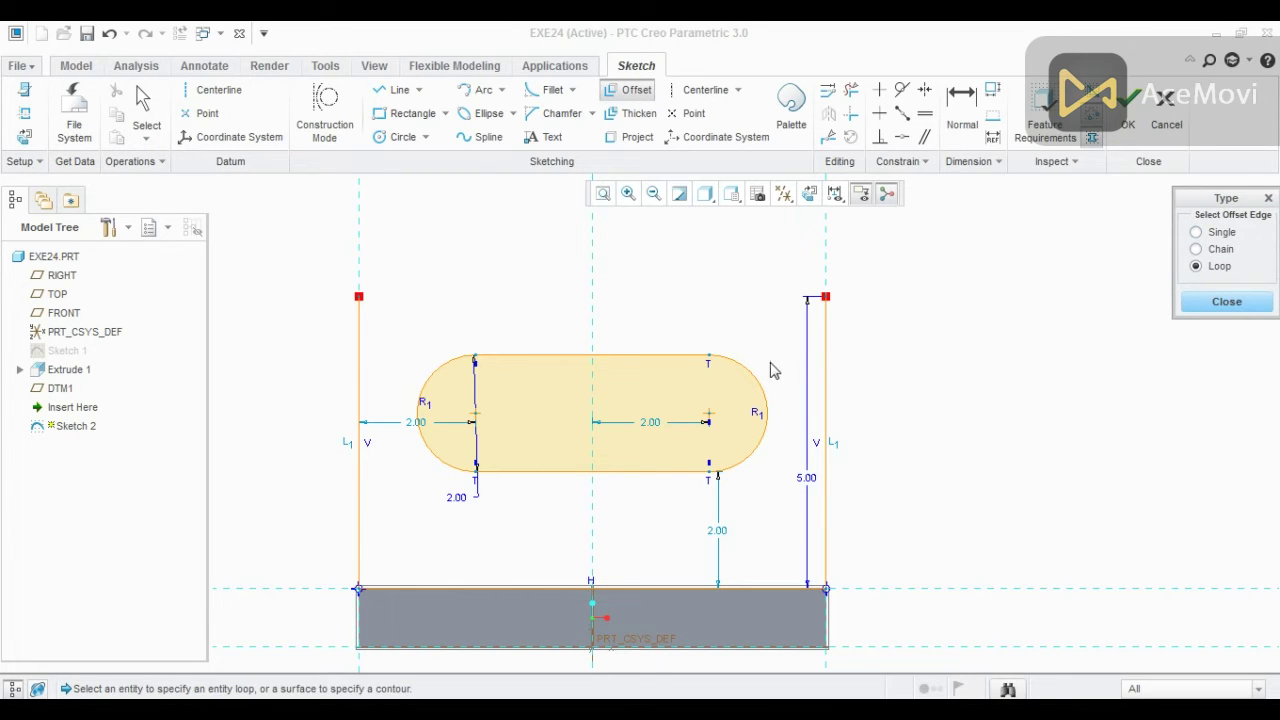
click(755, 378)
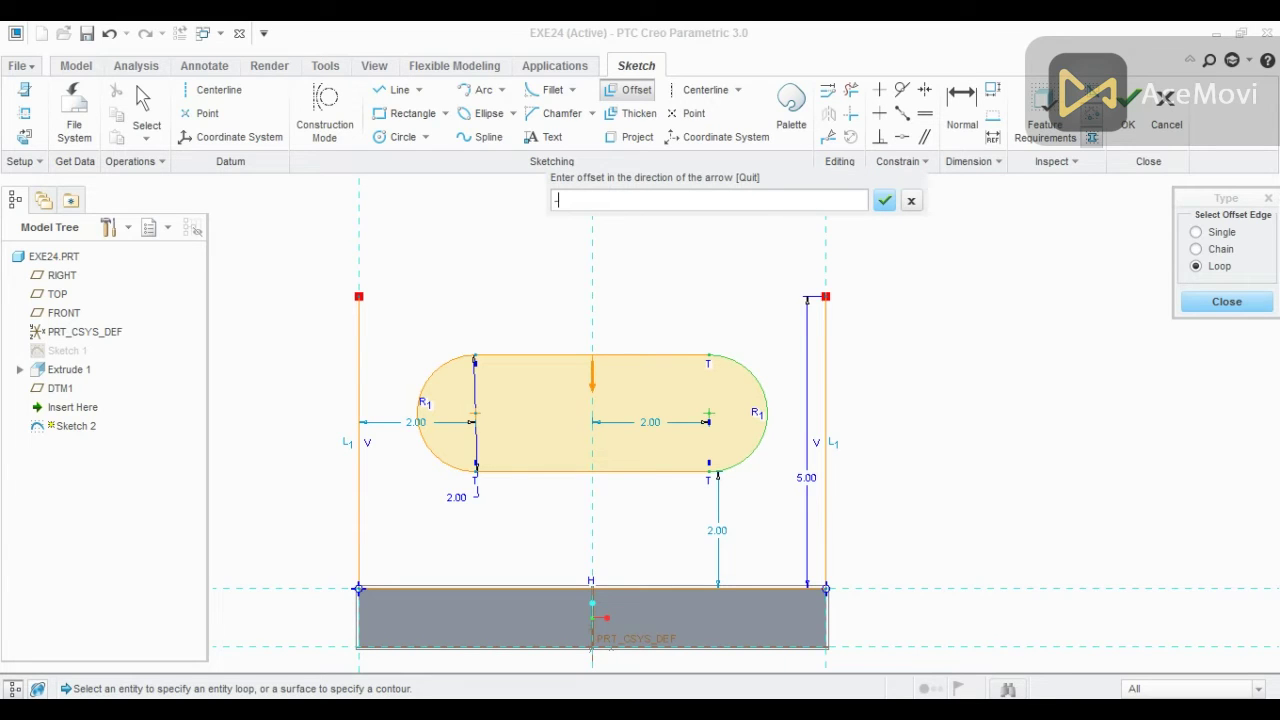
key(Return)
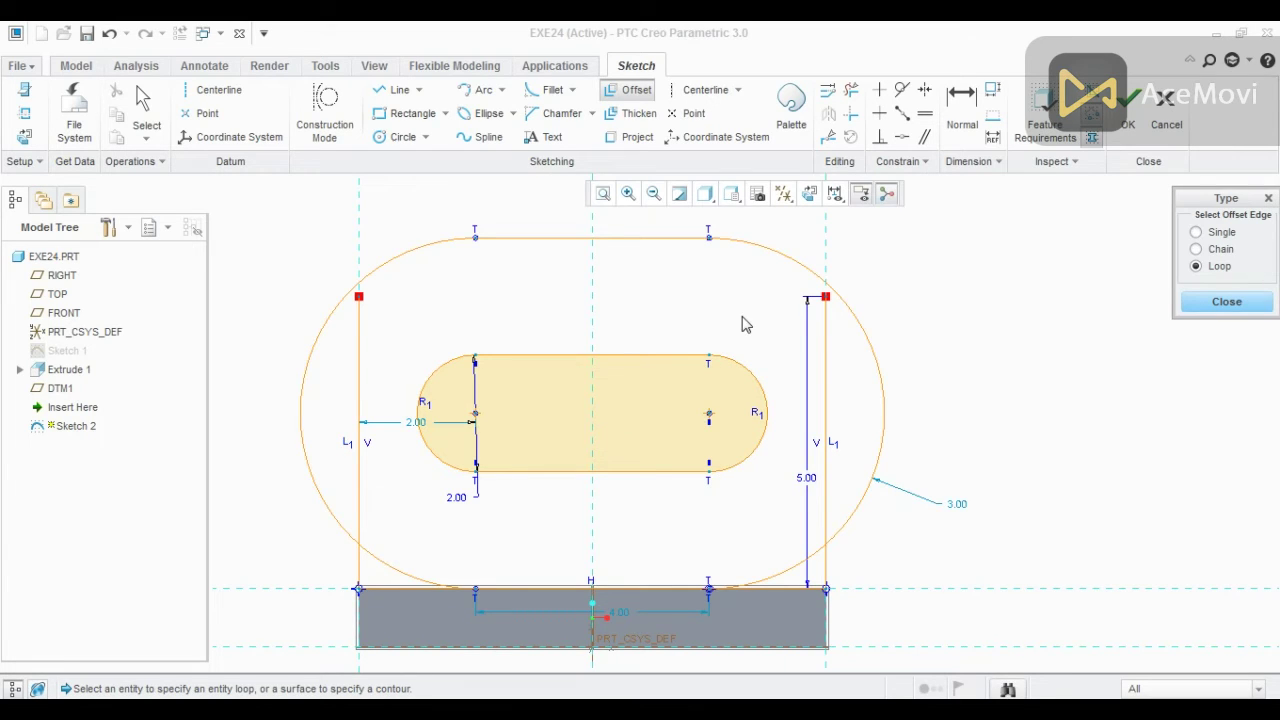
Offset the slot loop outward again using an offset of -1 against the arrow direction.
click(737, 368)
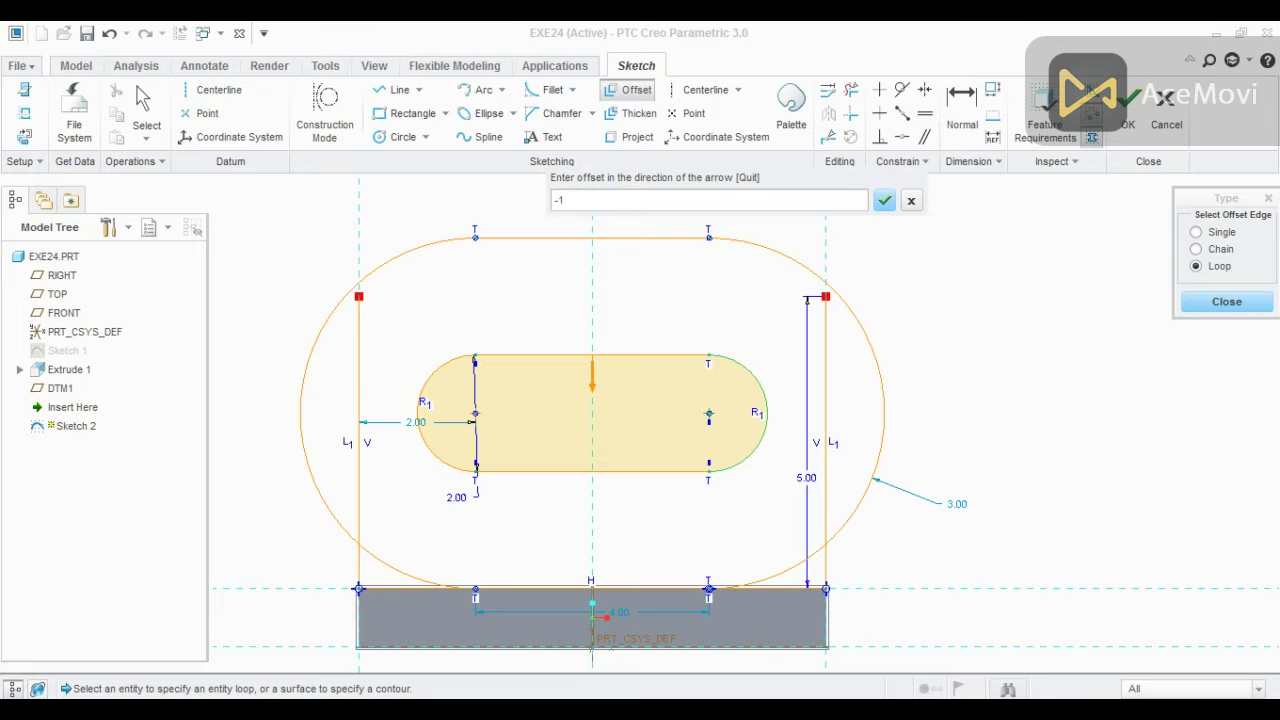
text(-1)
key(Return)
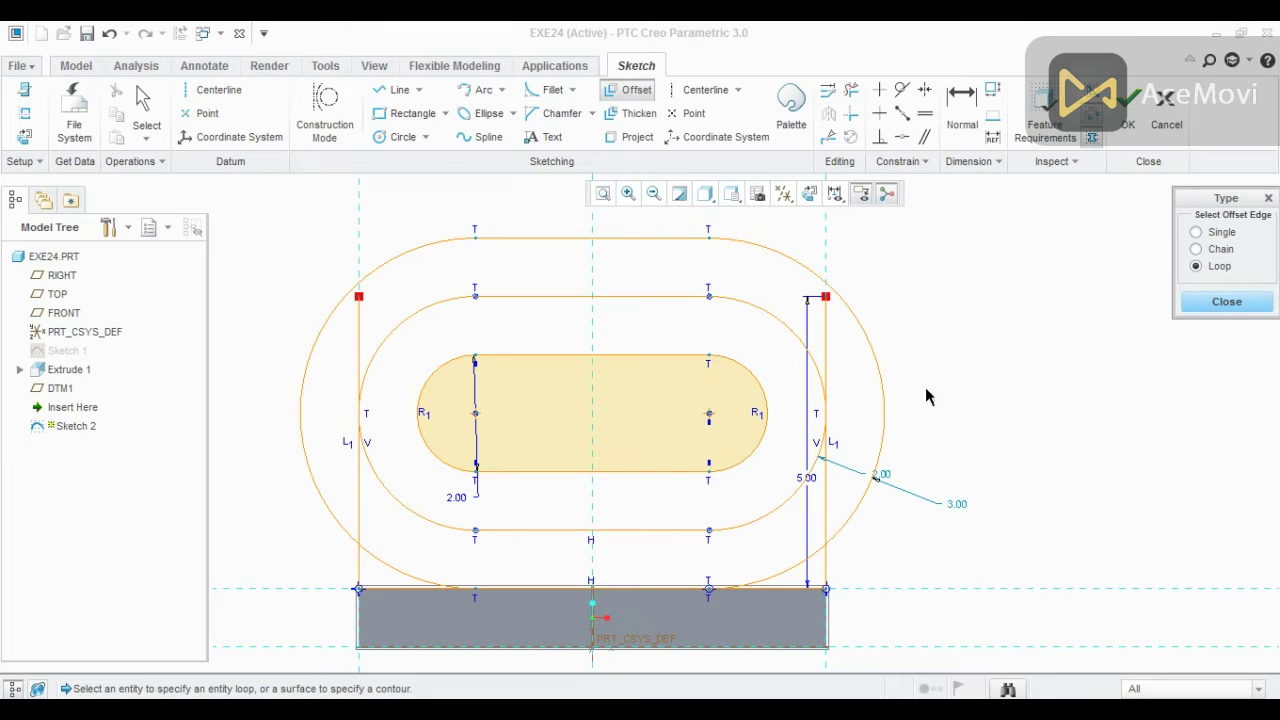
middle_click(958, 386)
Delete the right arc, top line and left arc of the outermost offset loop.
click(878, 362)
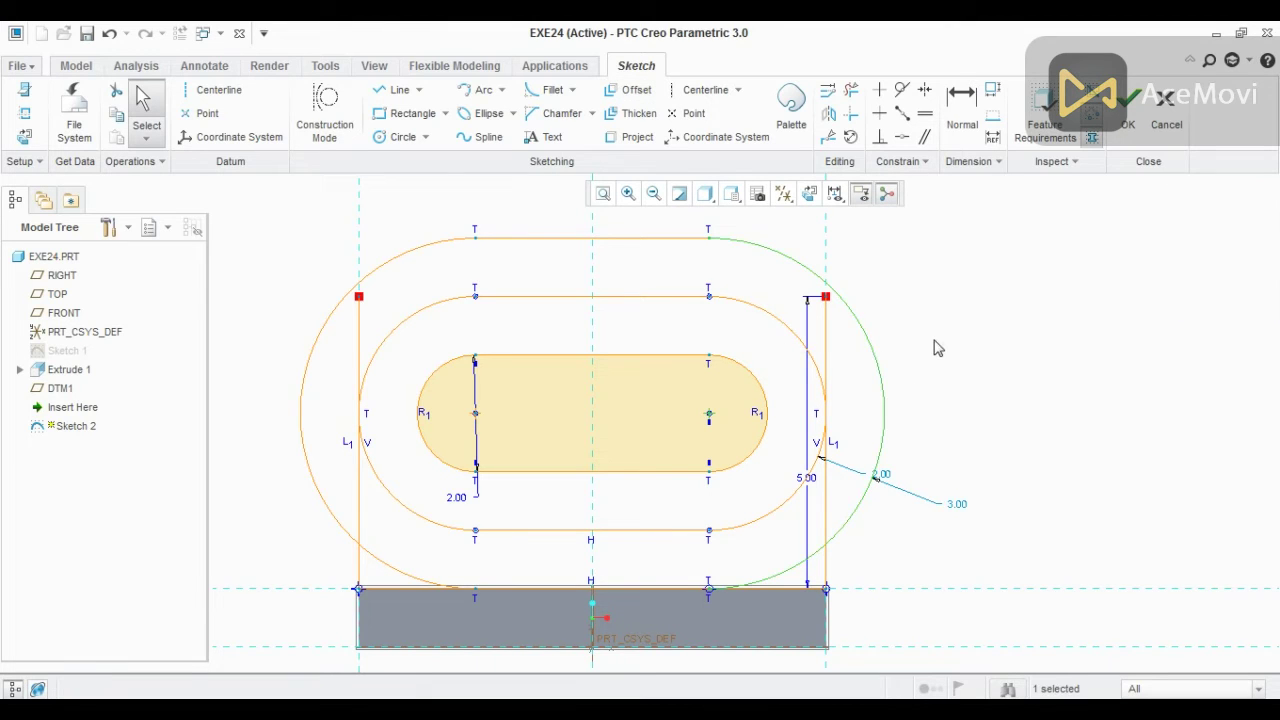
key(Delete)
click(640, 239)
key(Delete)
click(443, 247)
key(Delete)
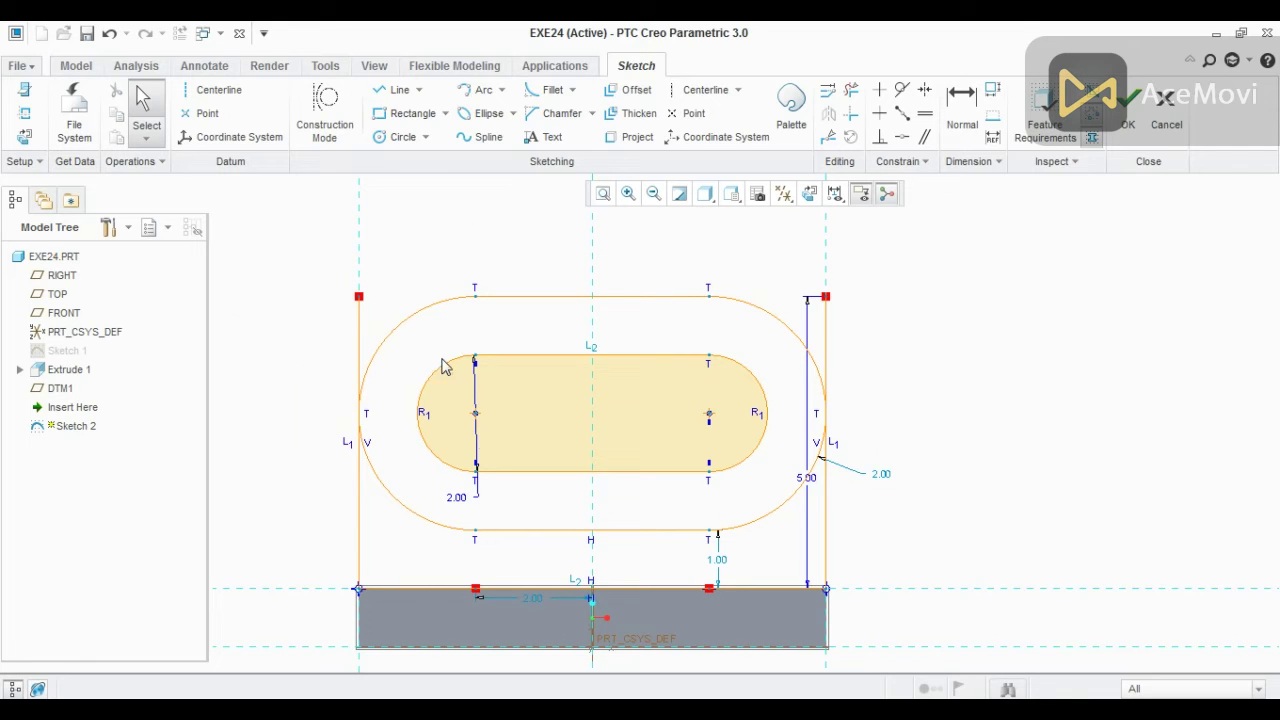
Remove the full-width bottom line and corner-trim the short bottom segment to both vertical side lines.
click(538, 591)
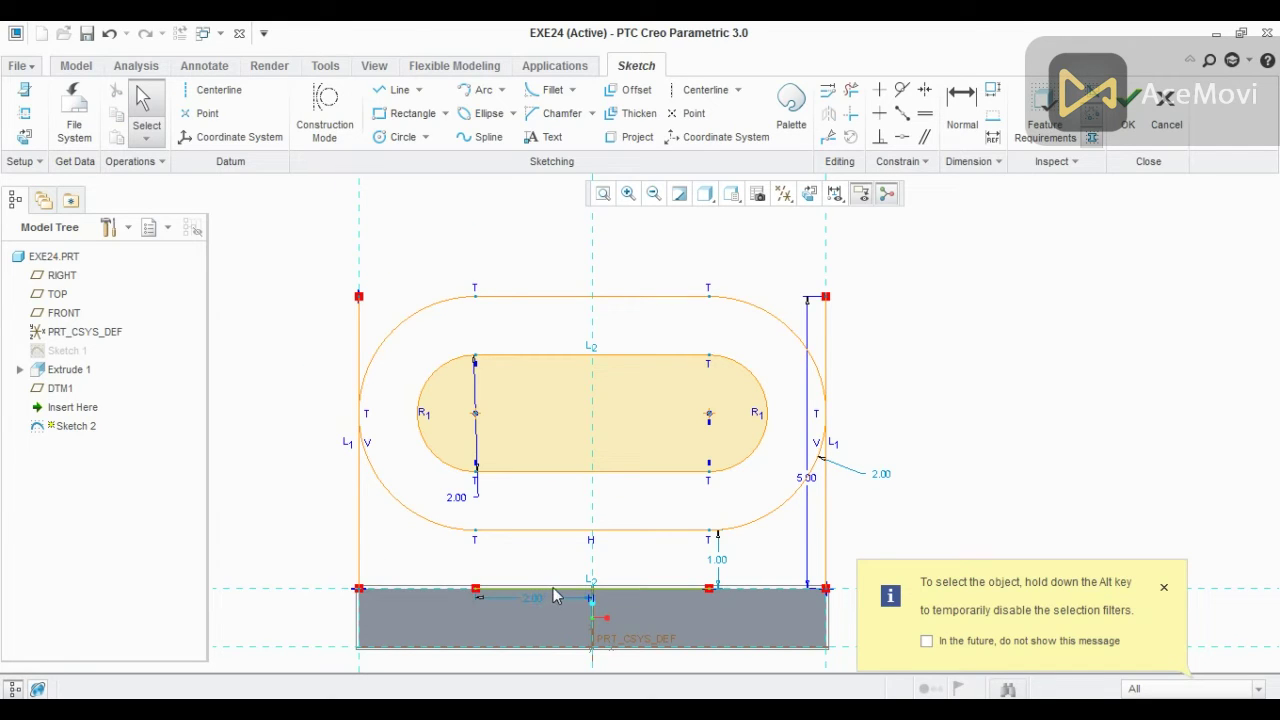
click(850, 114)
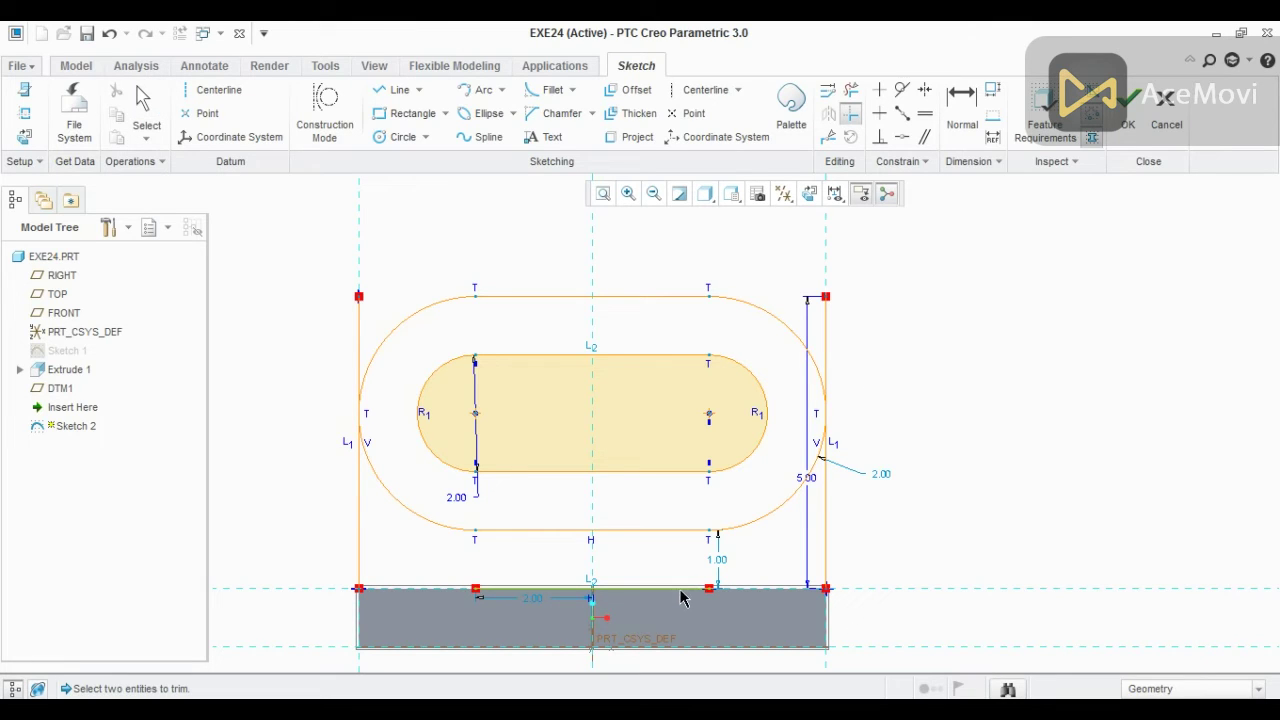
click(826, 589)
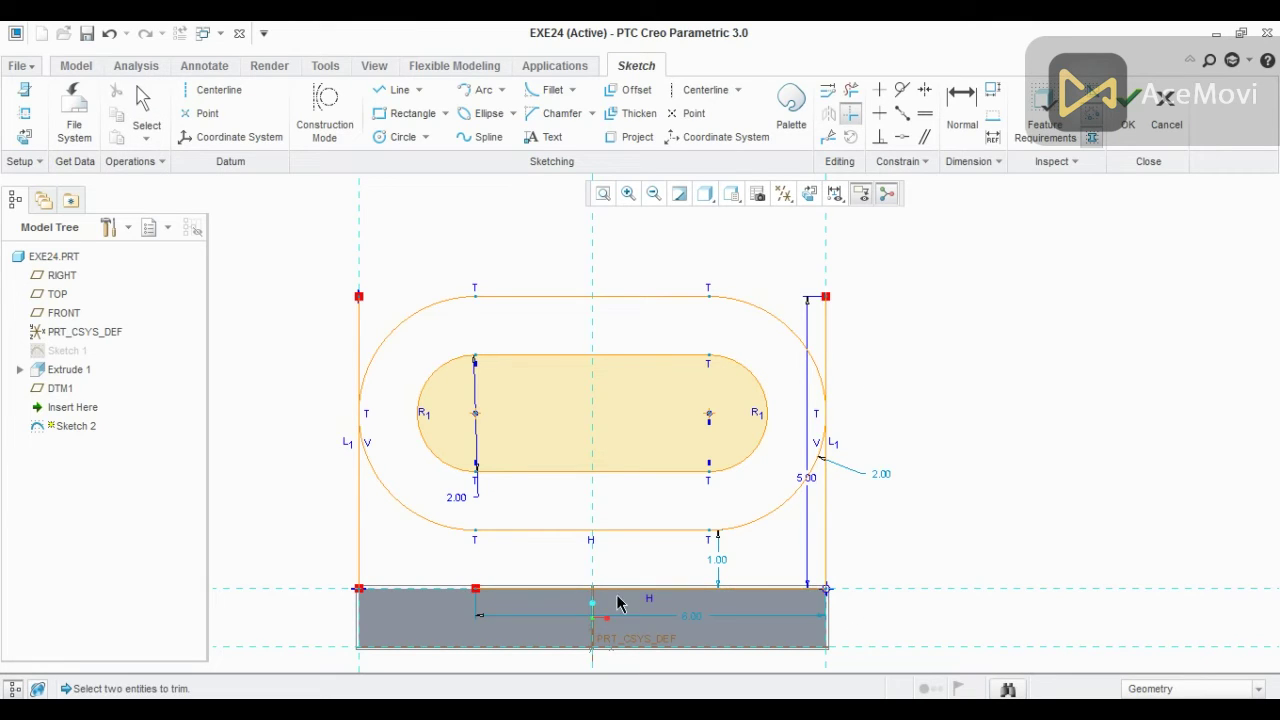
click(361, 549)
click(146, 110)
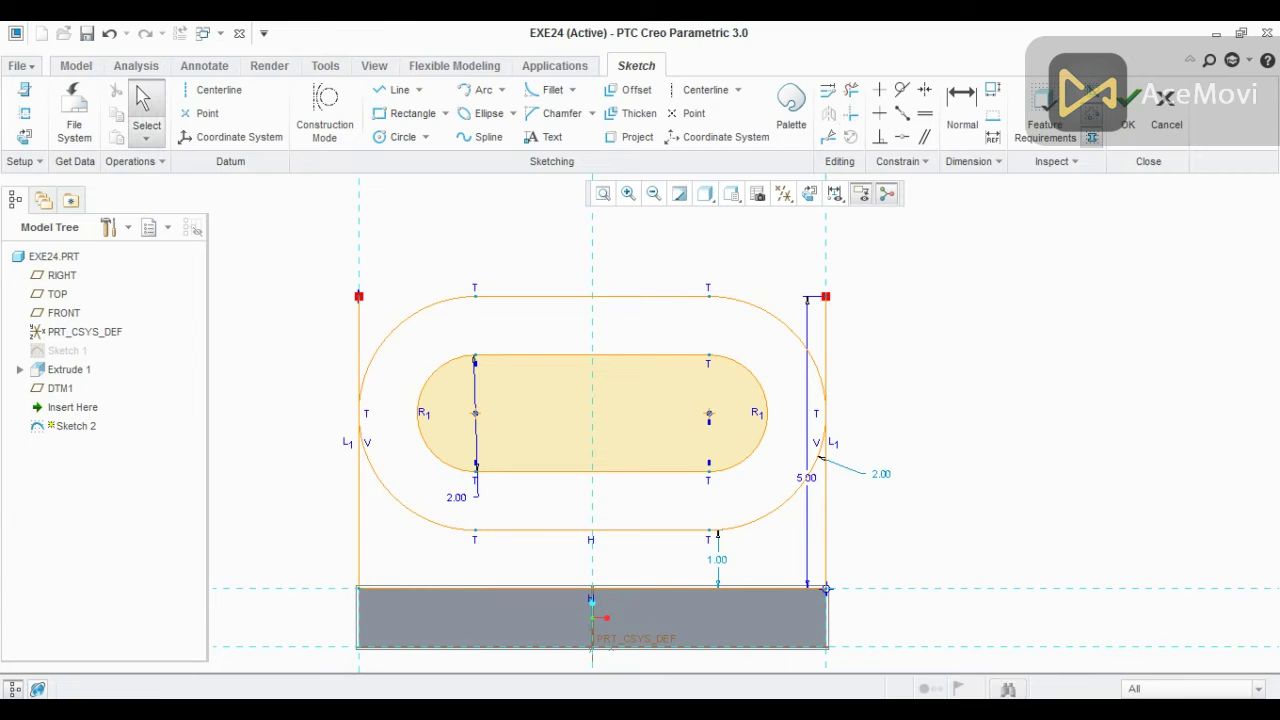
Trim the side lines above their tangent points and remove the lower arcs and bottom line of the outer offset loop.
click(851, 89)
click(828, 335)
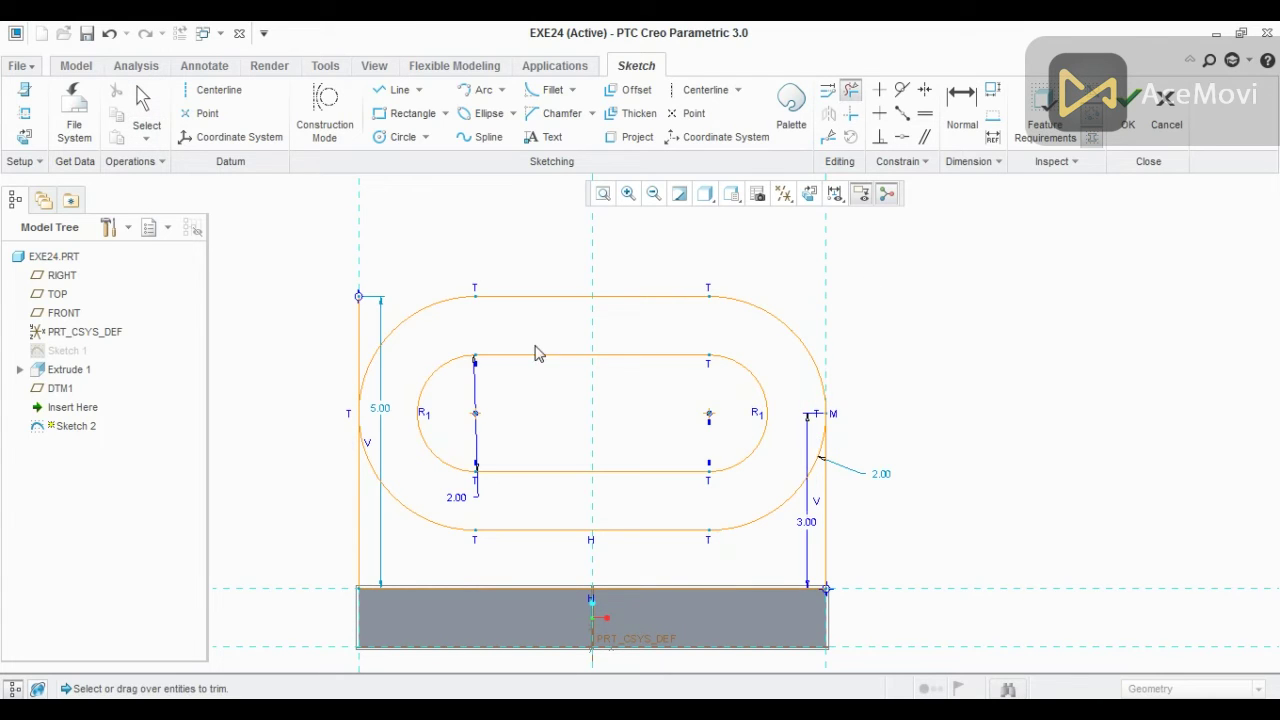
click(359, 343)
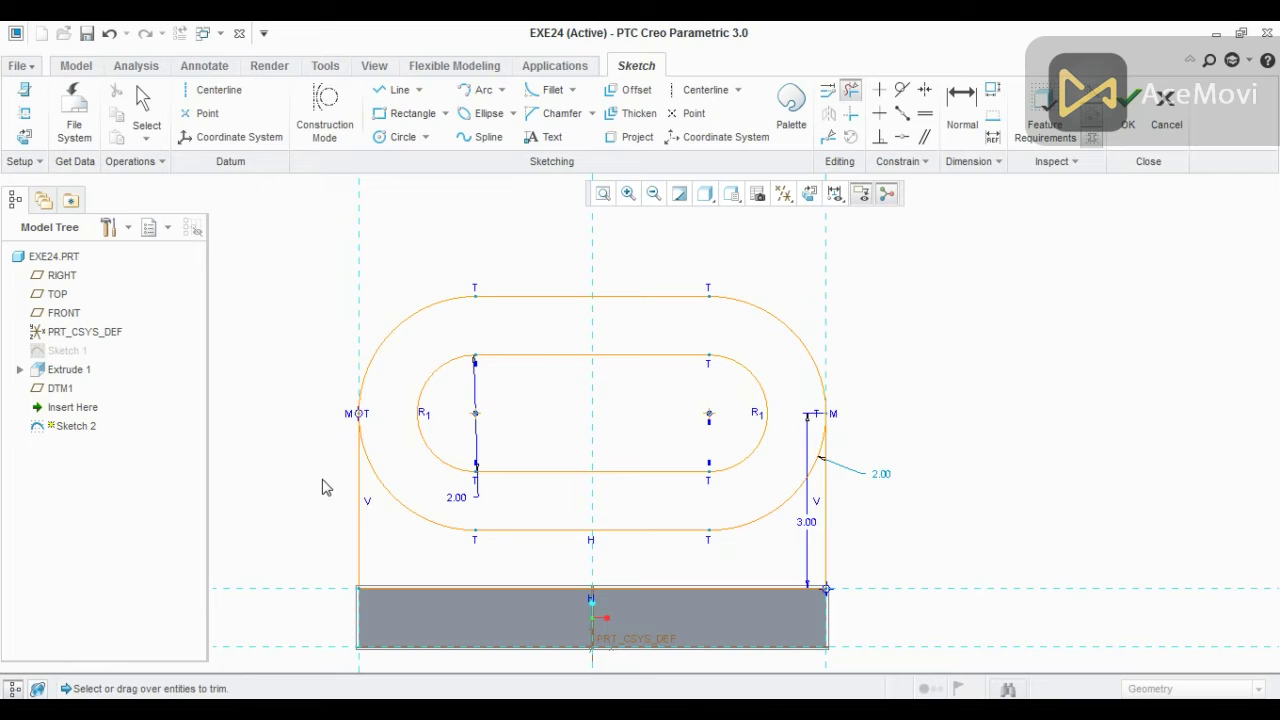
click(396, 502)
click(503, 531)
click(662, 538)
click(770, 521)
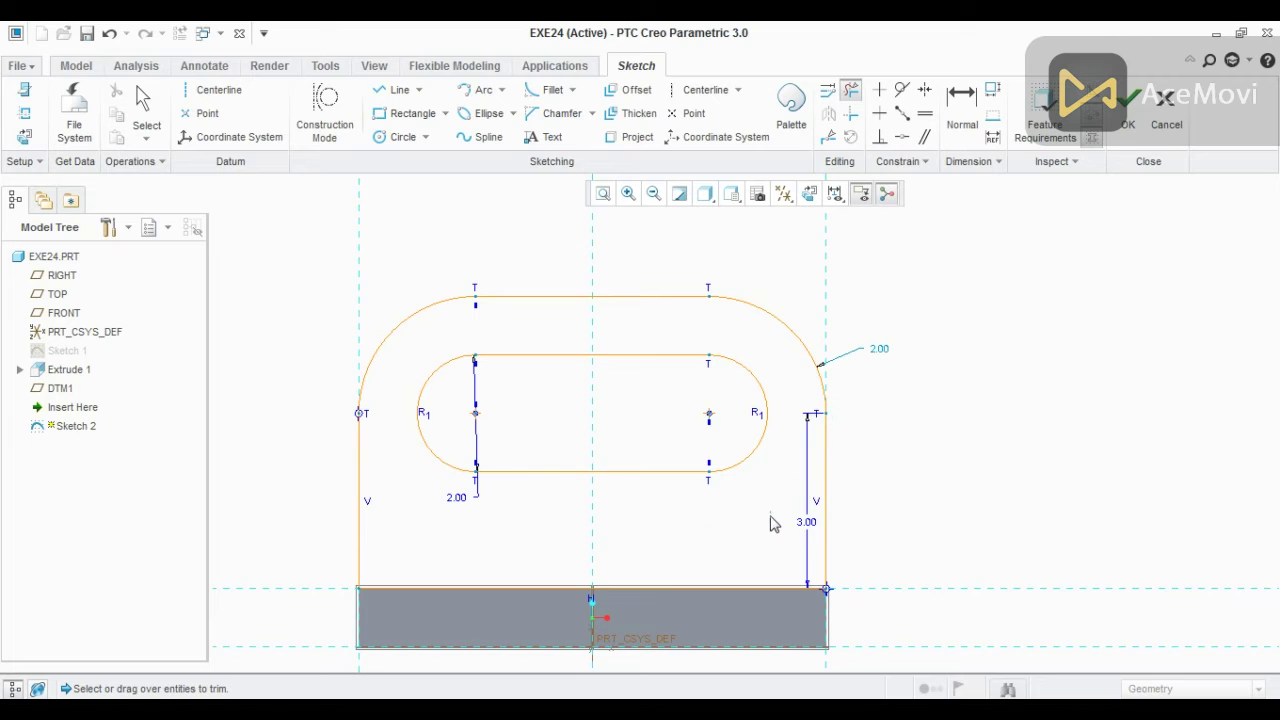
middle_click(960, 418)
scroll(605, 520, down, 3)
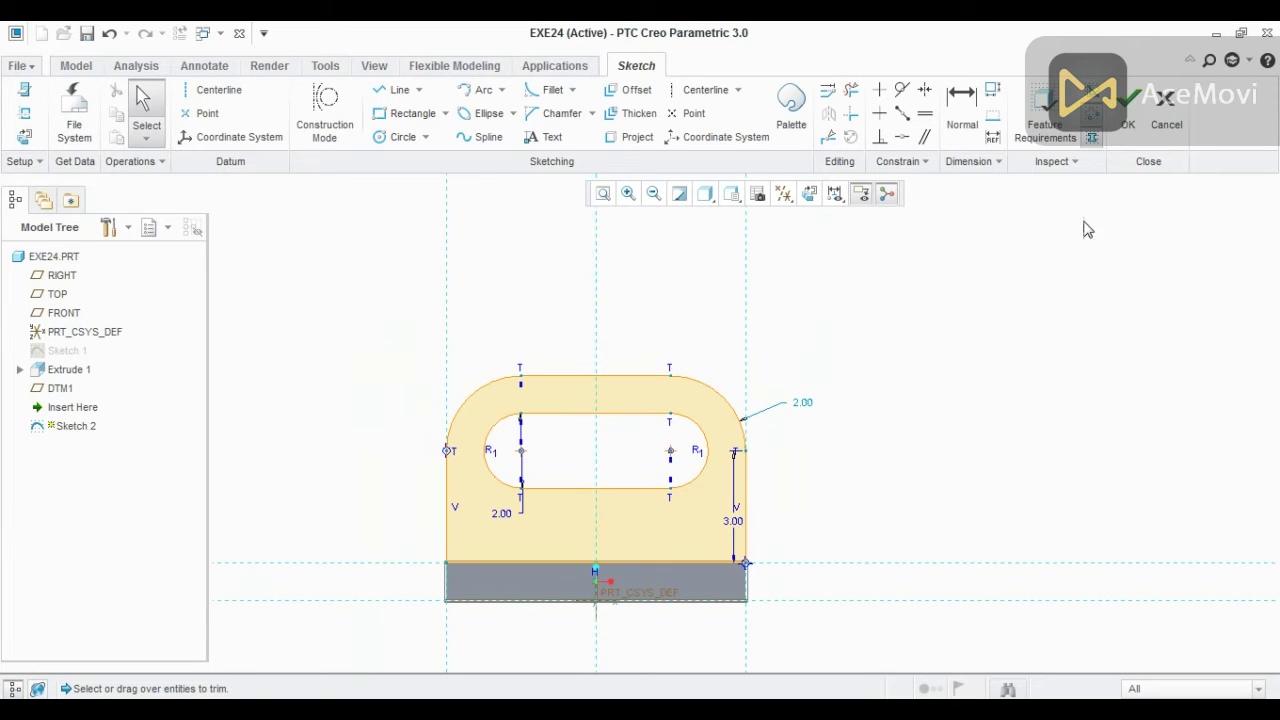
Finish the sketch, check the reference drawing in Windows Photo Viewer, and extrude the slotted profile to a depth of 2.
click(1125, 134)
mouse_move(450, 418)
middle_down()
mouse_move(480, 409)
mouse_move(540, 455)
middle_up()
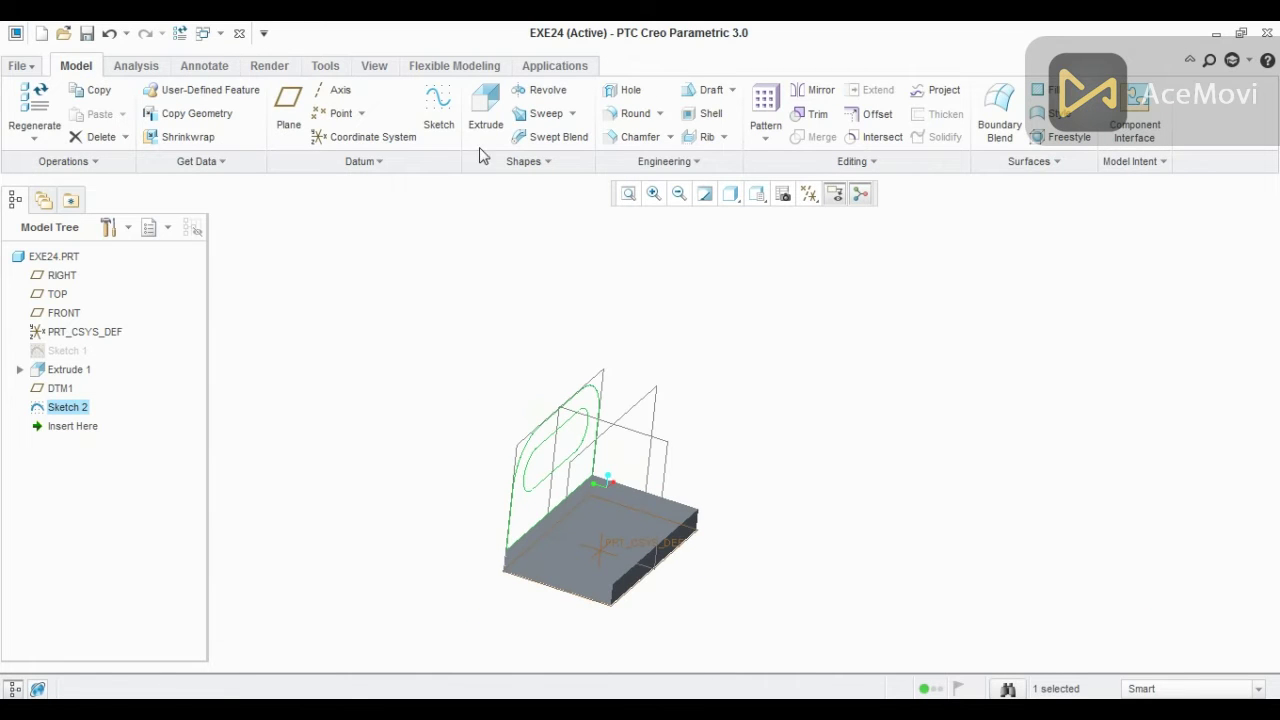
click(485, 112)
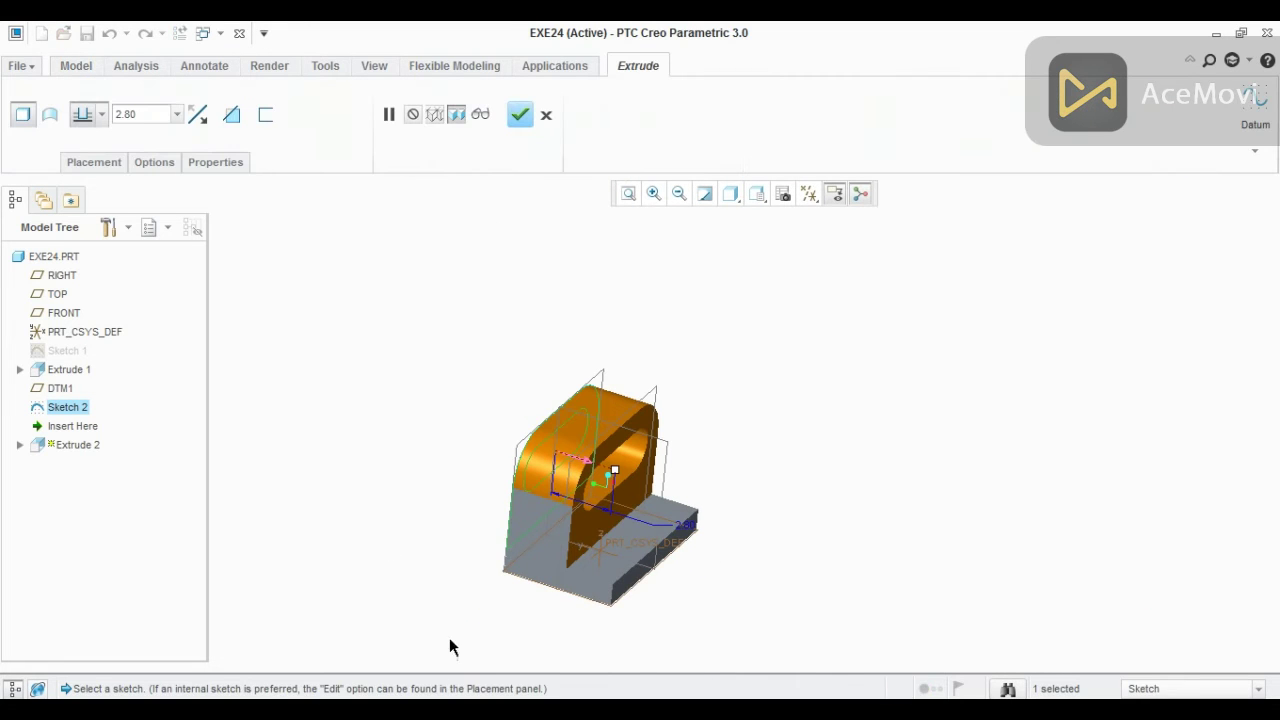
key(alt+Tab)
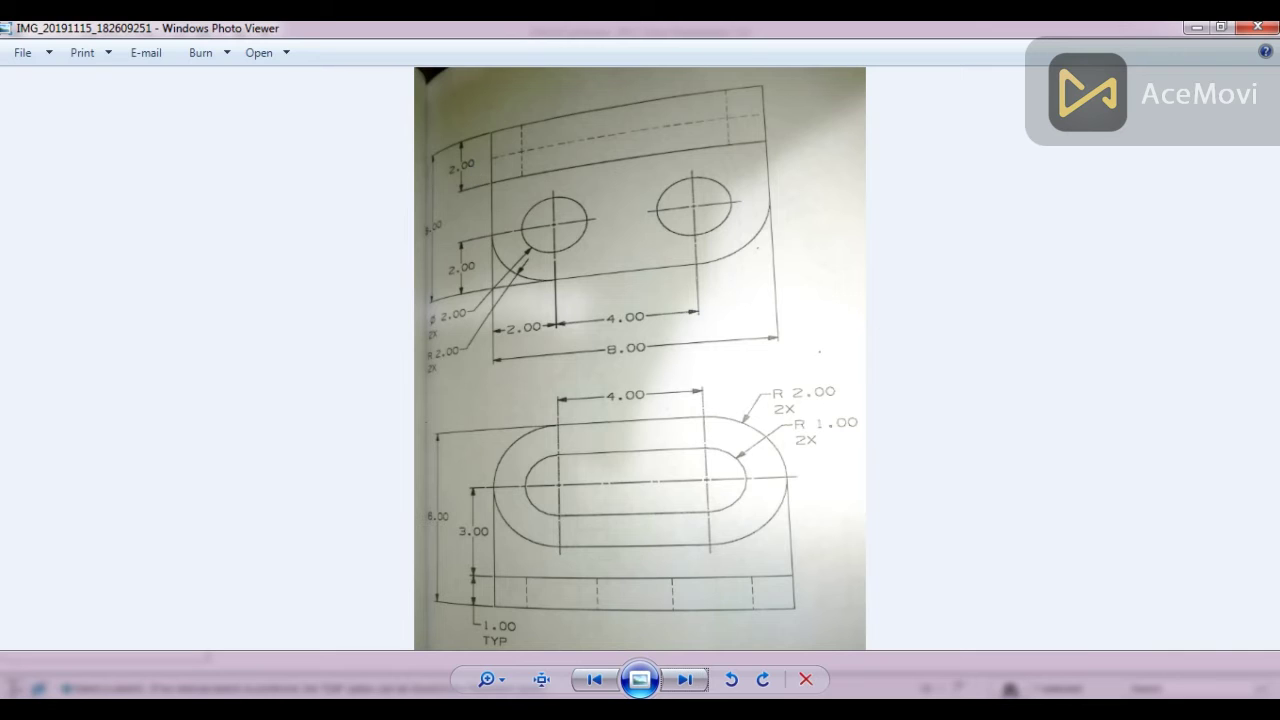
key(alt+Tab)
double_click(150, 116)
text(2)
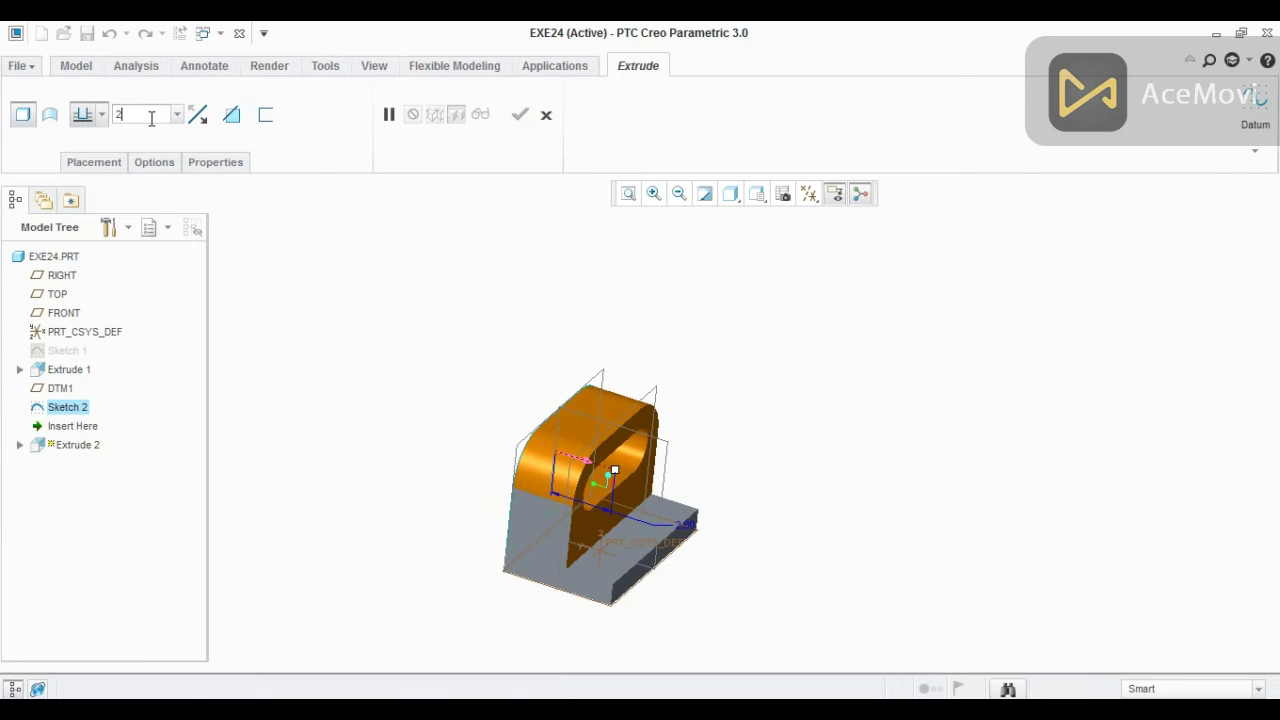
key(Return)
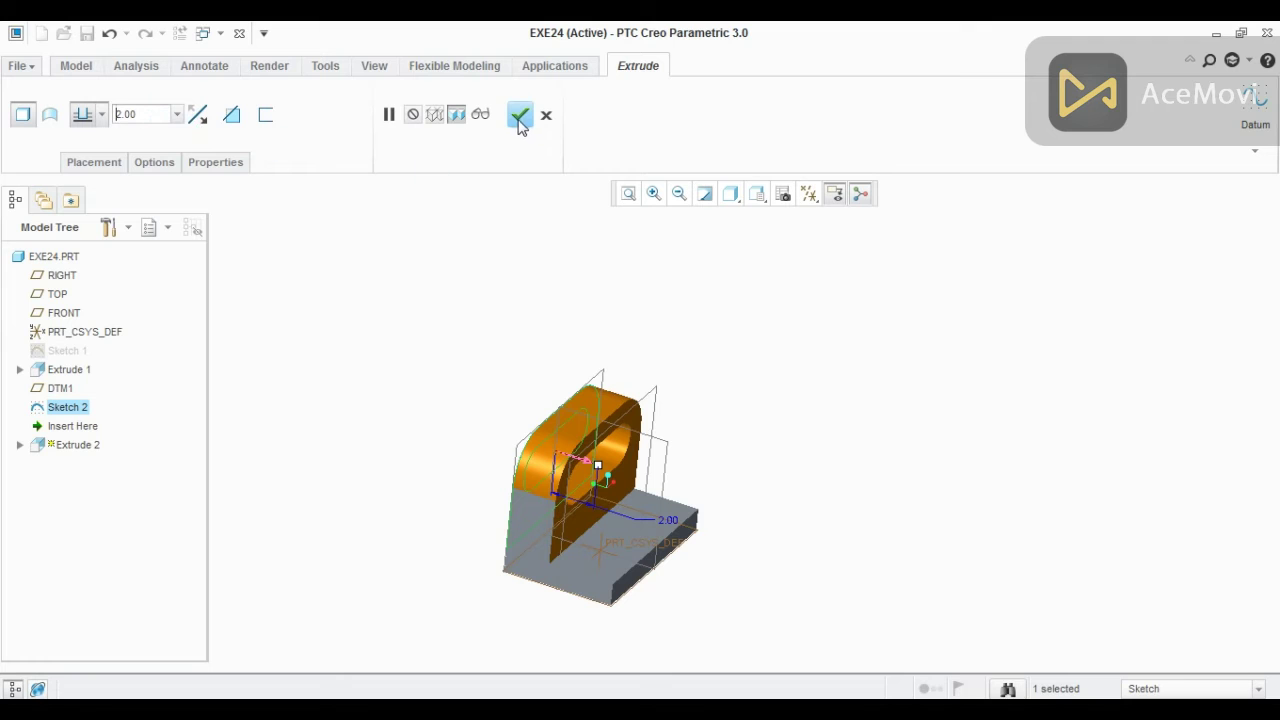
click(519, 117)
Start a new sketch on the front face of the slotted upright plate, using the base surface as the bottom orientation reference.
middle_drag(749, 437, 712, 440)
scroll(763, 506, up, 1)
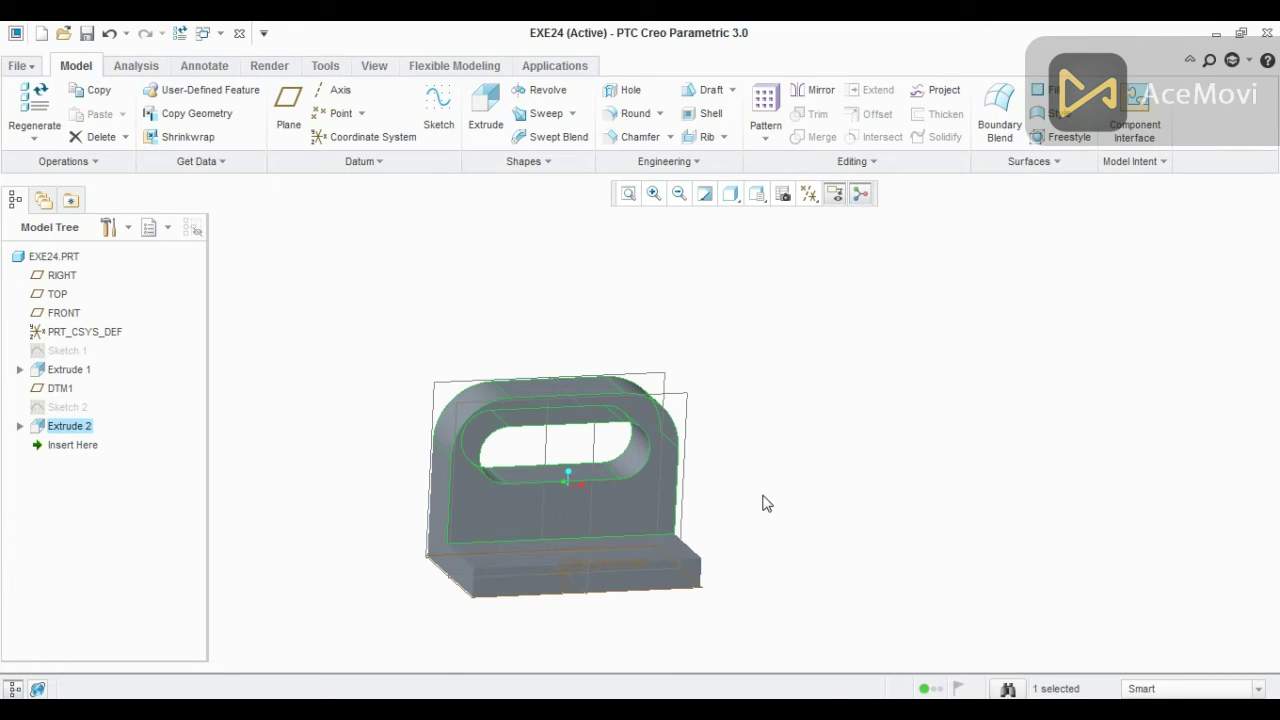
click(489, 286)
click(438, 112)
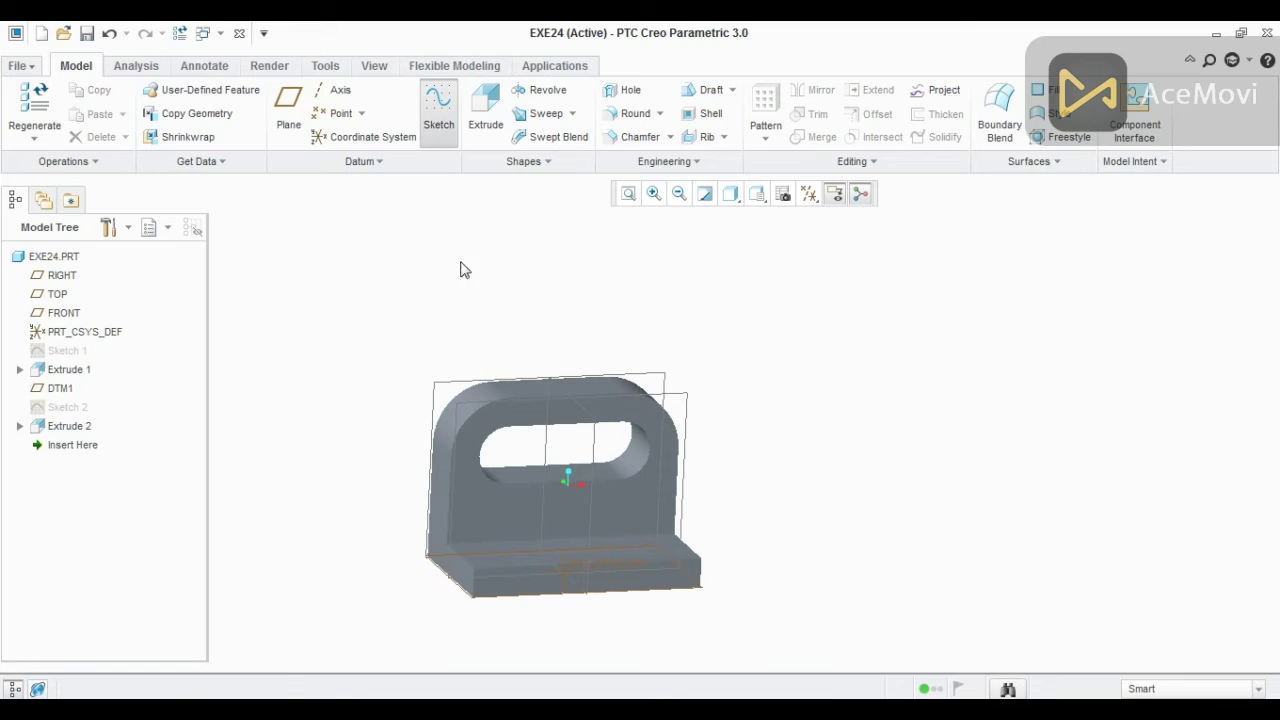
click(470, 502)
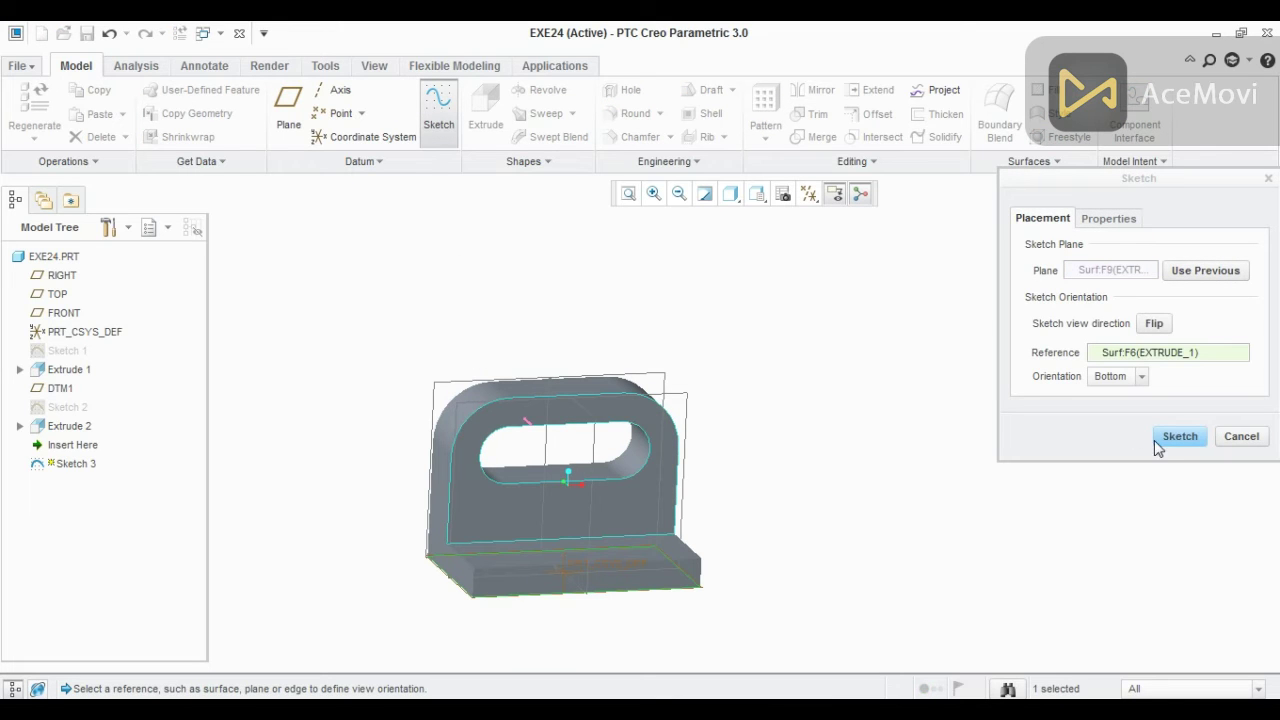
click(1157, 446)
click(808, 196)
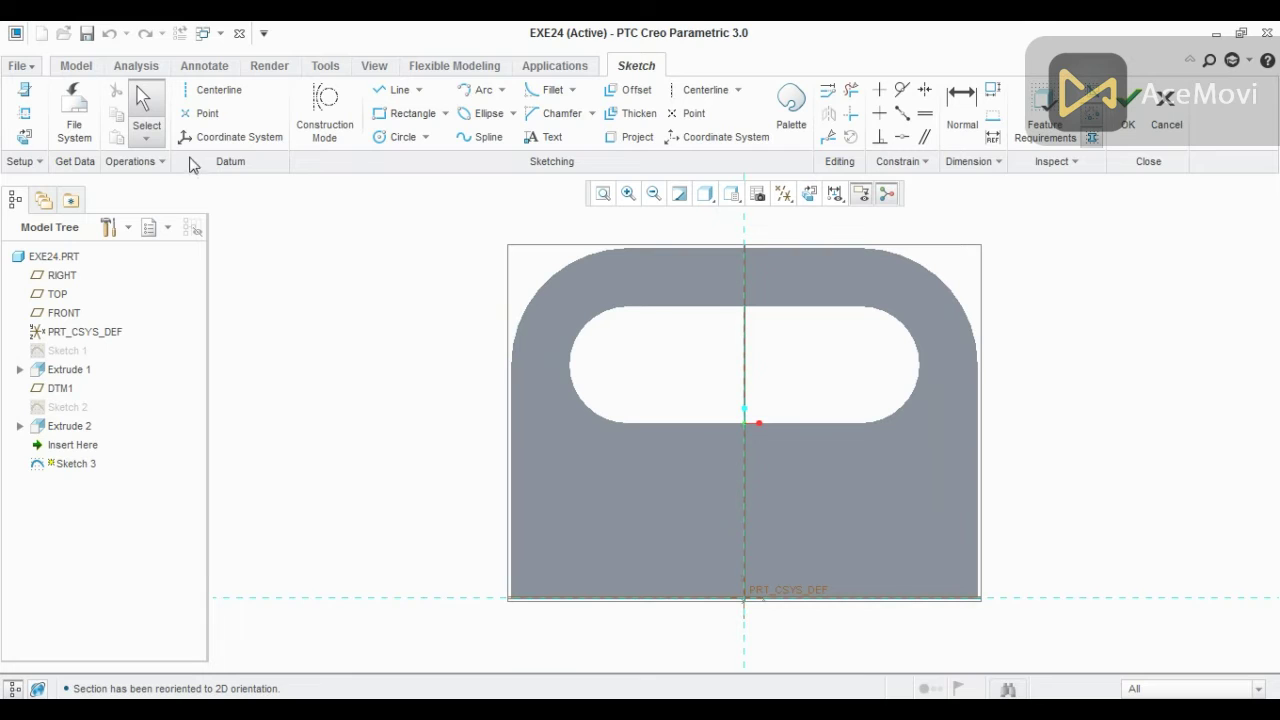
Add the plate's outer arcs, top edge and right side, plus the slot's end arcs and lower edge, as sketch references.
click(24, 114)
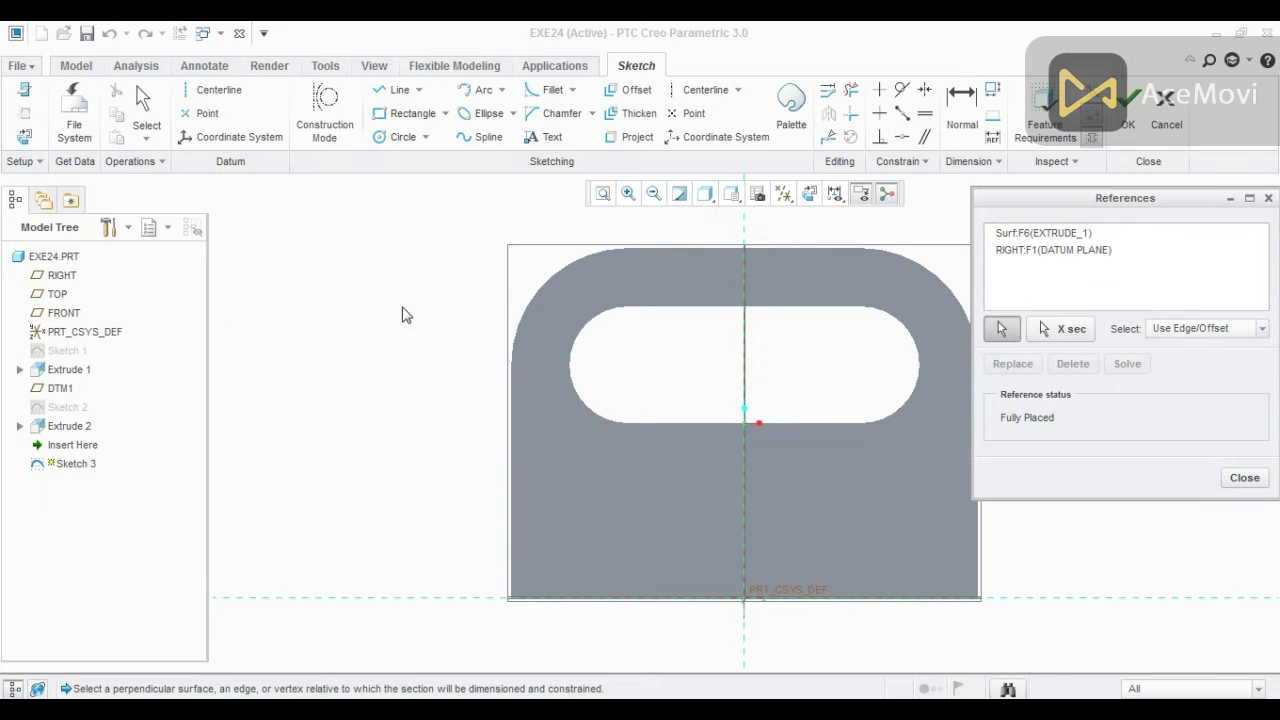
click(528, 305)
click(738, 250)
click(930, 276)
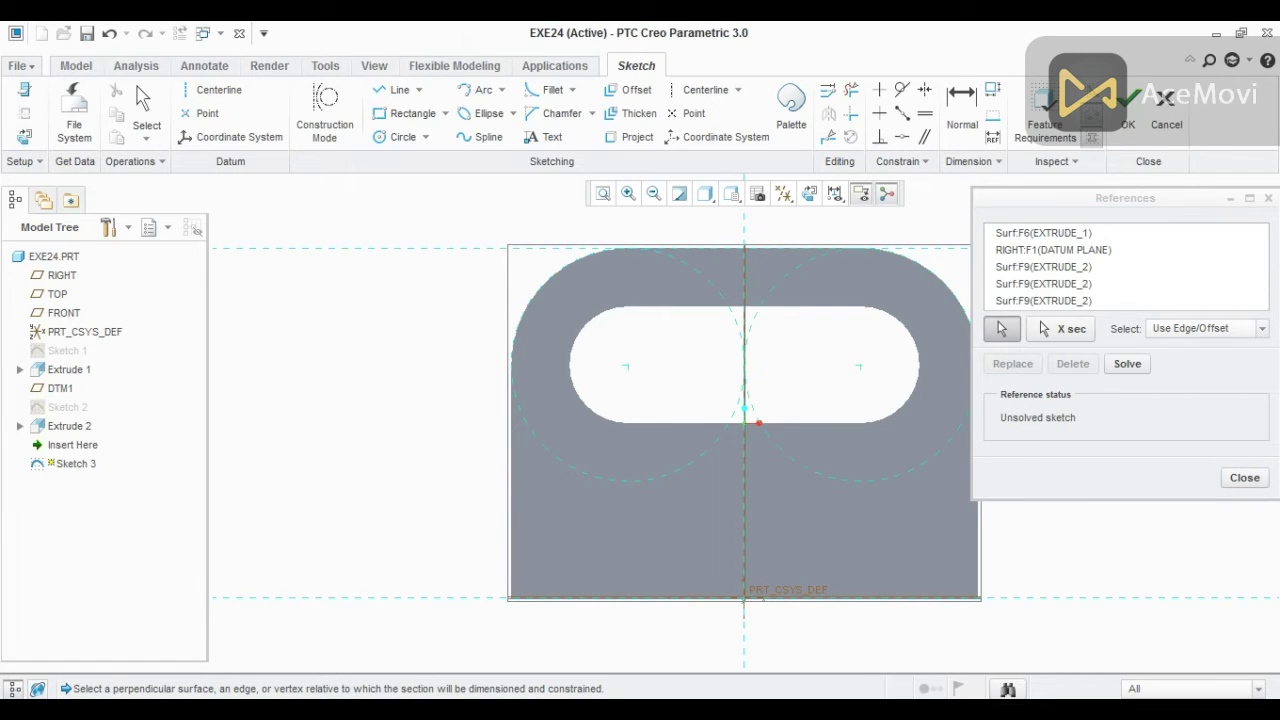
scroll(540, 400, down, 3)
click(645, 415)
click(562, 397)
scroll(820, 440, up, 2)
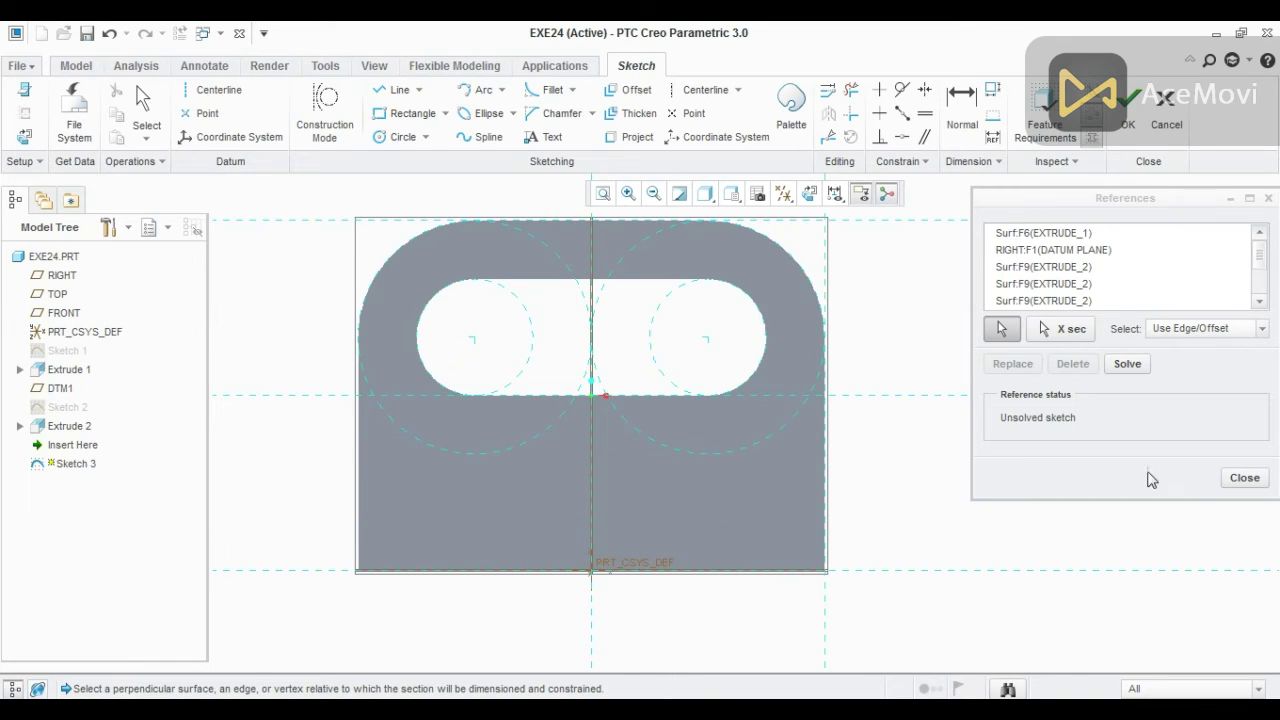
click(1240, 478)
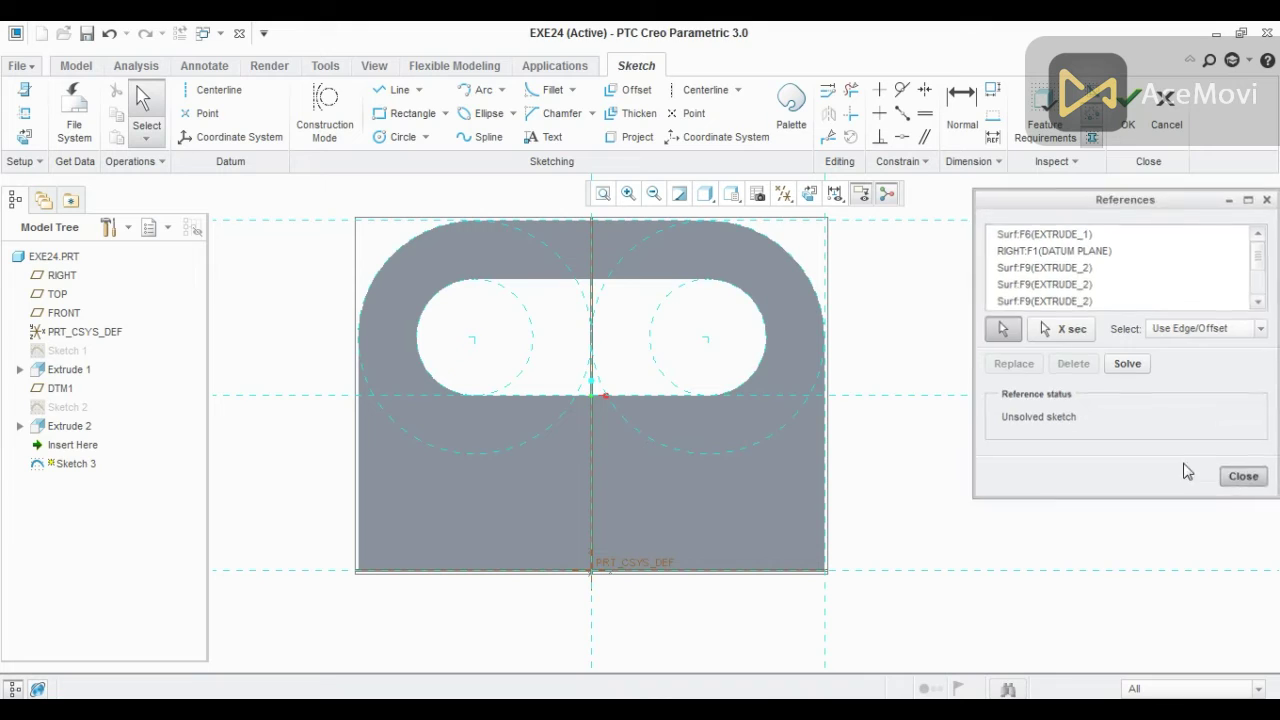
click(628, 137)
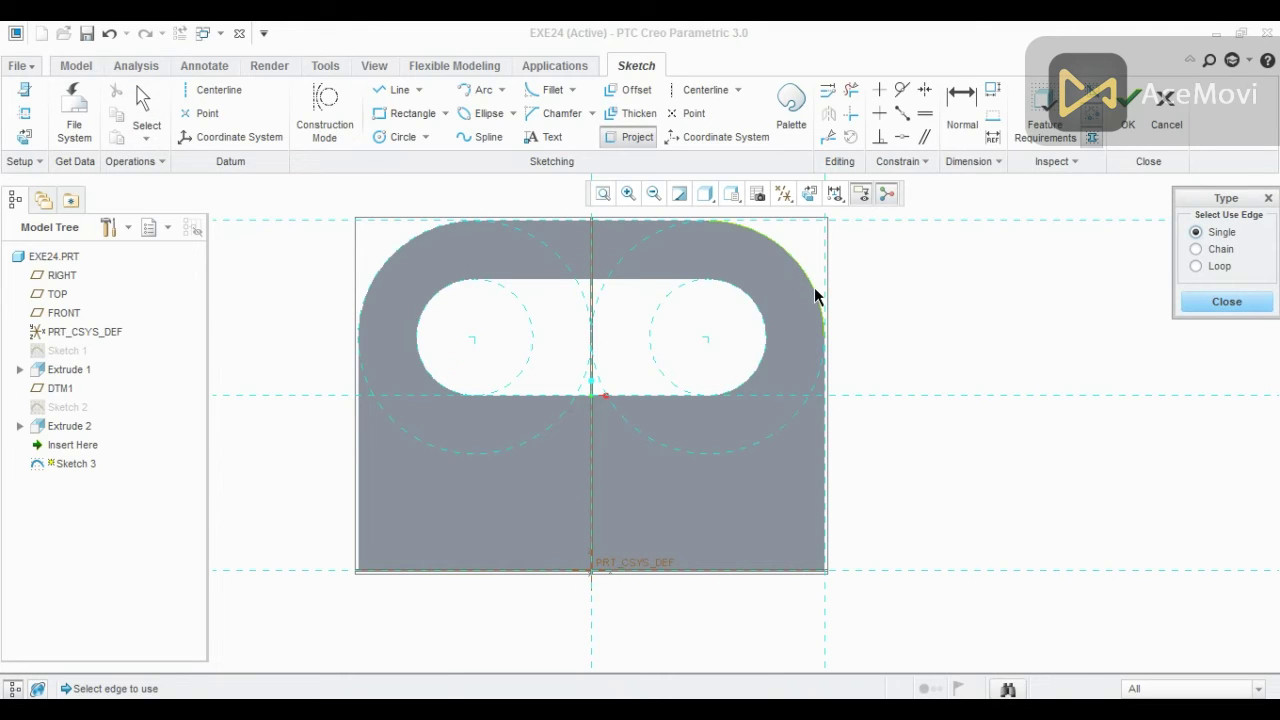
click(377, 277)
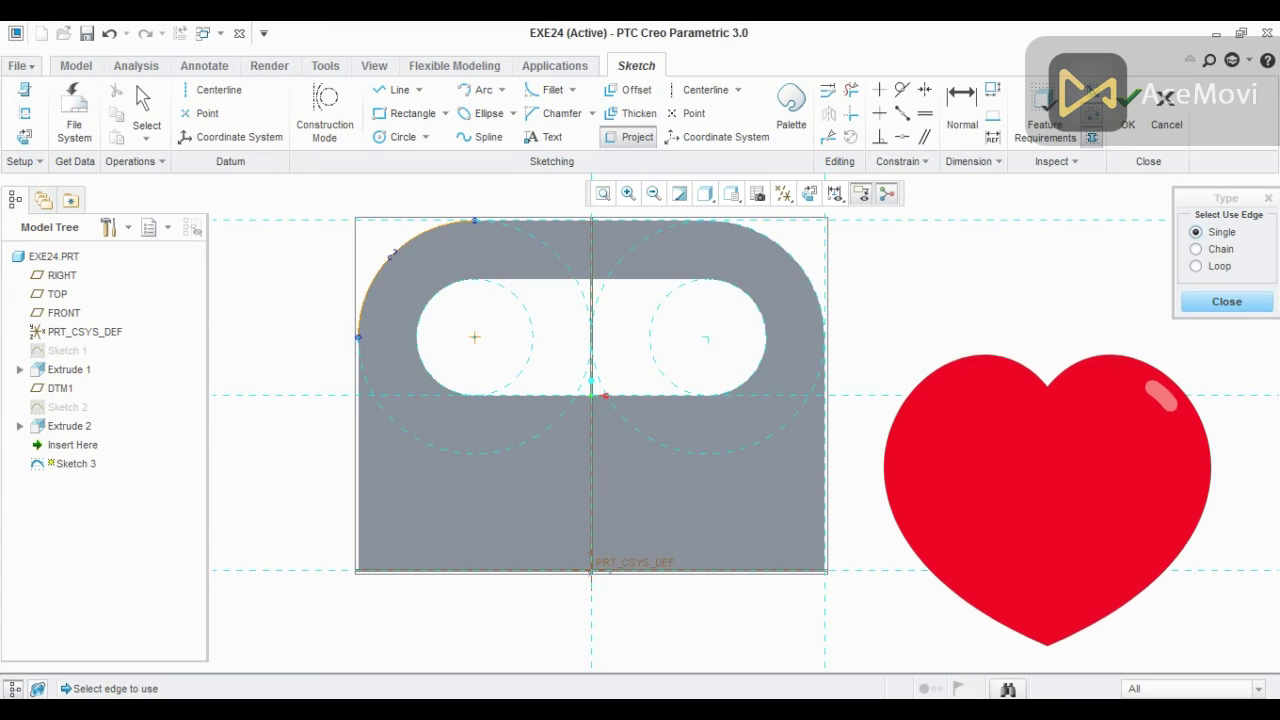
middle_click(392, 253)
click(367, 285)
key(Delete)
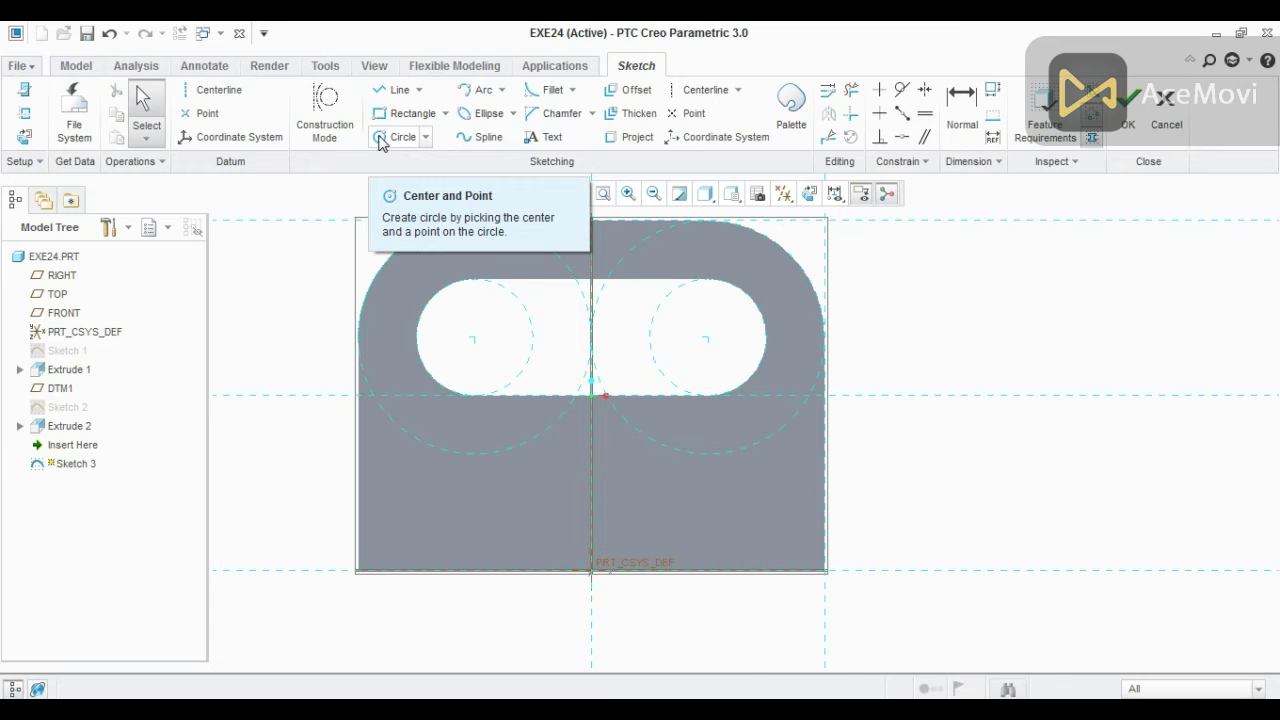
Draw two circles centred on the slot's end arc centres, matching the radius of the plate's outer corner arcs.
click(380, 139)
click(474, 337)
click(397, 263)
click(707, 337)
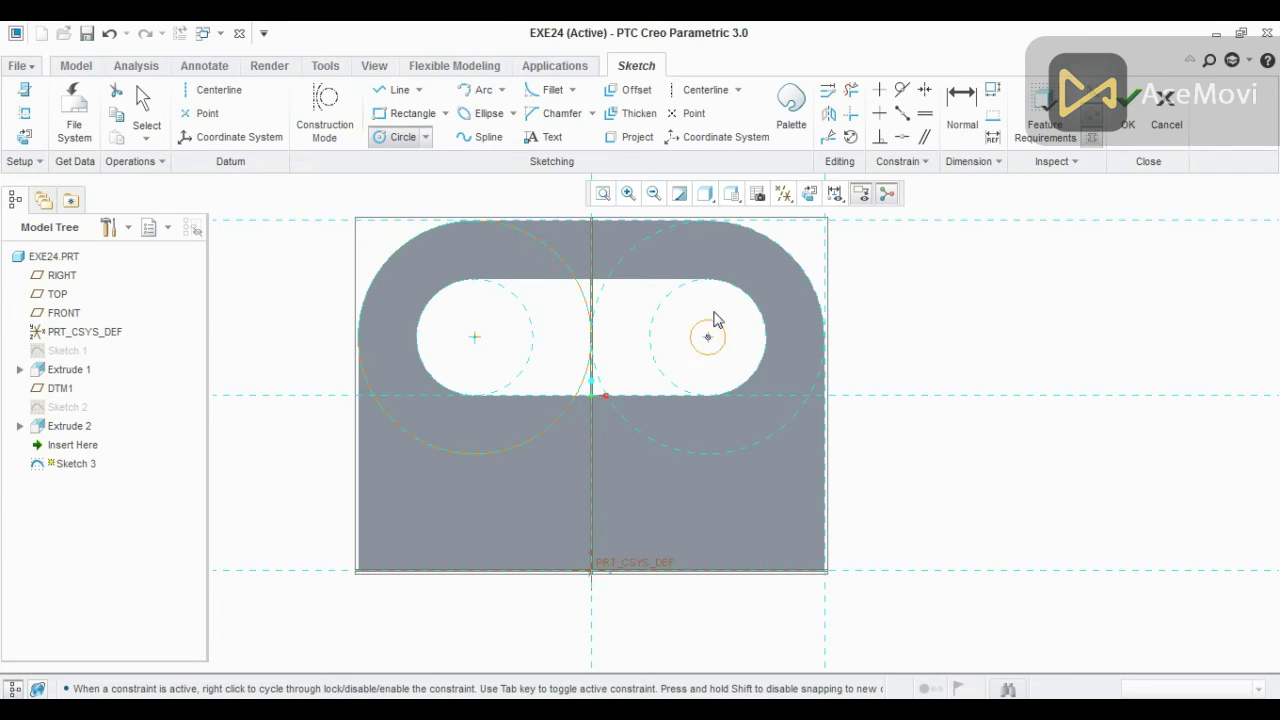
click(729, 224)
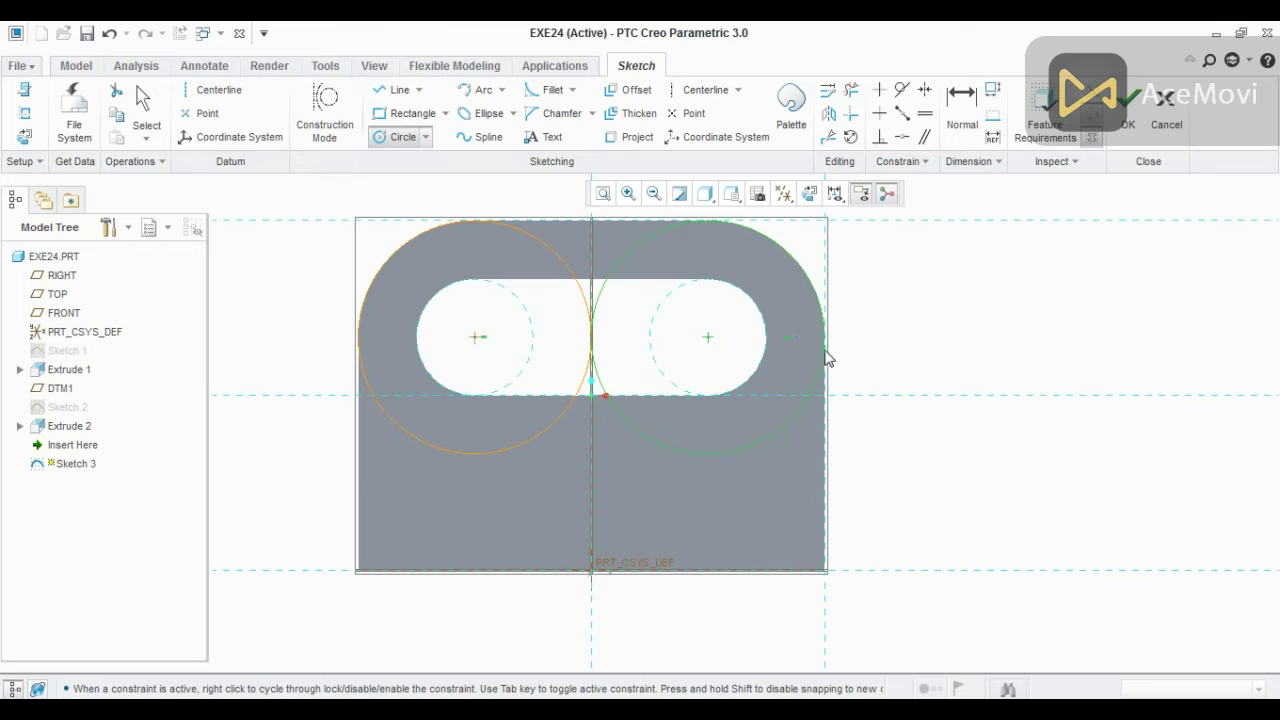
middle_click(905, 468)
Draw a horizontal line joining the lowest points of the two circles.
click(399, 90)
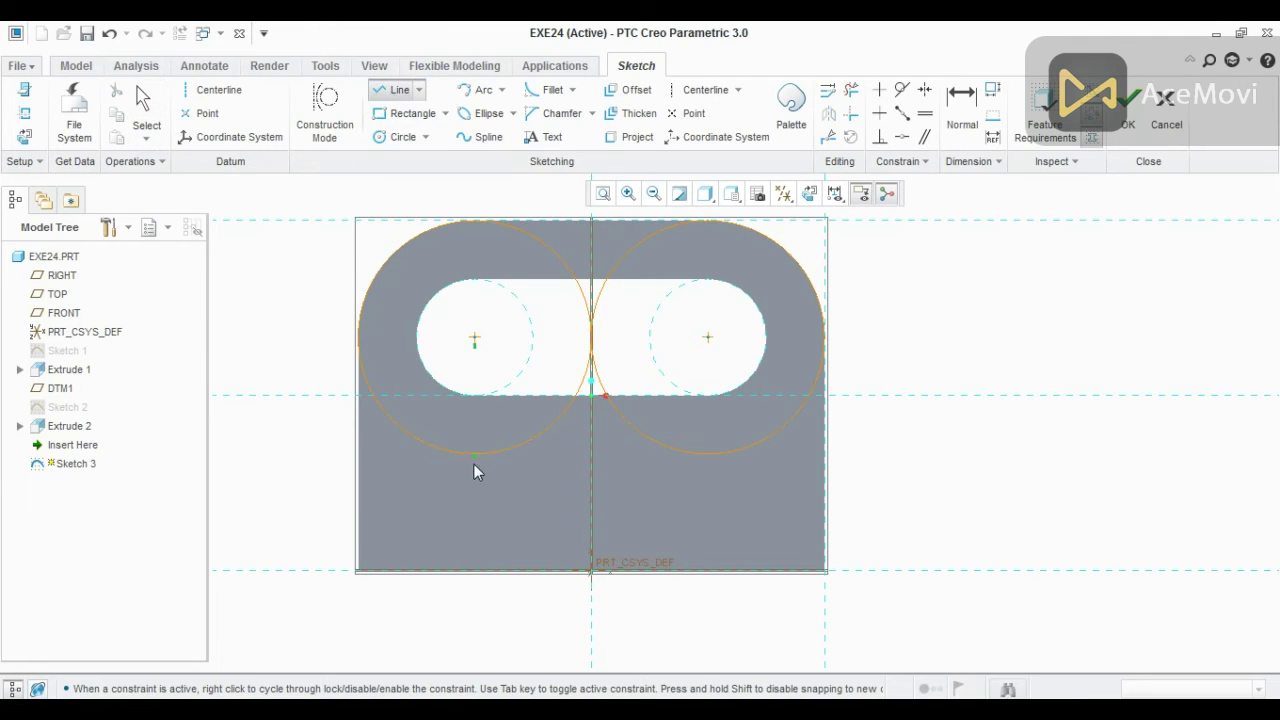
middle_click(720, 486)
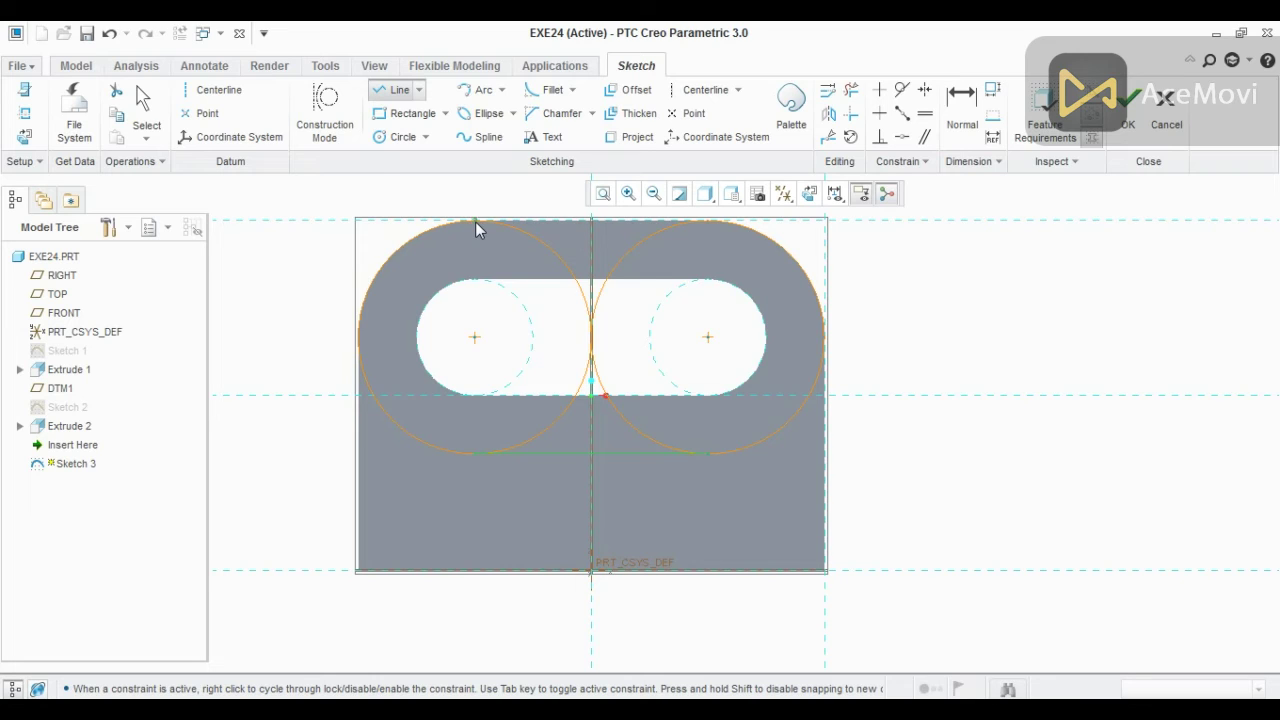
click(551, 291)
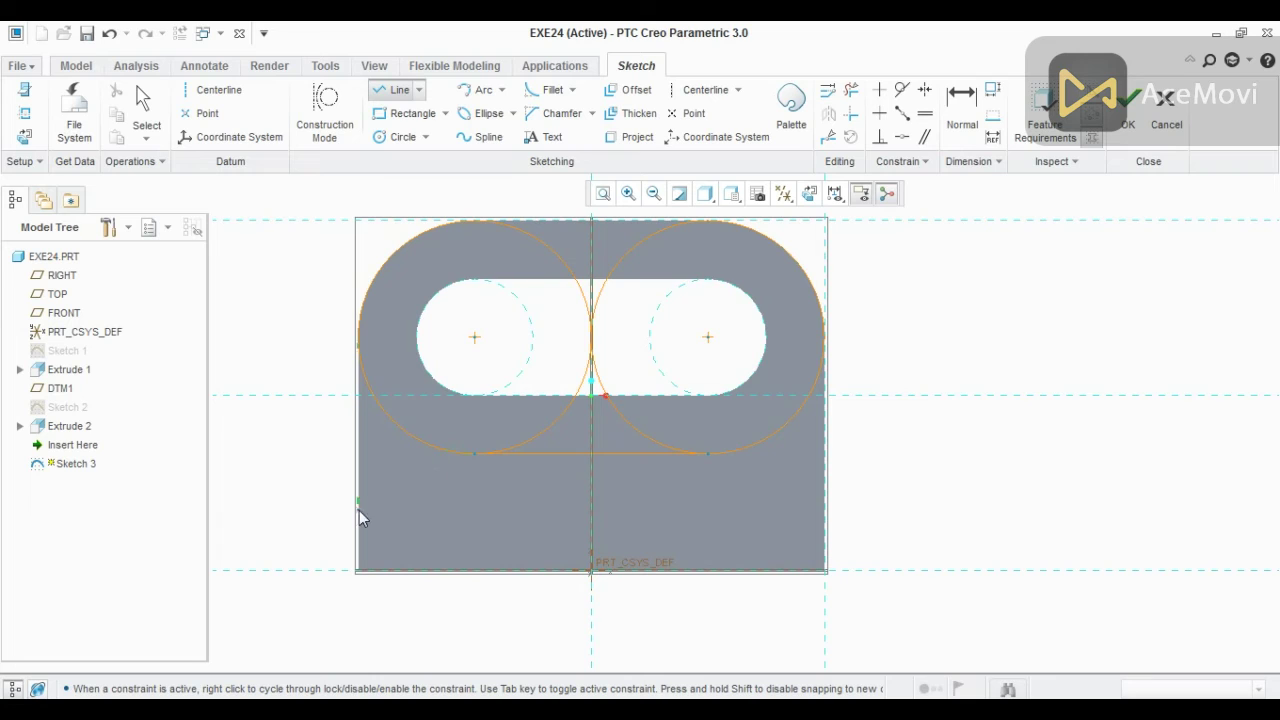
middle_click(918, 467)
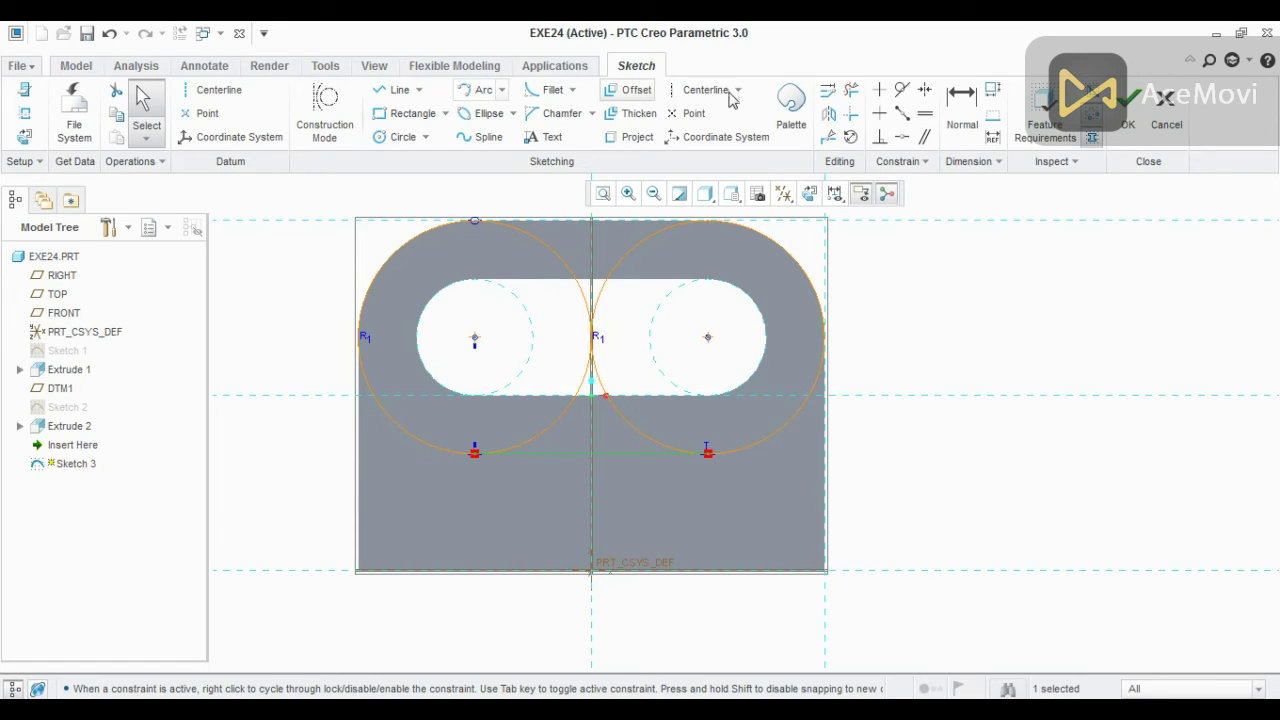
Trim away the upper and inner portions of both circles, keeping the lower outer arcs joined by the horizontal line.
click(851, 90)
click(665, 232)
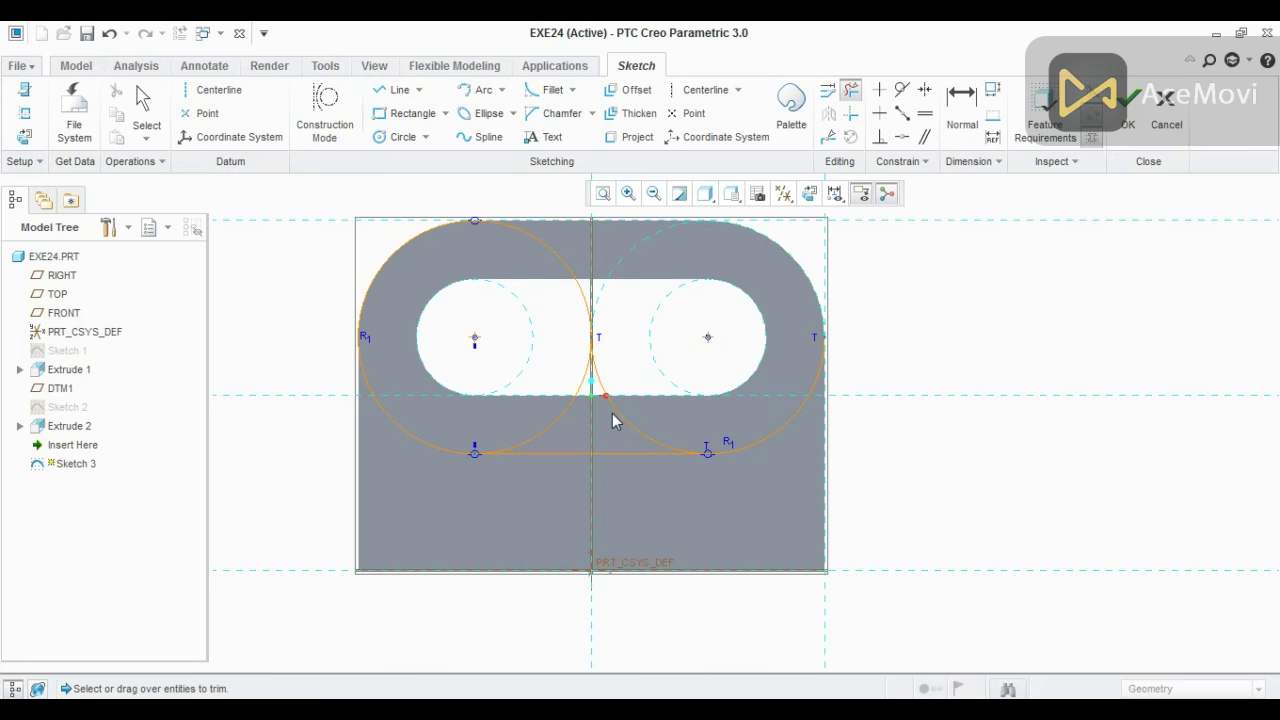
mouse_move(637, 405)
mouse_down()
mouse_move(515, 402)
mouse_move(549, 342)
mouse_move(621, 291)
mouse_move(593, 373)
mouse_move(563, 390)
mouse_up()
click(440, 226)
middle_click(893, 449)
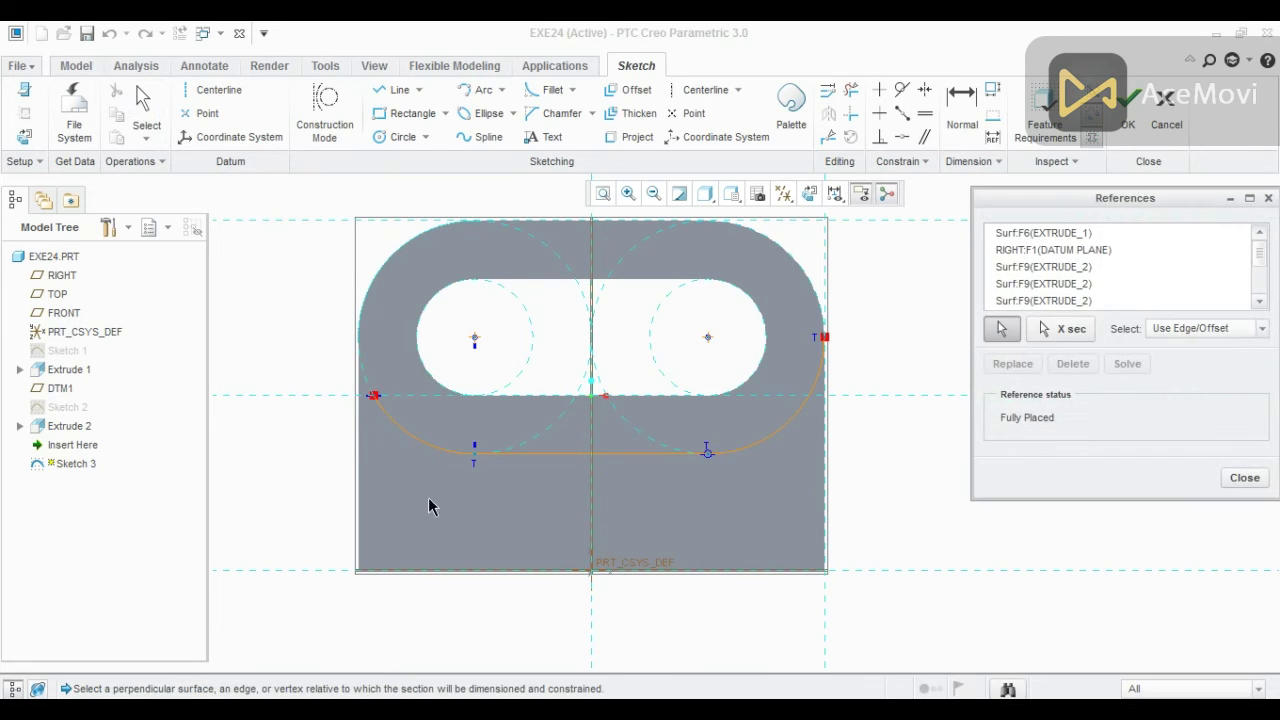
Add the plate's left side and the edge where it meets the base as sketch references.
click(361, 452)
click(443, 515)
click(1245, 477)
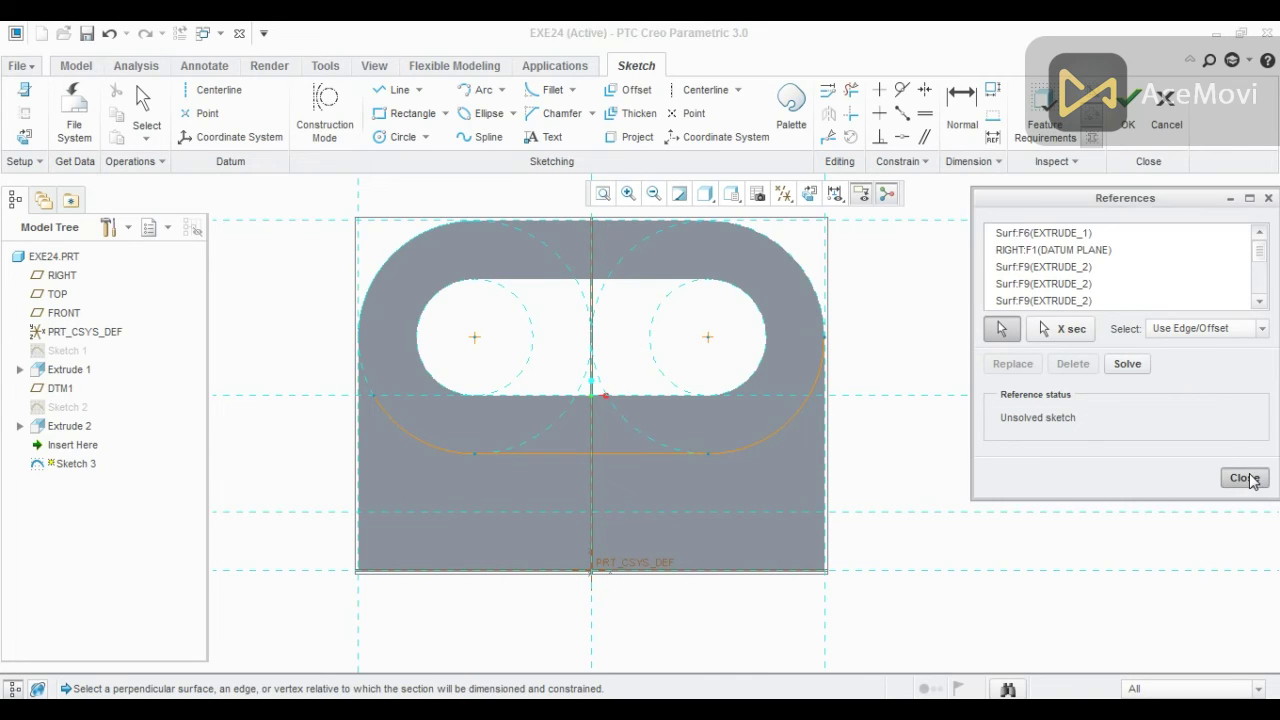
Project the plate's lower edge and both vertical side edges into the sketch.
click(618, 137)
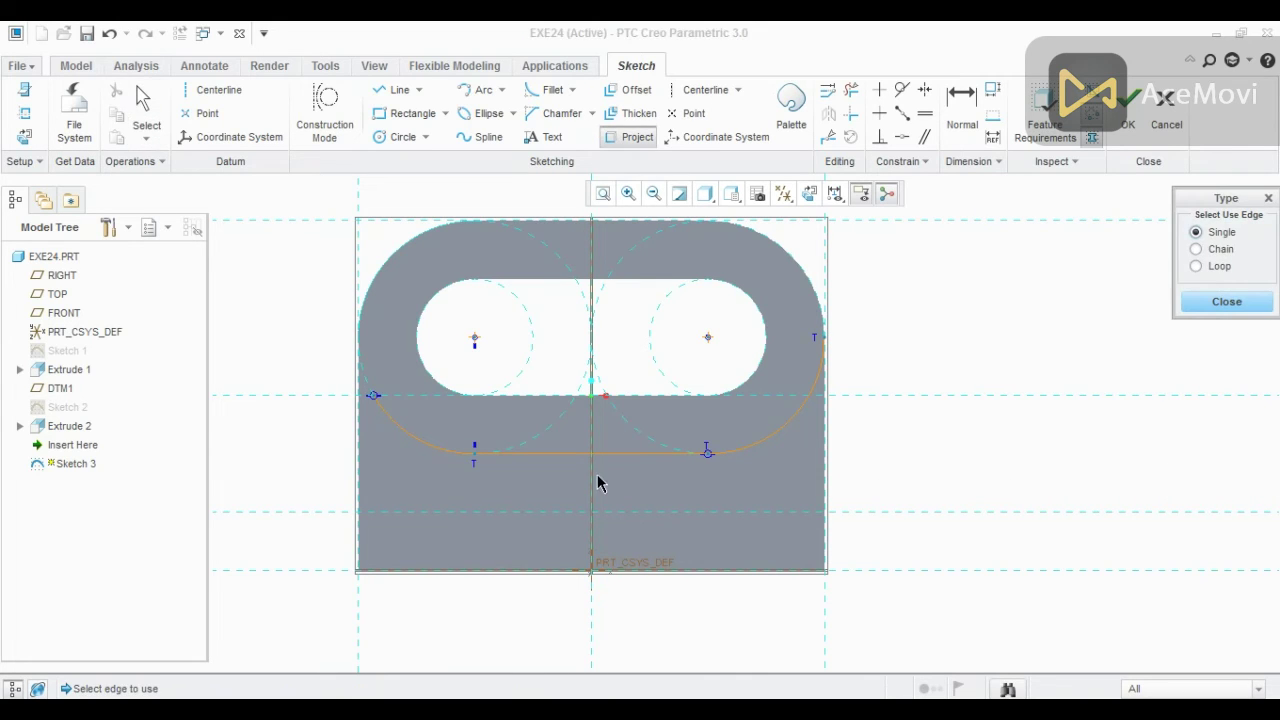
click(358, 465)
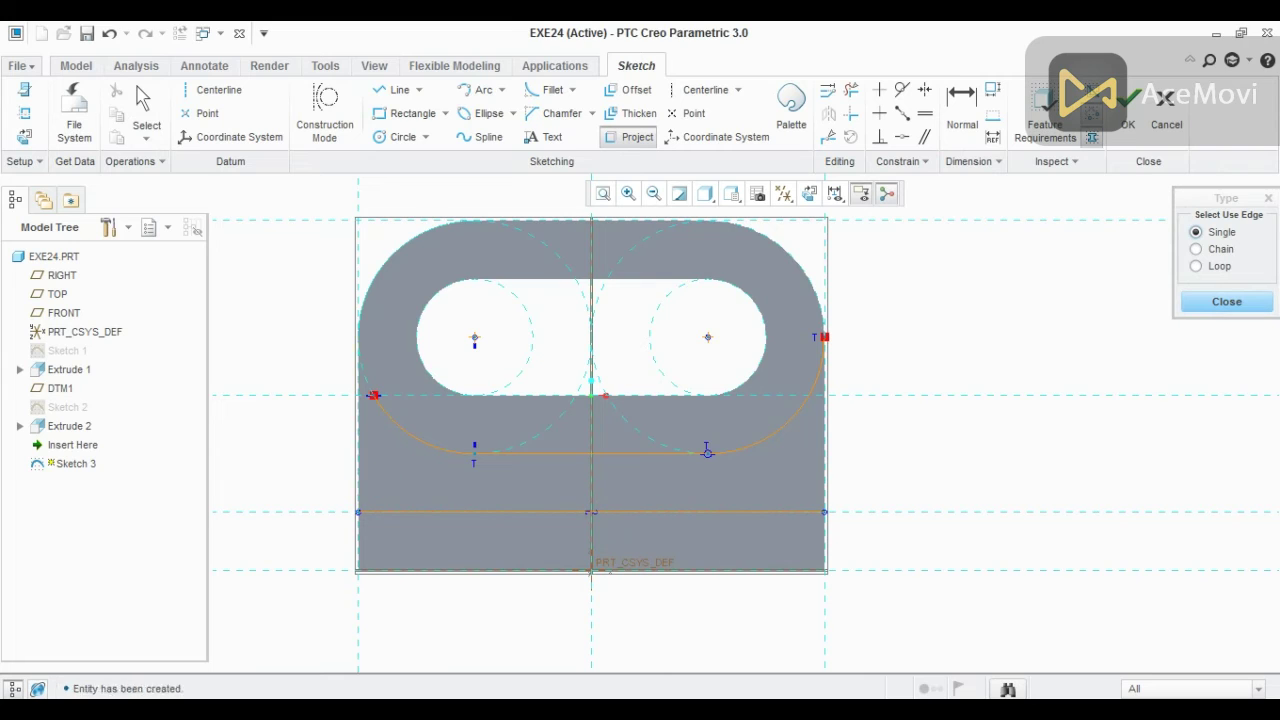
click(826, 489)
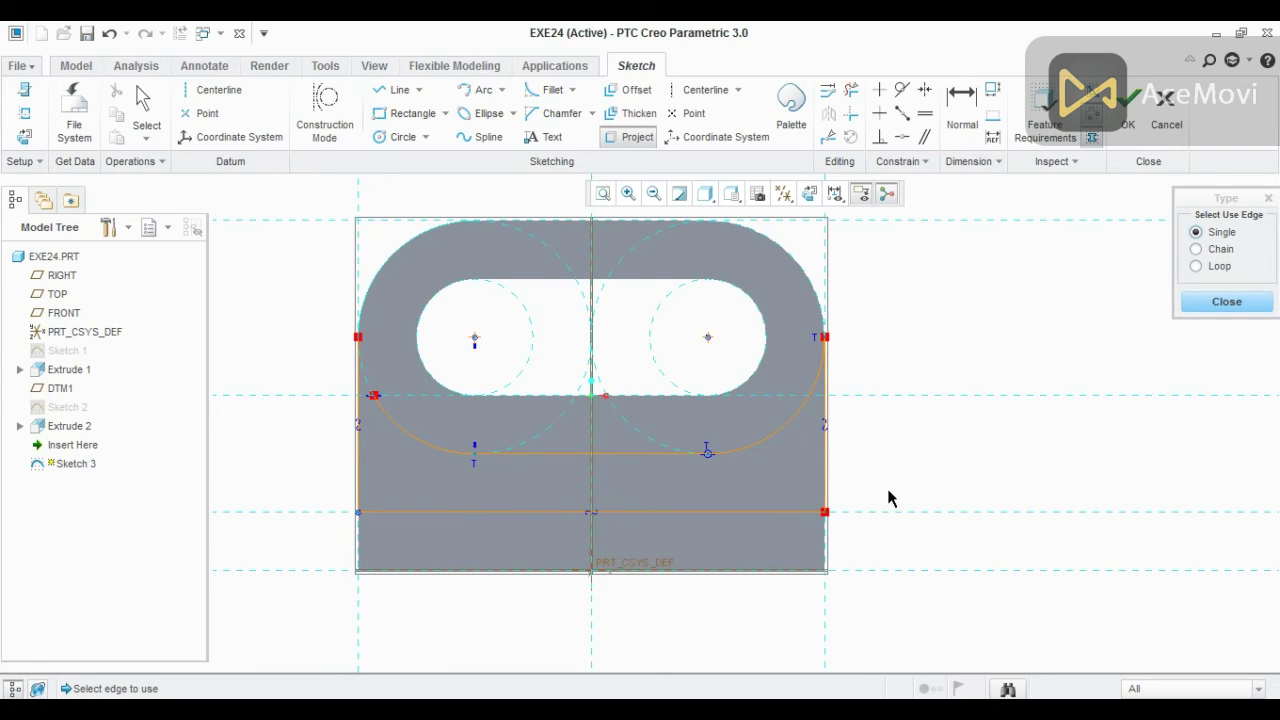
middle_click(936, 483)
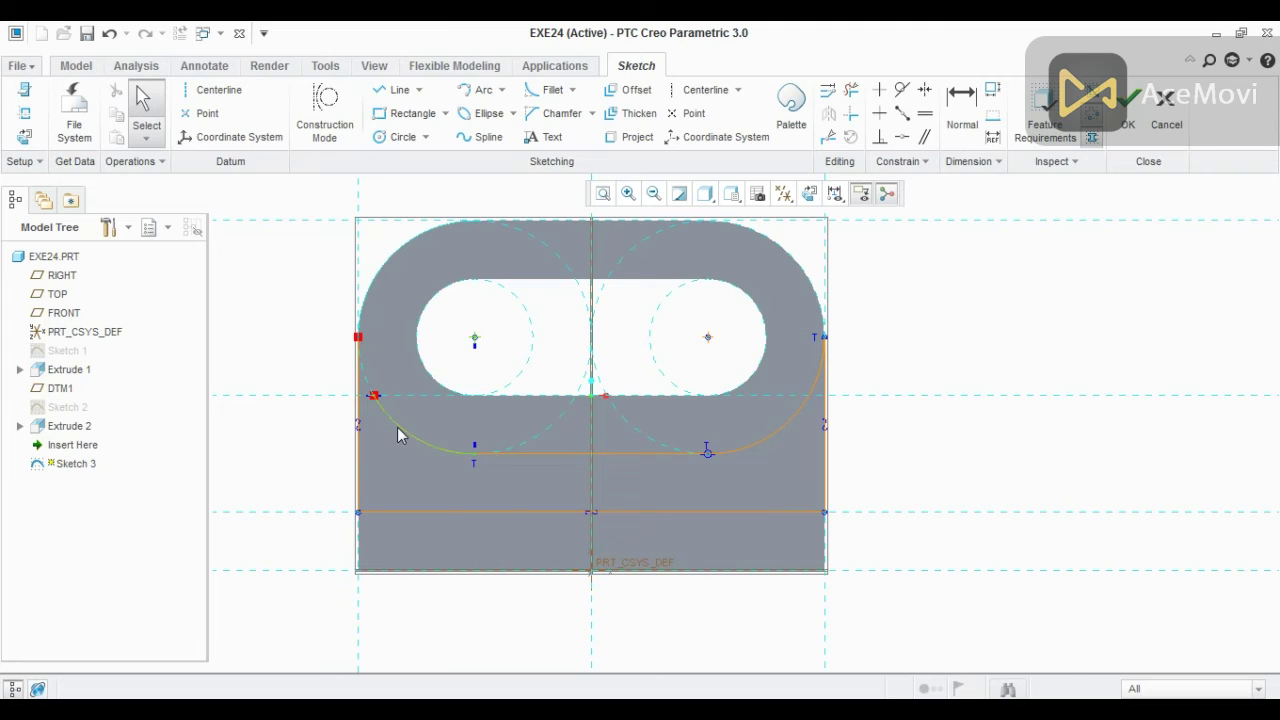
Delete the incomplete lower-left arc and redraw a full circle centred on the slot's left arc centre, reaching the plate's left side.
key(Delete)
click(400, 137)
click(474, 337)
click(436, 440)
middle_click(432, 358)
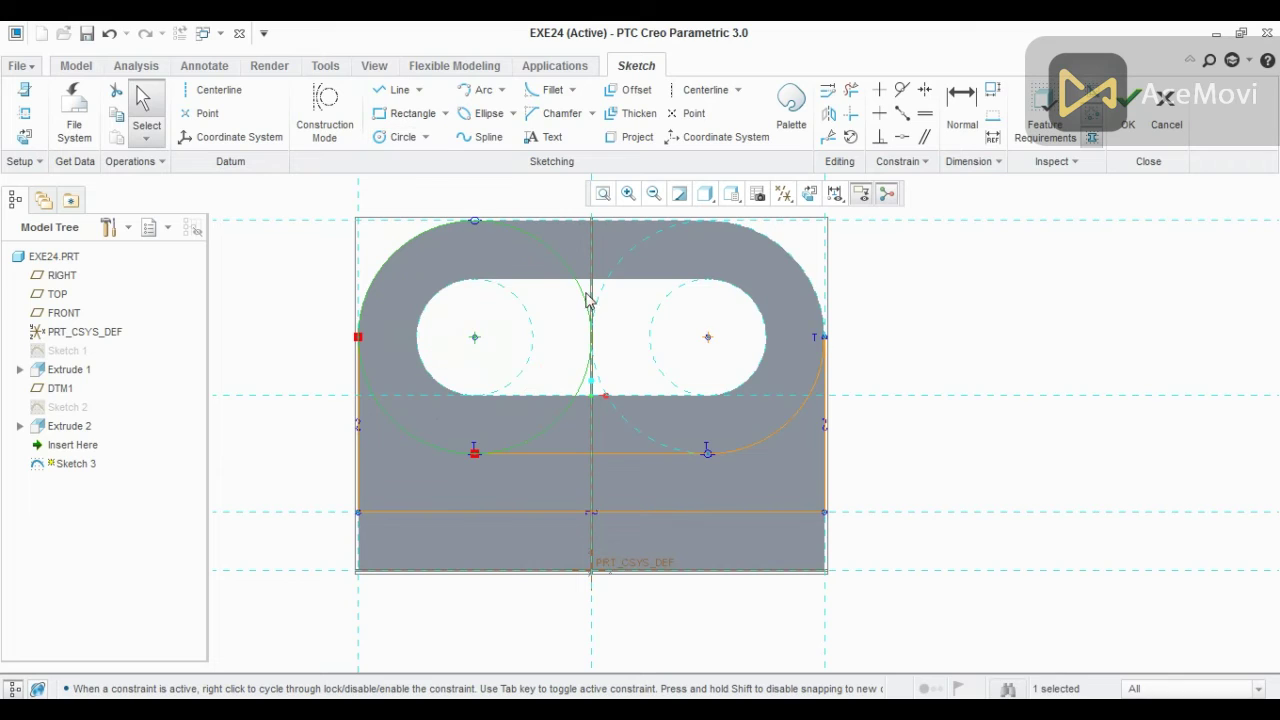
Trim the left circle to its lower-left quarter arc, closing the profile below the slot, and finish the sketch.
click(851, 90)
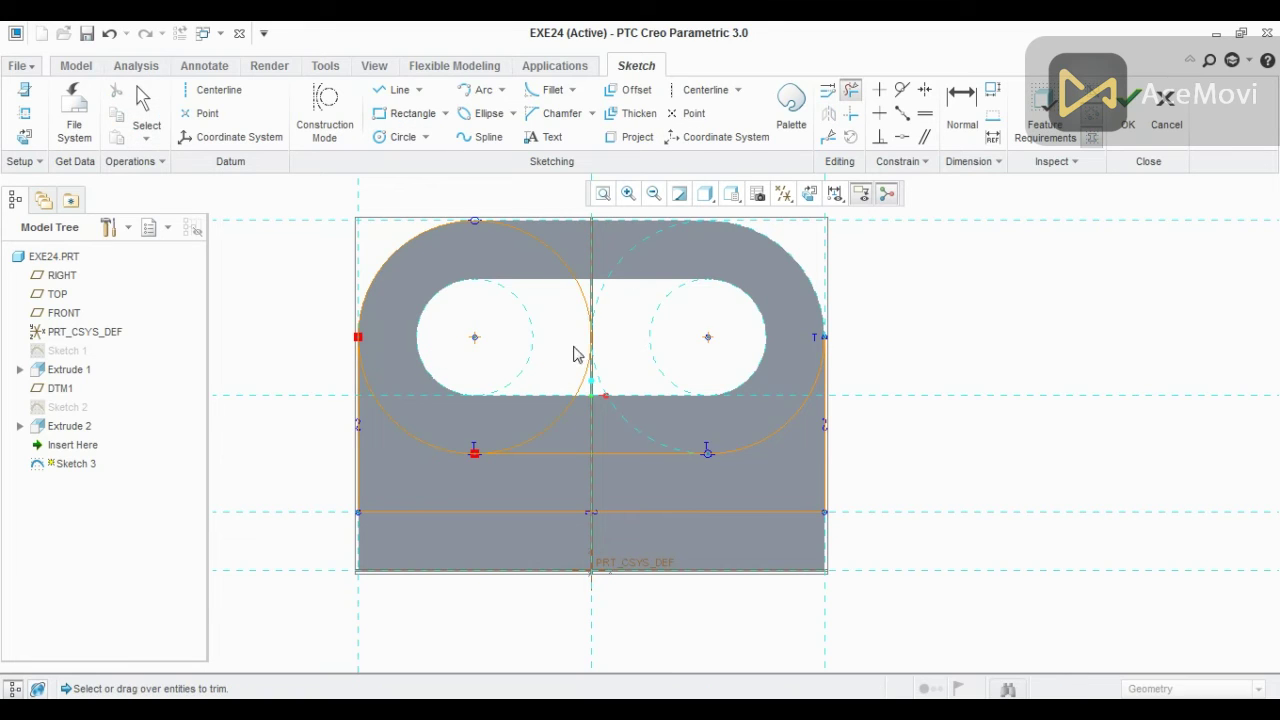
click(566, 417)
click(419, 277)
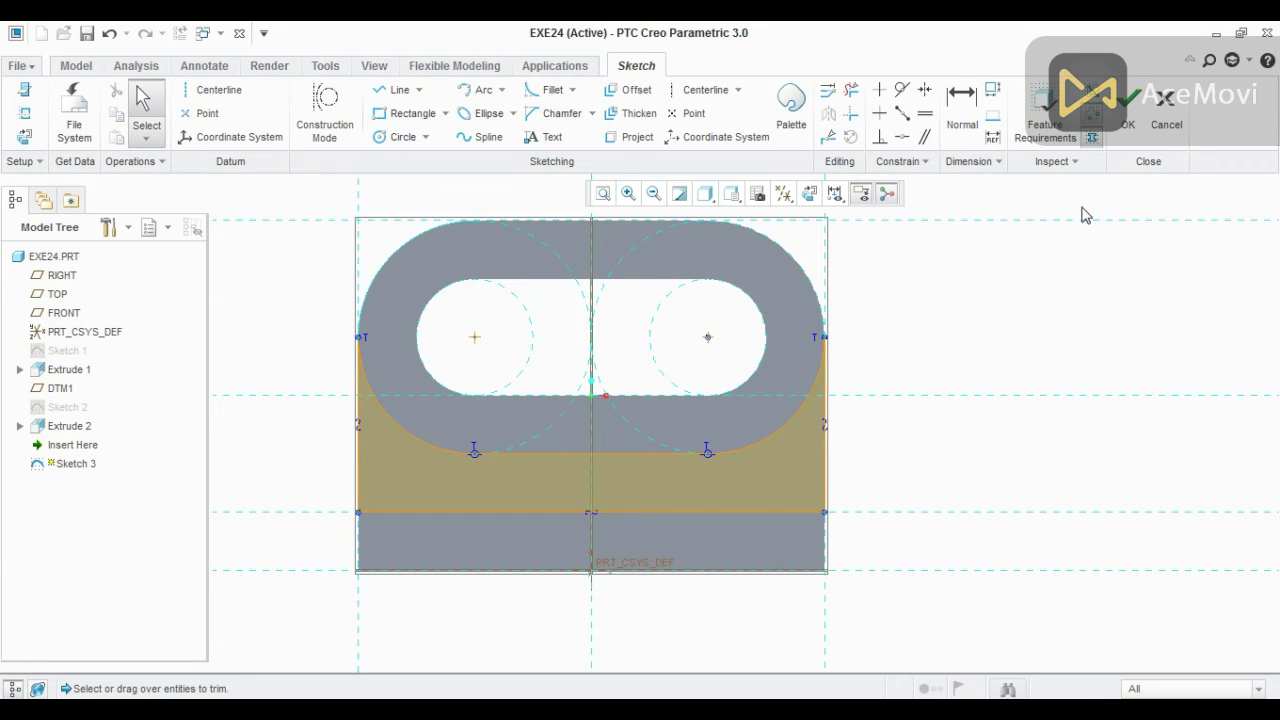
click(1120, 140)
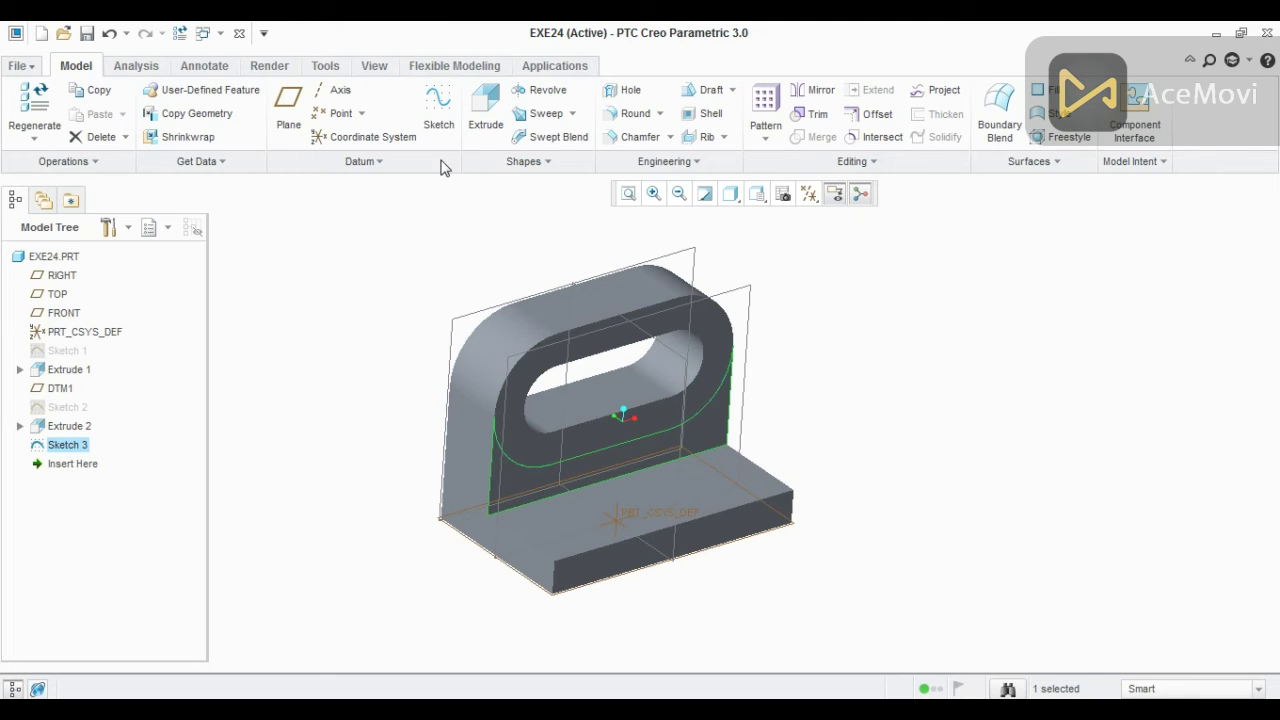
Extrude the closed profile into the upright plate as a material-removing cut with a depth of 1.
click(481, 140)
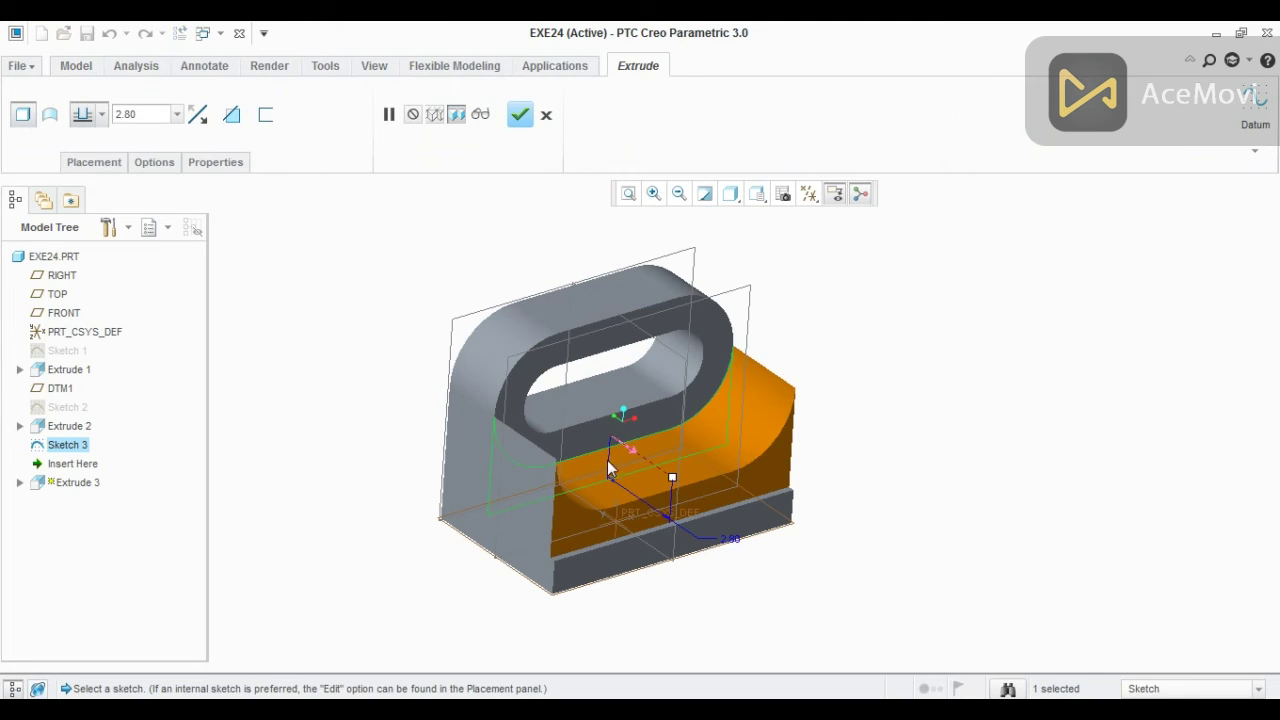
click(626, 451)
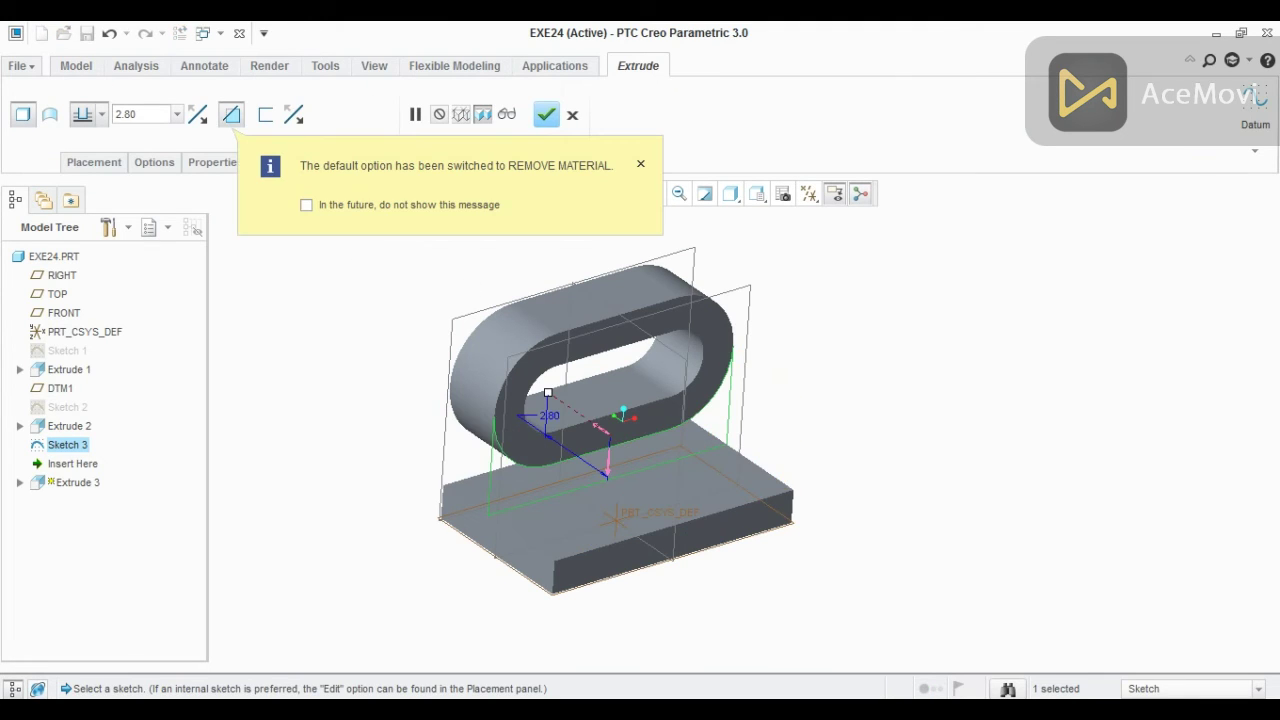
click(145, 117)
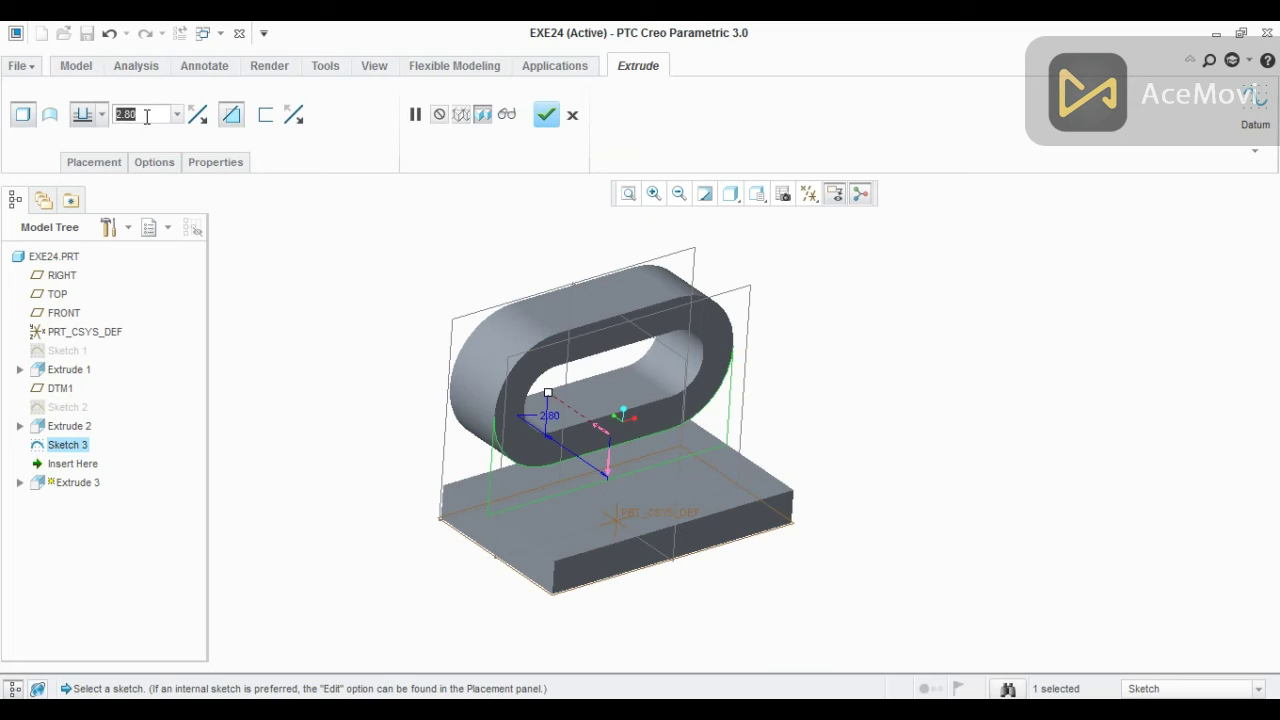
text(1)
key(Return)
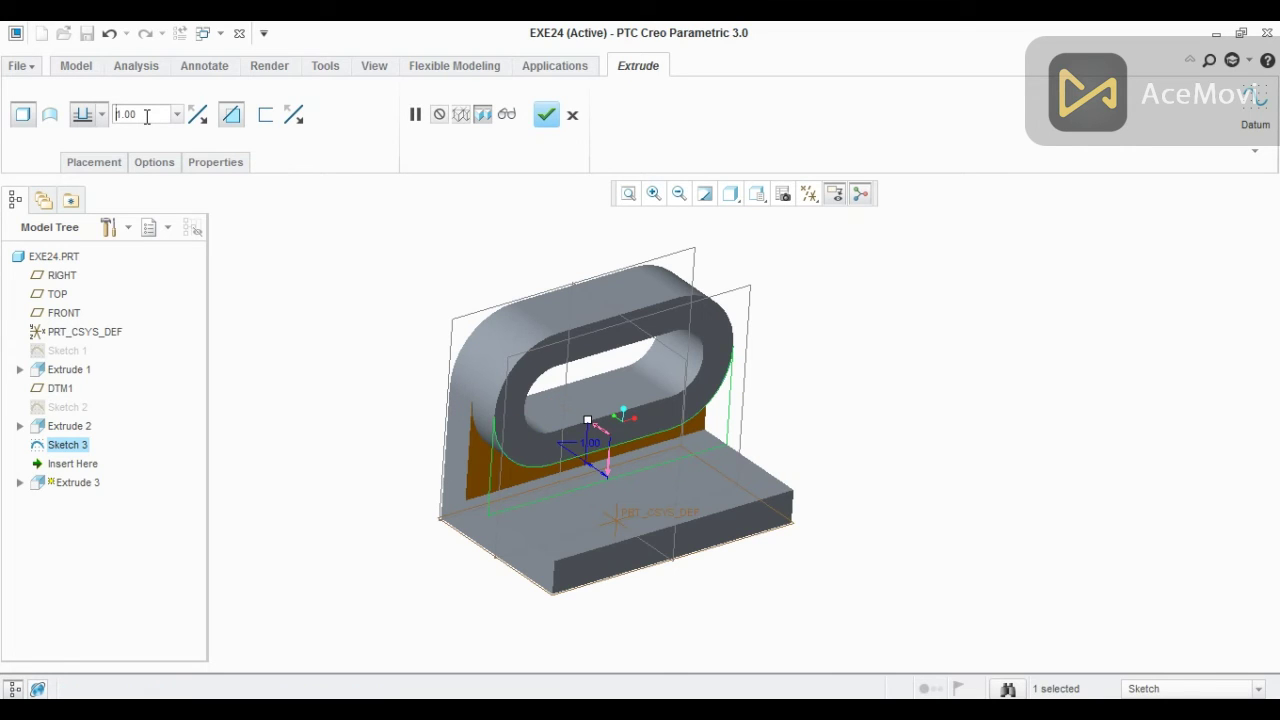
click(547, 118)
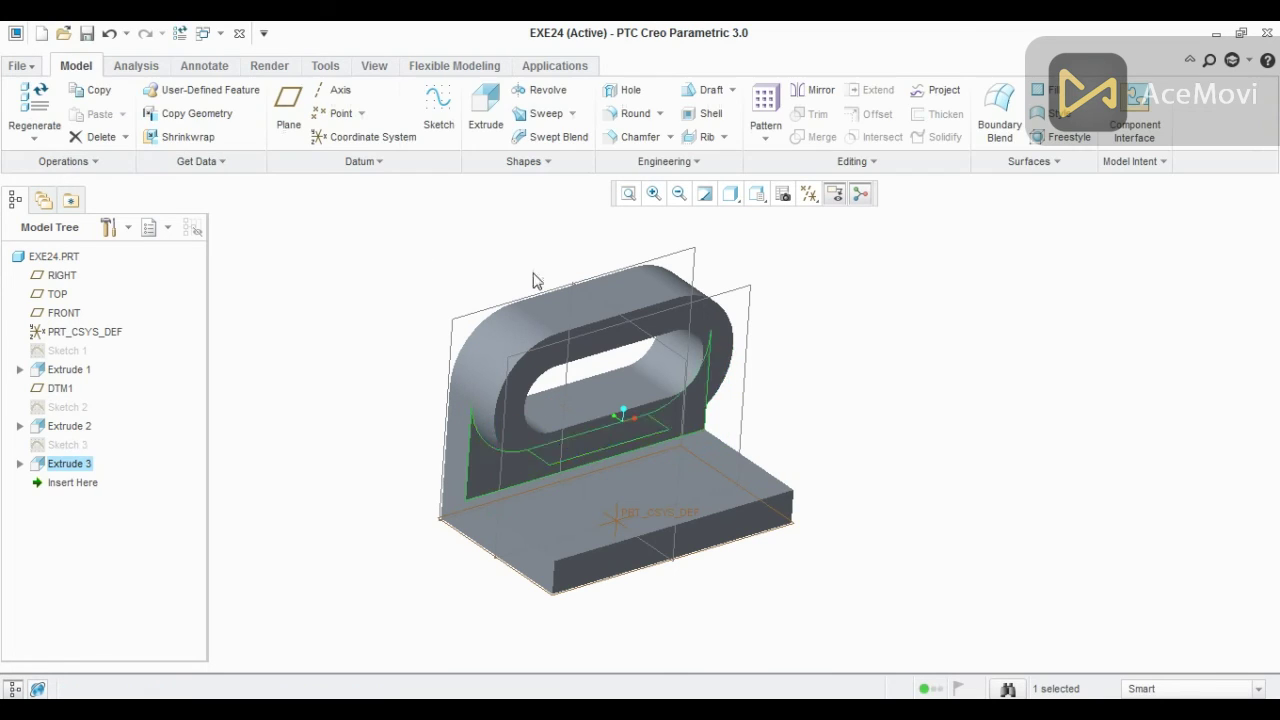
Start a sketch on the base's upper face, referenced to the RIGHT datum plane, and orient it to the 2D sketch view.
mouse_move(874, 431)
middle_down()
mouse_move(864, 396)
mouse_move(894, 414)
mouse_move(862, 430)
middle_up()
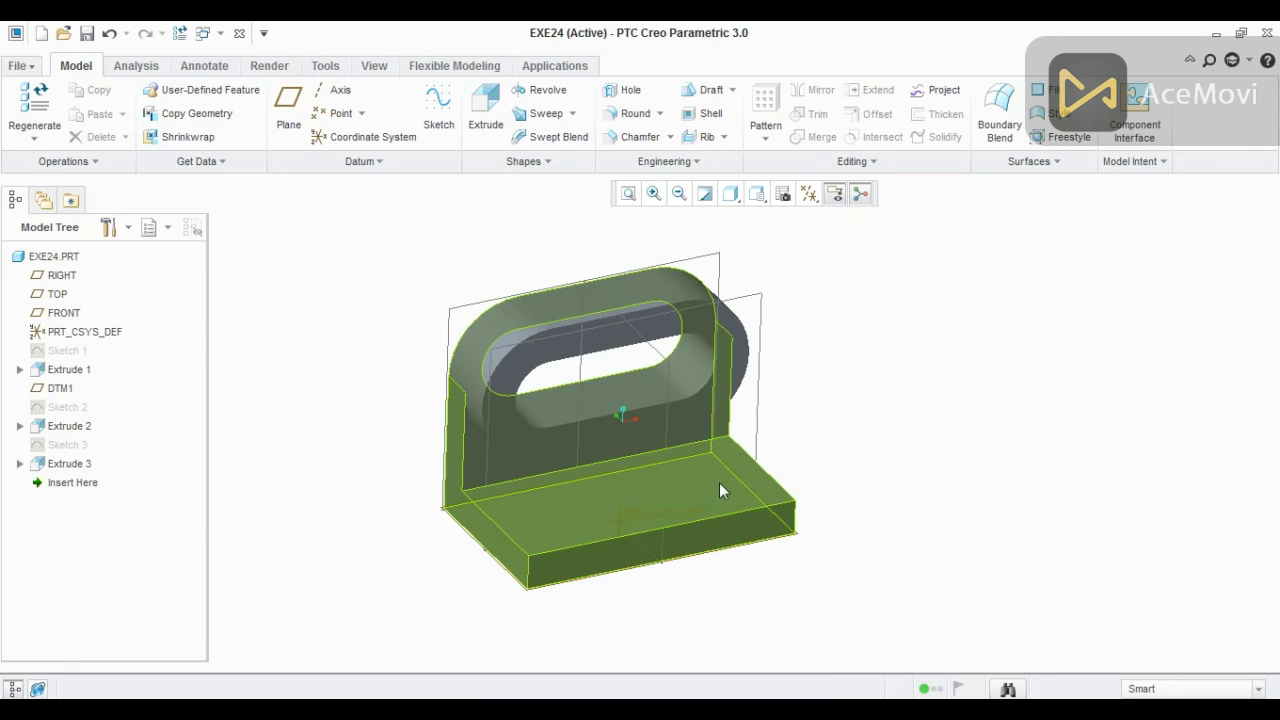
click(440, 124)
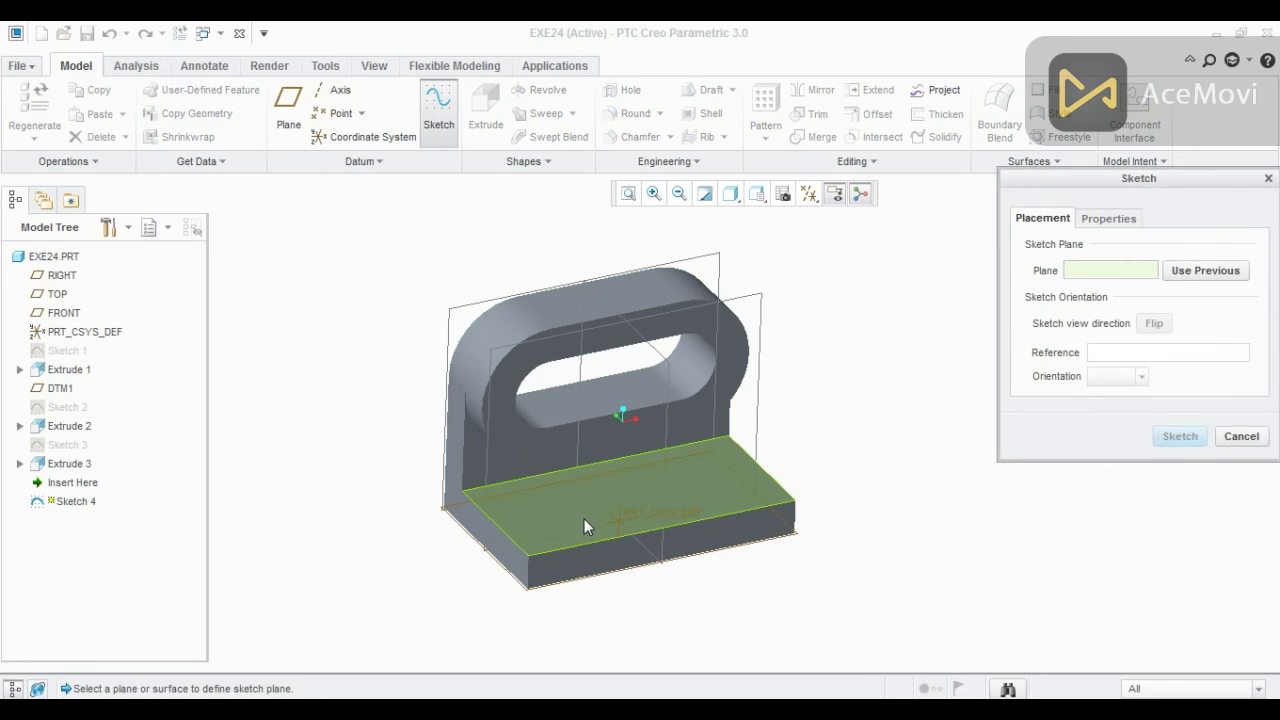
click(584, 519)
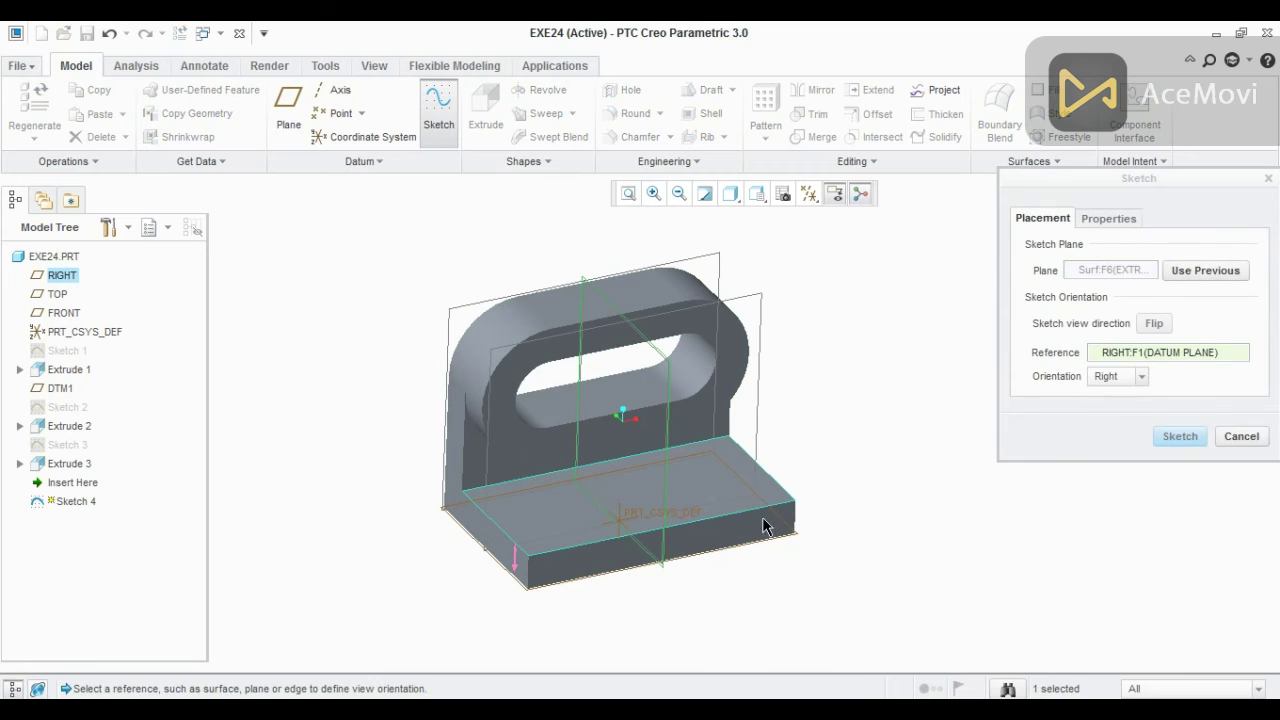
click(1180, 437)
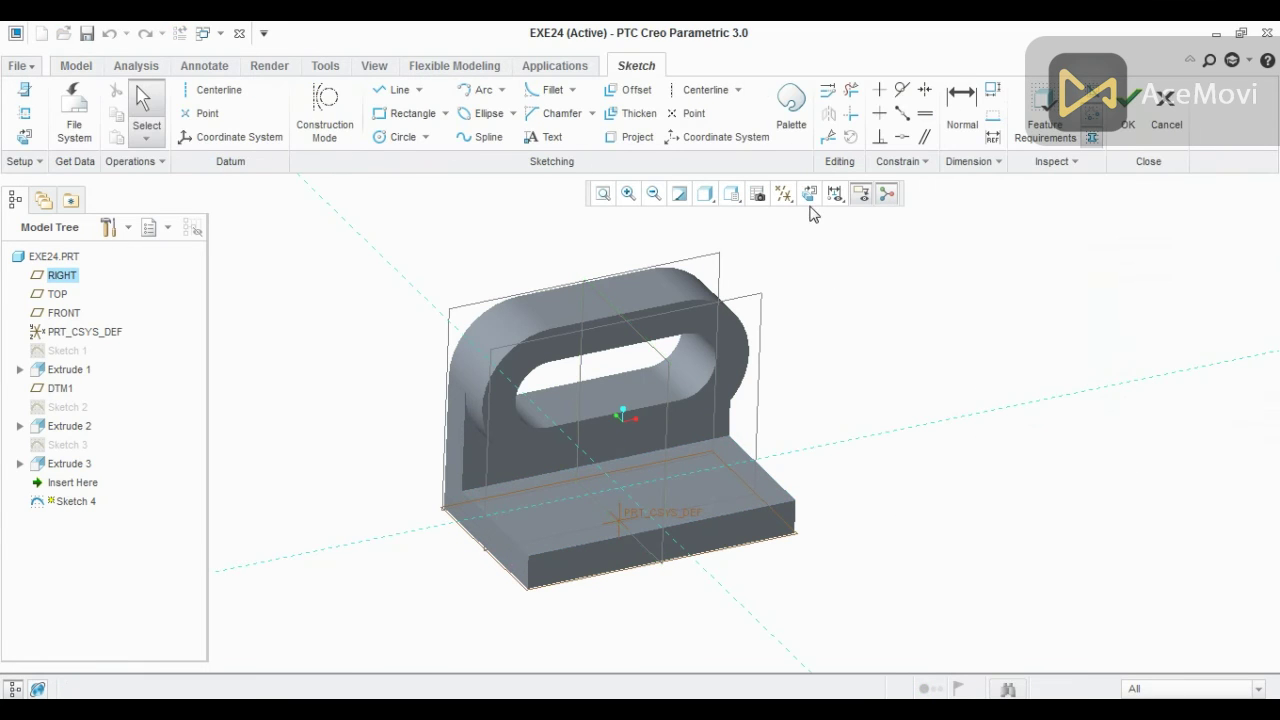
click(810, 195)
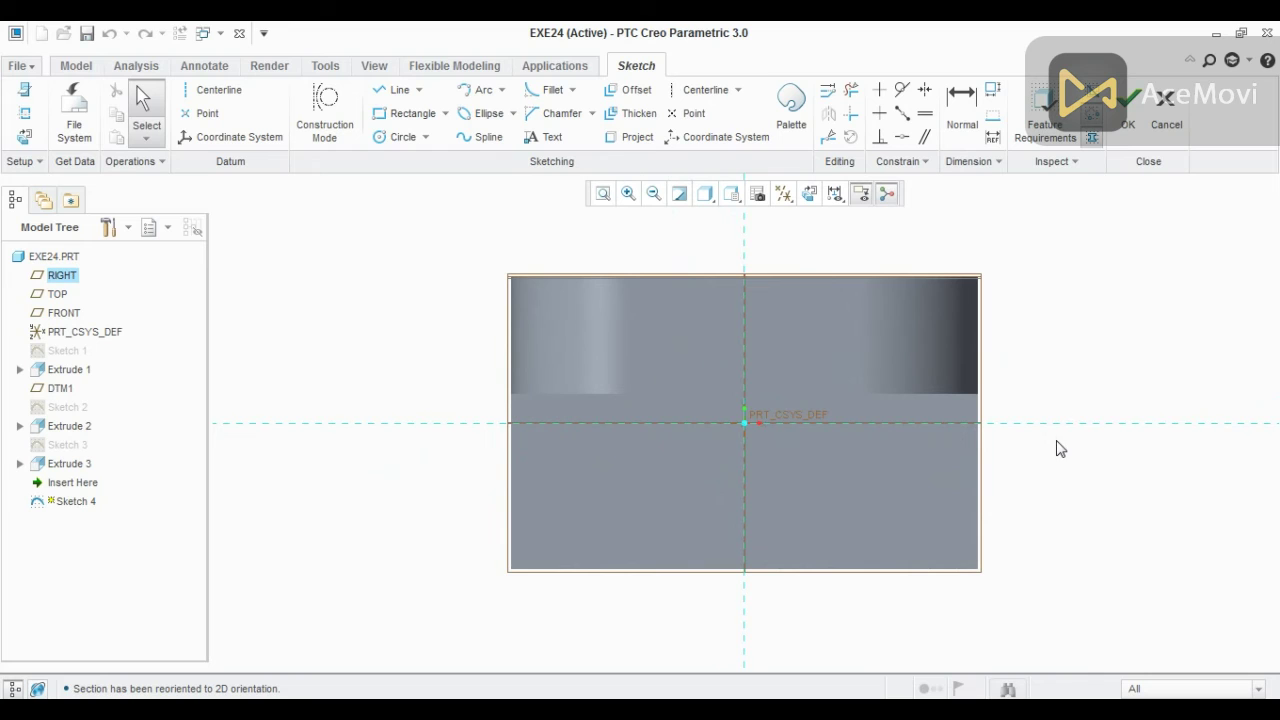
Check the hole layout in the reference drawing and add the base's left, front and right edges as sketch references.
key(alt+Tab)
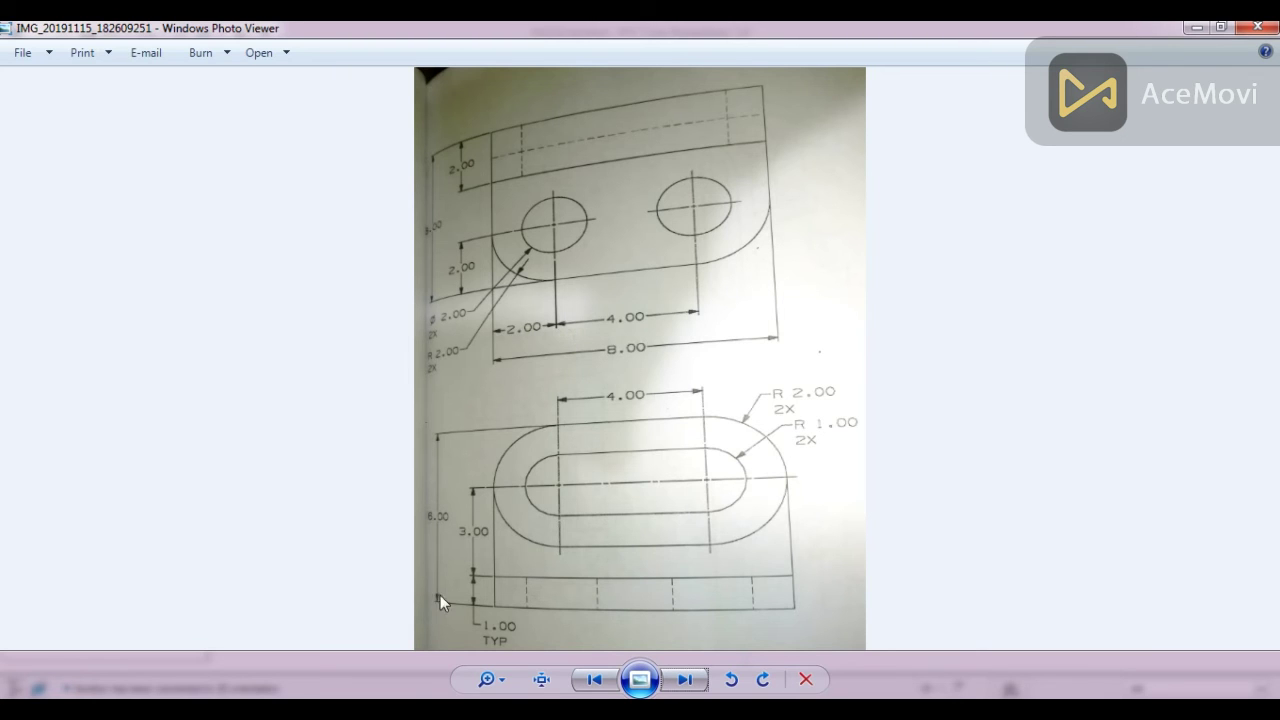
key(alt+Tab)
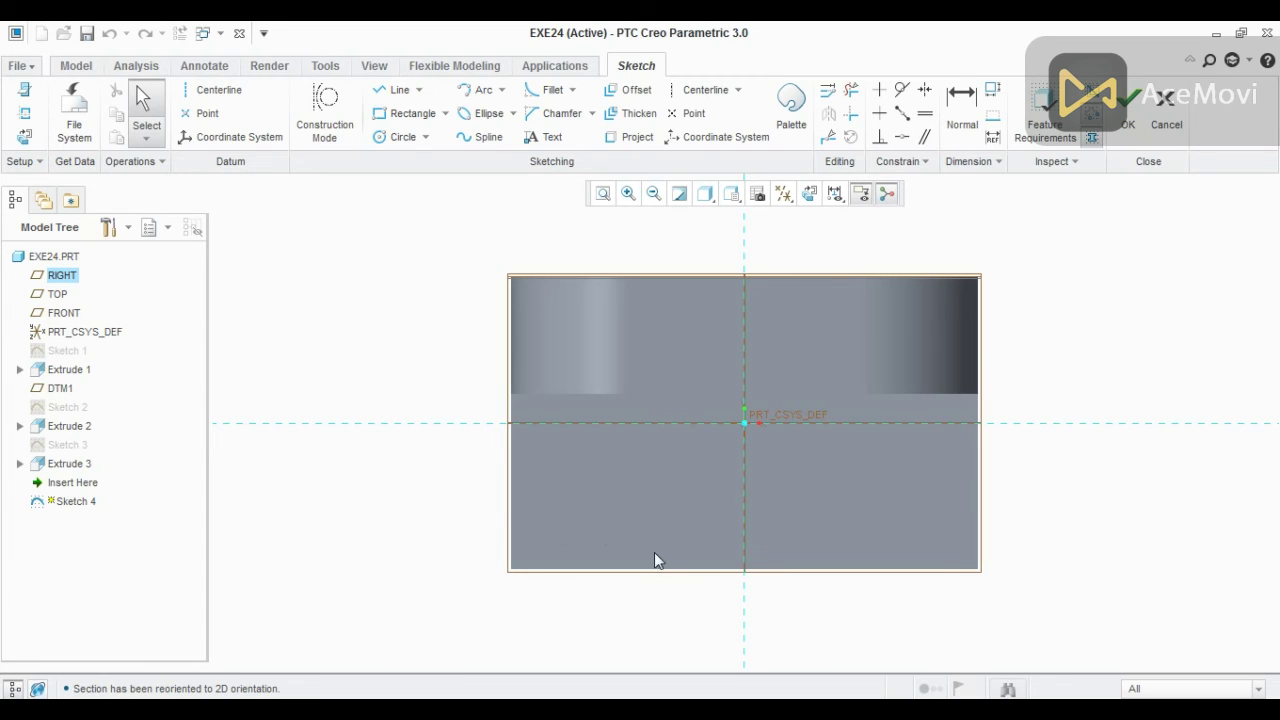
click(24, 113)
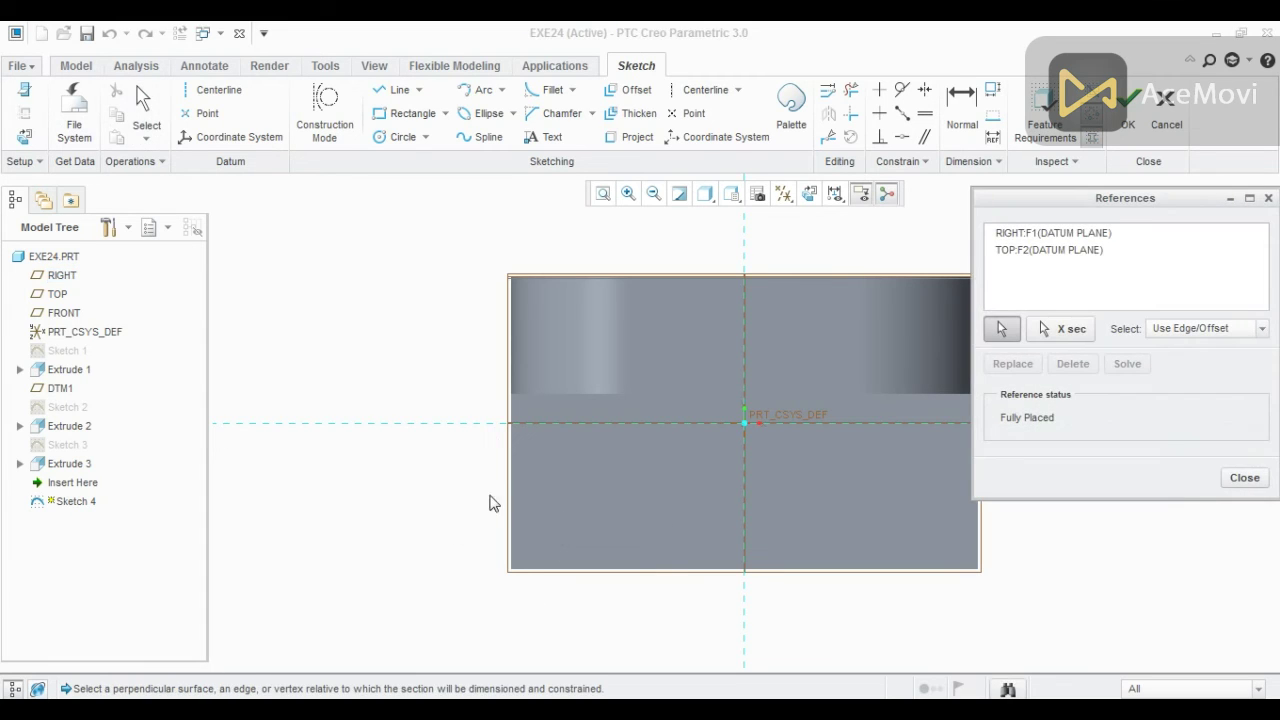
click(509, 477)
click(603, 570)
scroll(475, 568, up, 2)
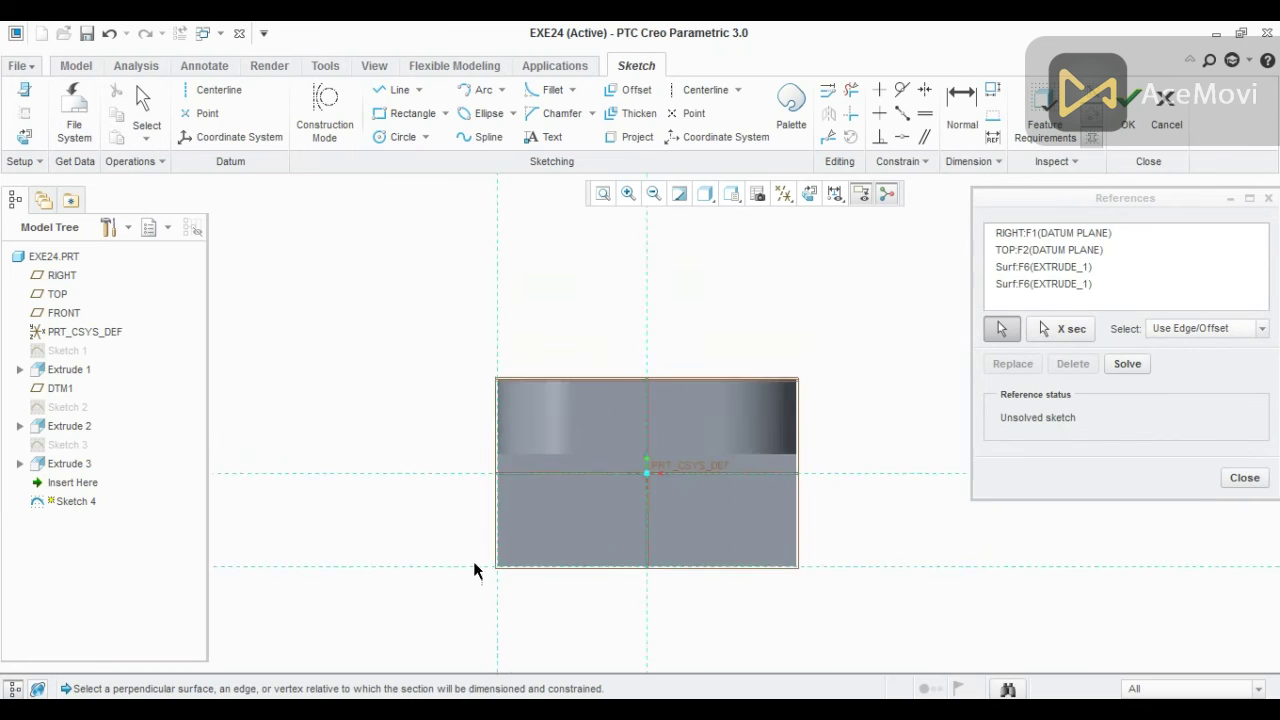
scroll(475, 568, up, 1)
click(729, 543)
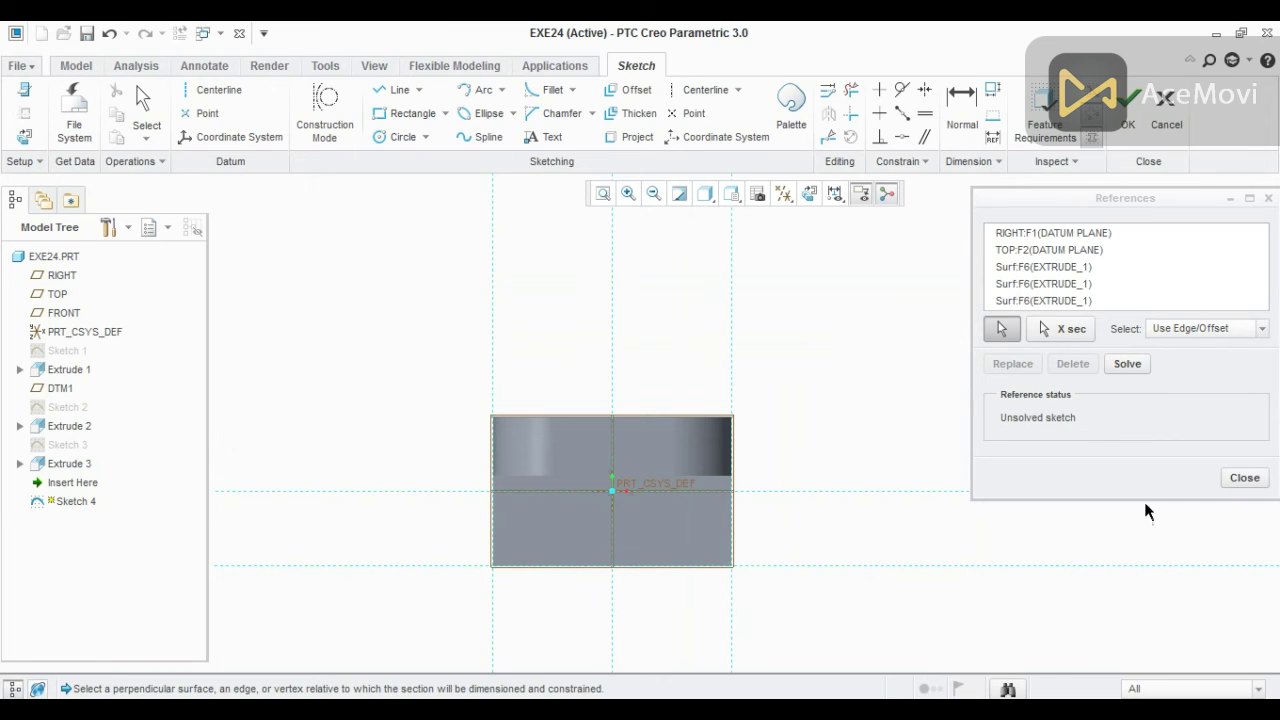
click(1245, 477)
scroll(631, 589, down, 3)
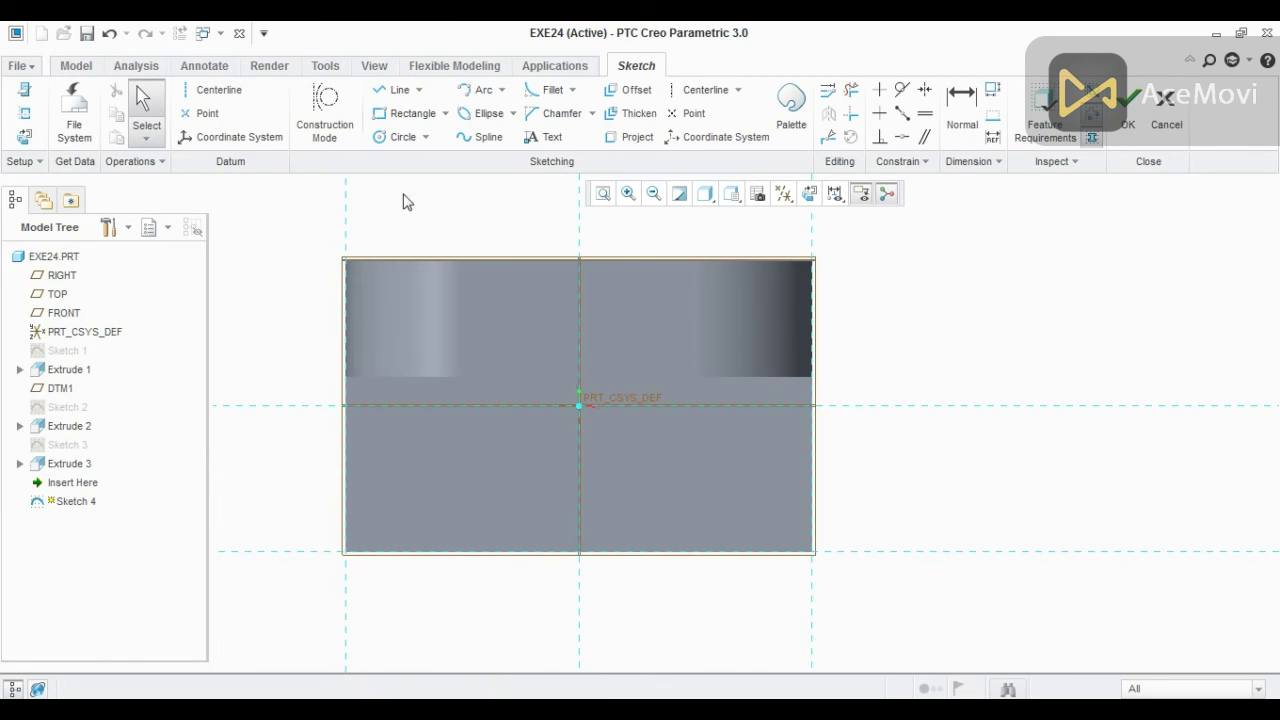
Draw a vertical helper line from the middle of the base's front edge and set its length to 2.
click(378, 92)
click(579, 551)
middle_click(638, 476)
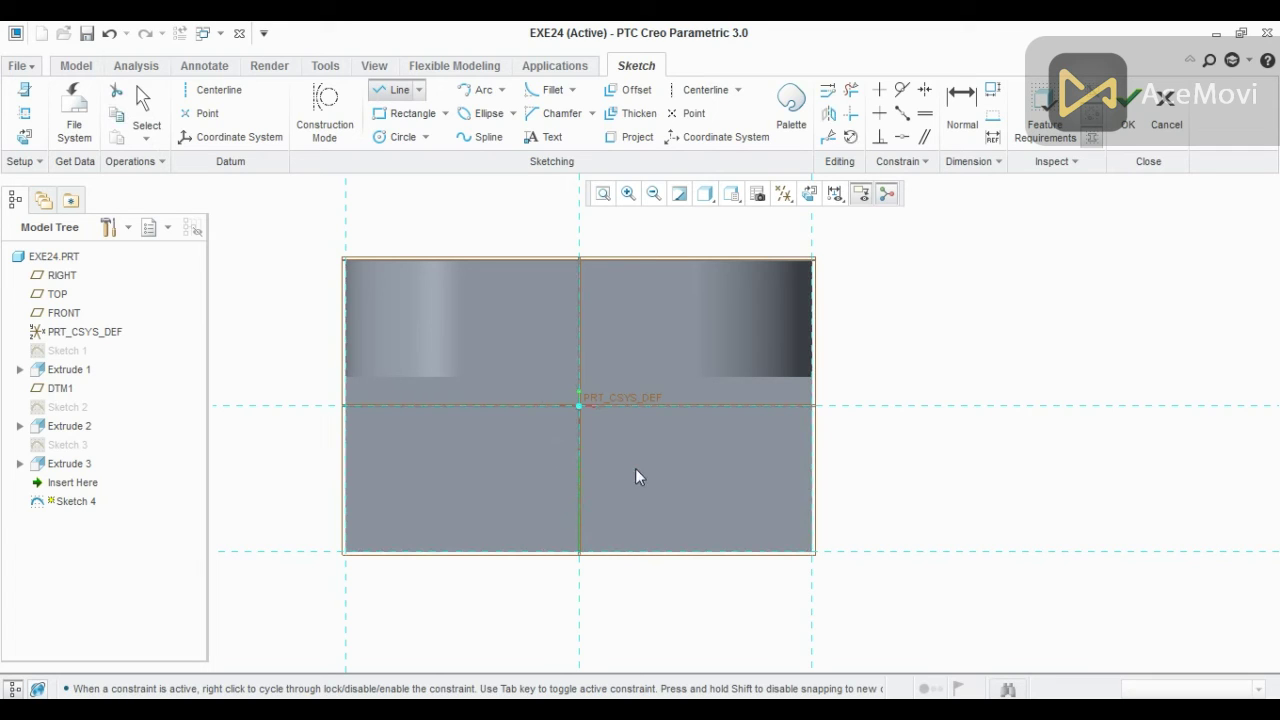
middle_click(501, 486)
click(566, 522)
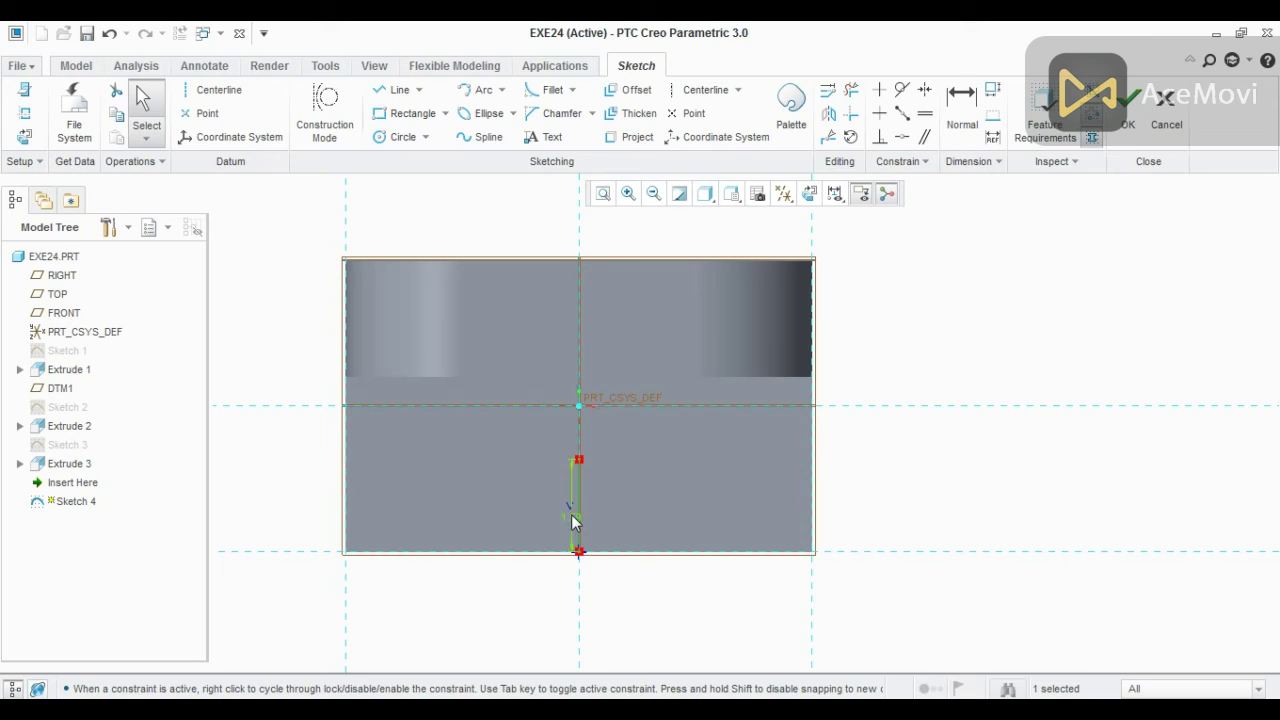
double_click(573, 521)
text(2)
key(Return)
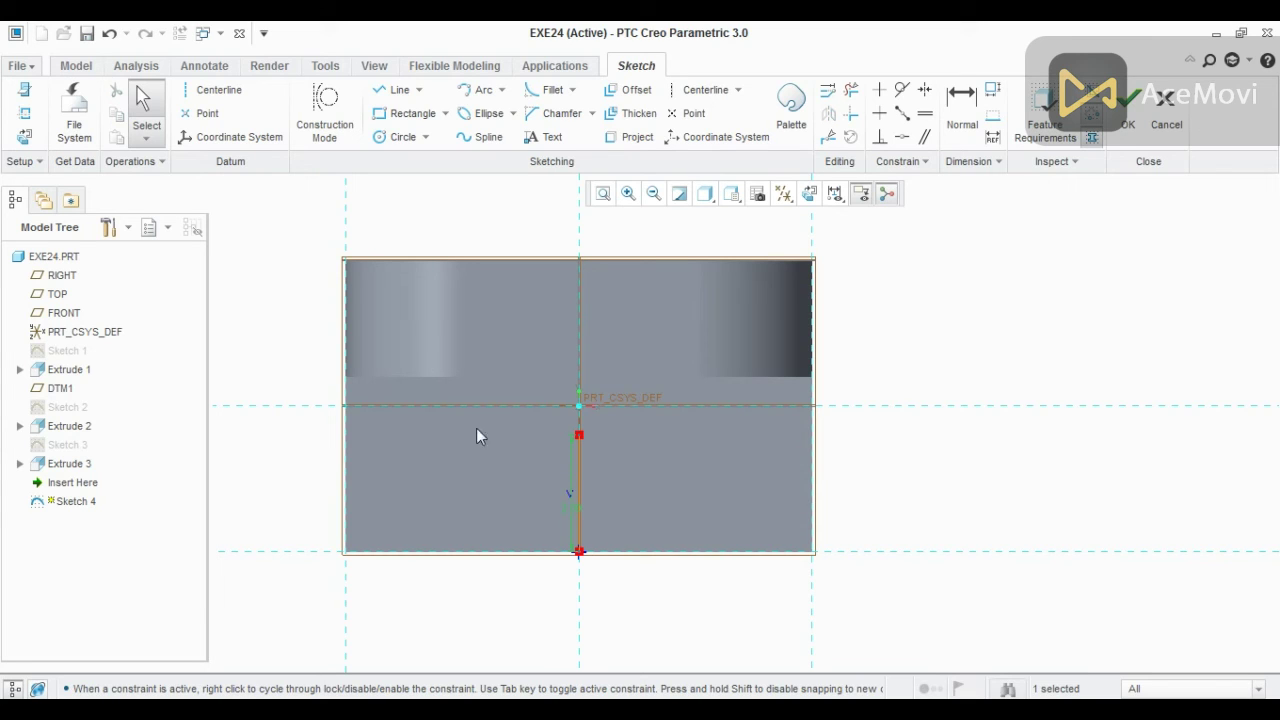
Draw a horizontal line leftward from the upper end of the vertical helper line and set its length to 2.
click(393, 89)
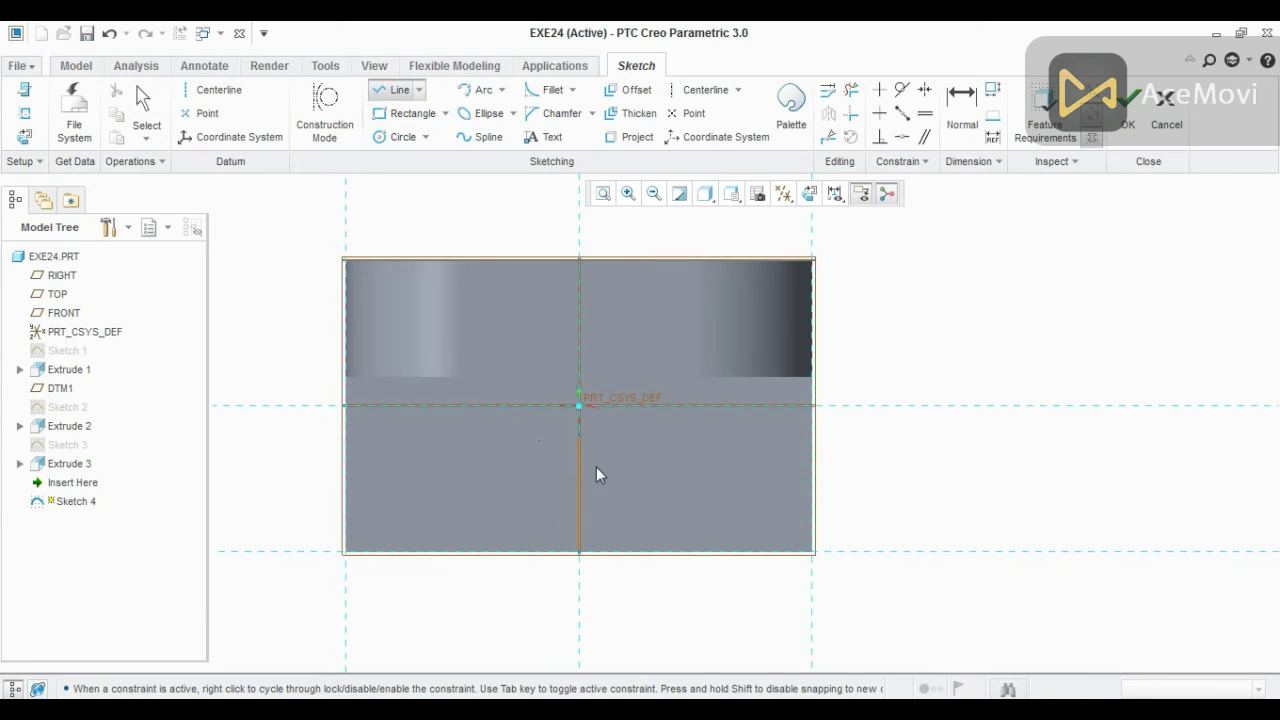
click(434, 434)
middle_click(434, 433)
middle_click(440, 497)
double_click(517, 445)
text(2)
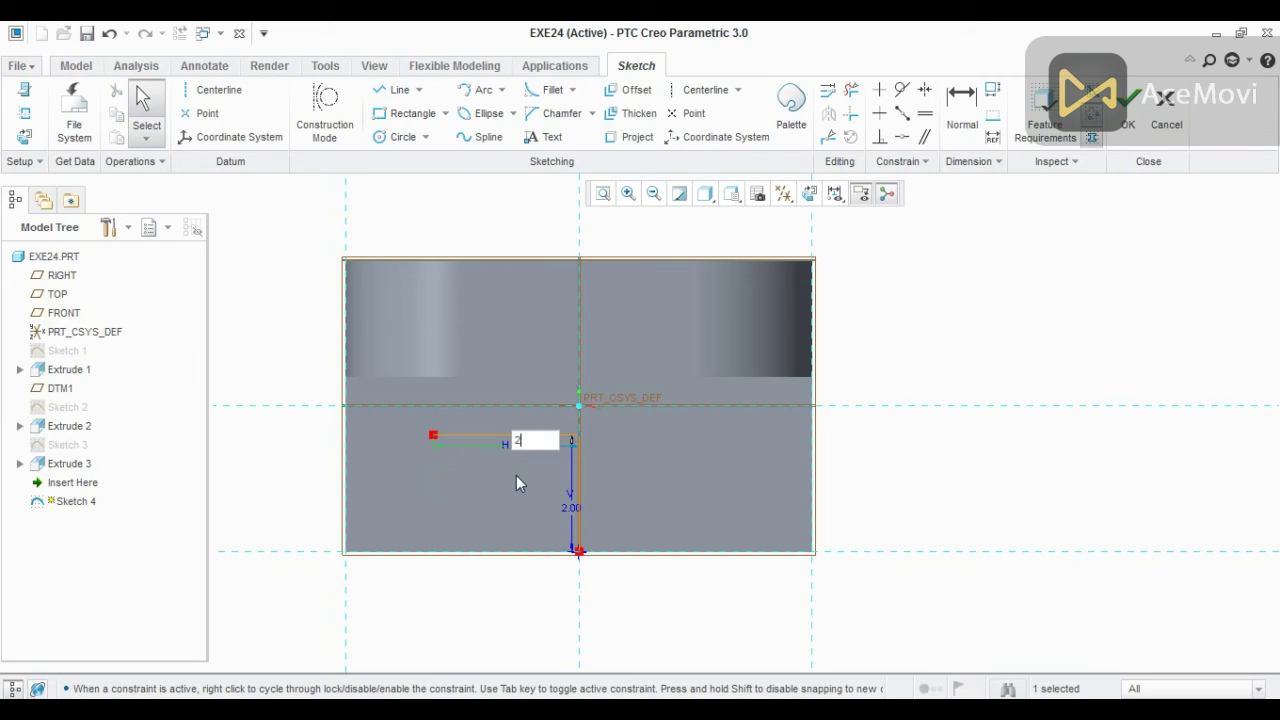
key(Return)
Draw a horizontal line rightward from the vertical helper line's upper end, equal in length to the left one.
click(395, 90)
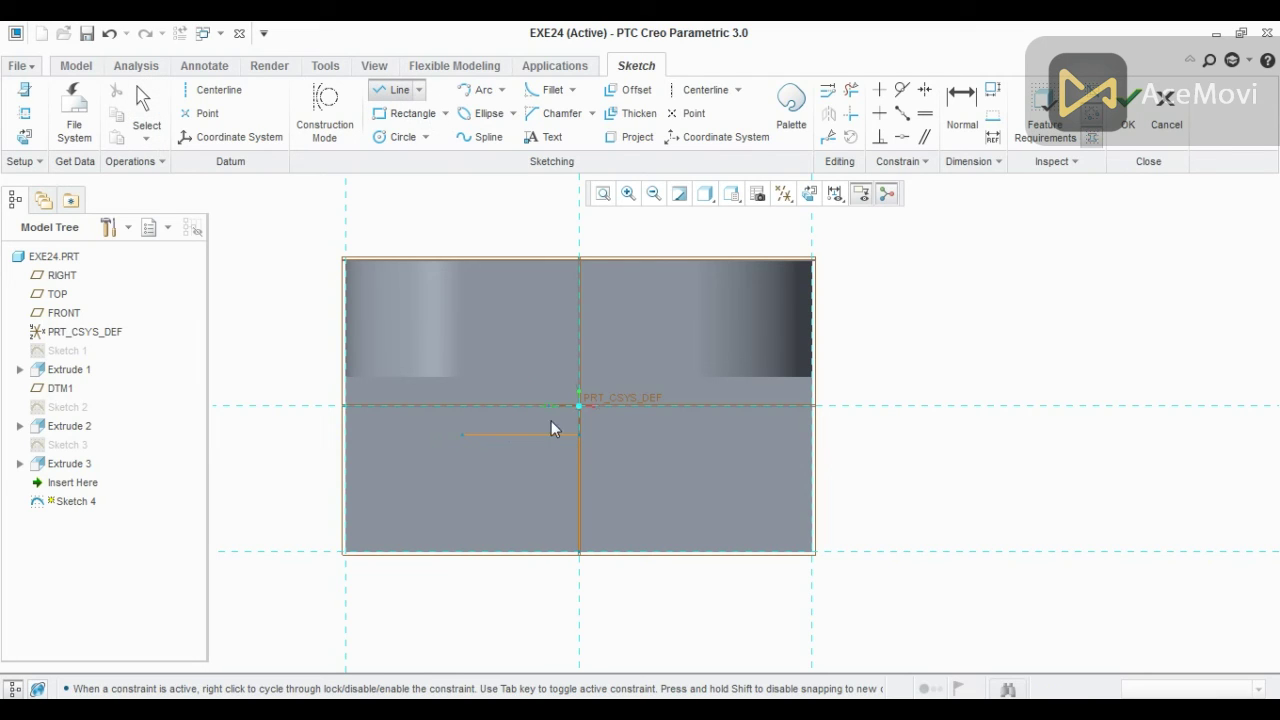
click(696, 434)
middle_click(680, 500)
middle_click(680, 500)
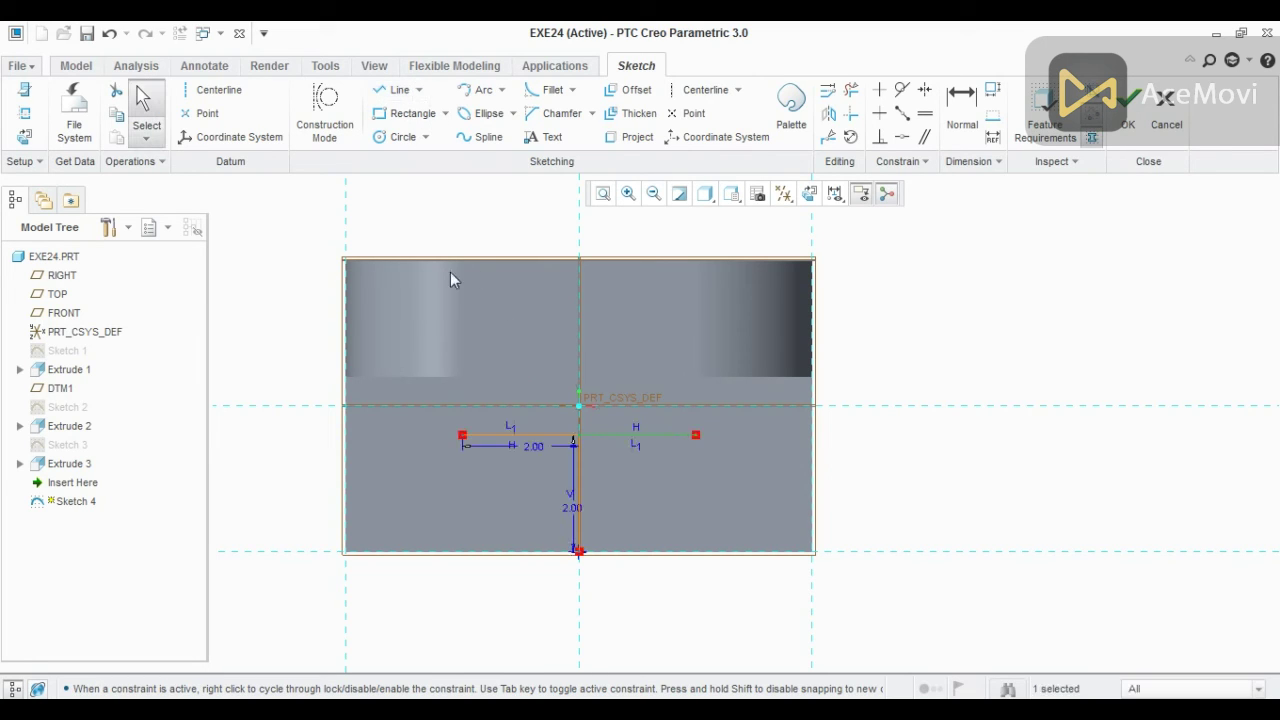
Draw two circles of equal radius, about 1.97 in diameter, centred on the outer ends of the horizontal helper lines.
click(392, 139)
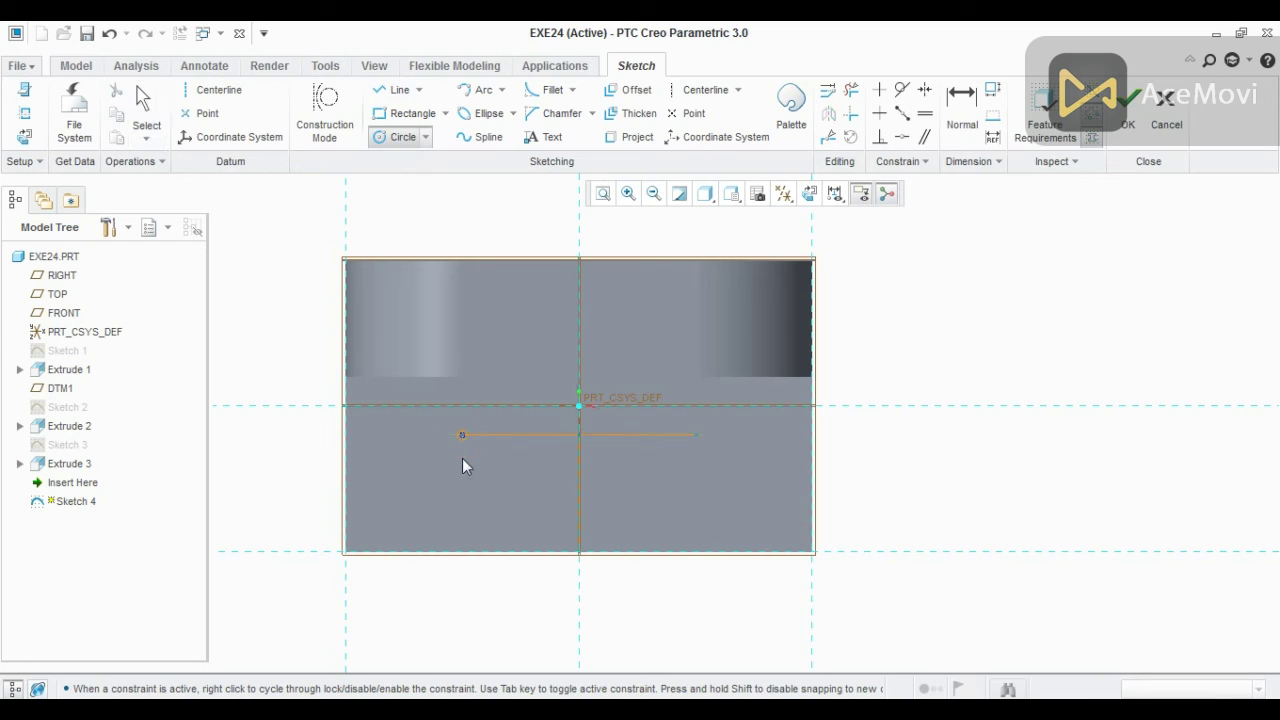
click(440, 490)
click(682, 488)
middle_click(650, 512)
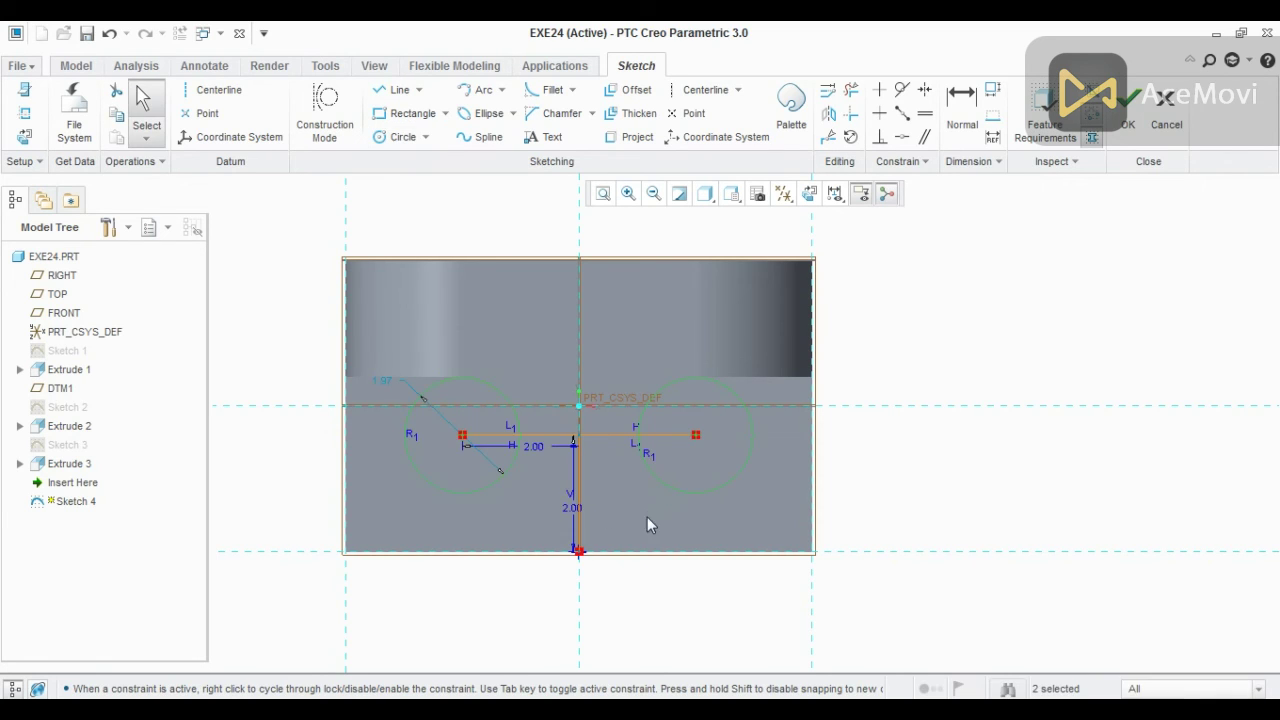
Check the hole size in the reference drawing and set the circles' diameter to 2.
key(alt+Tab)
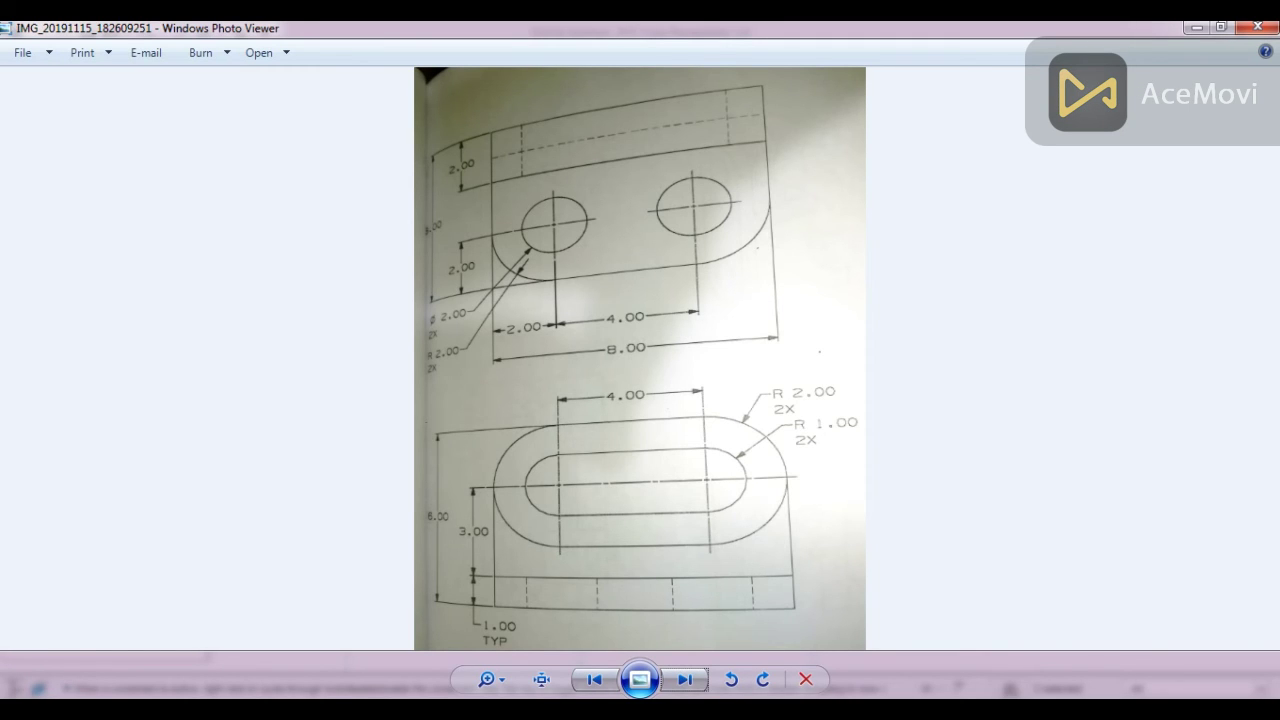
key(alt+Tab)
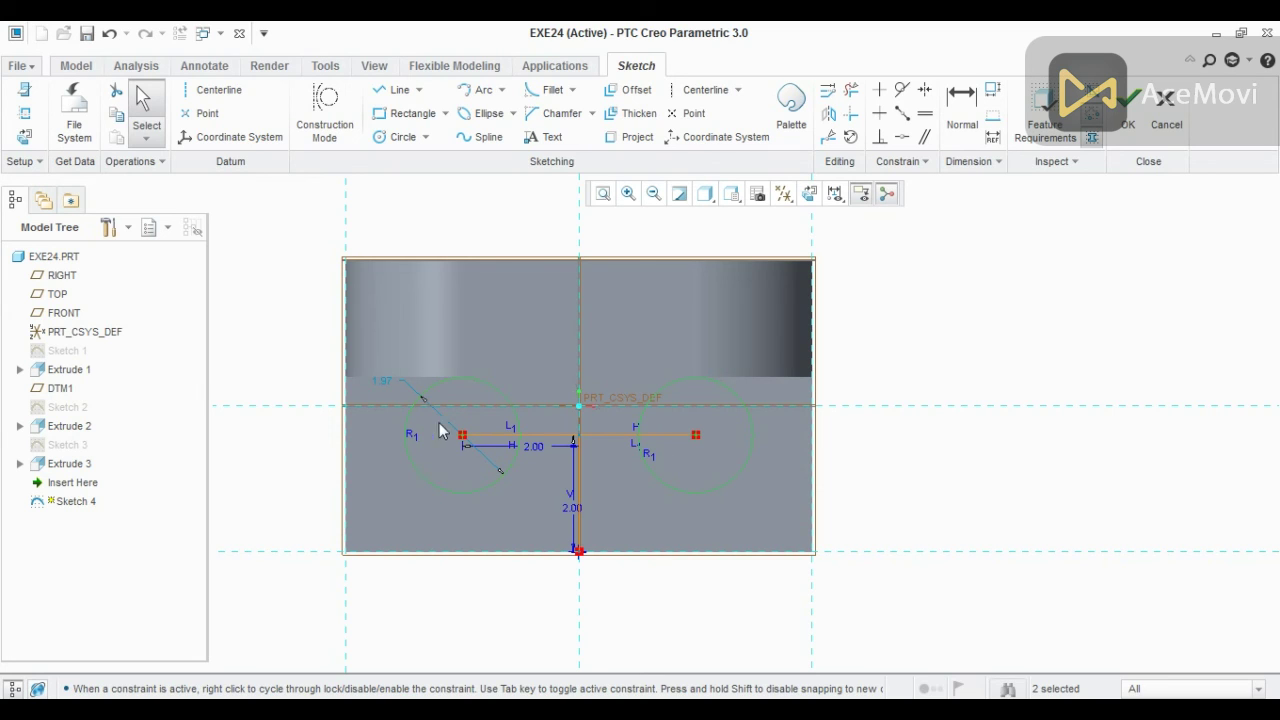
scroll(502, 472, up, 2)
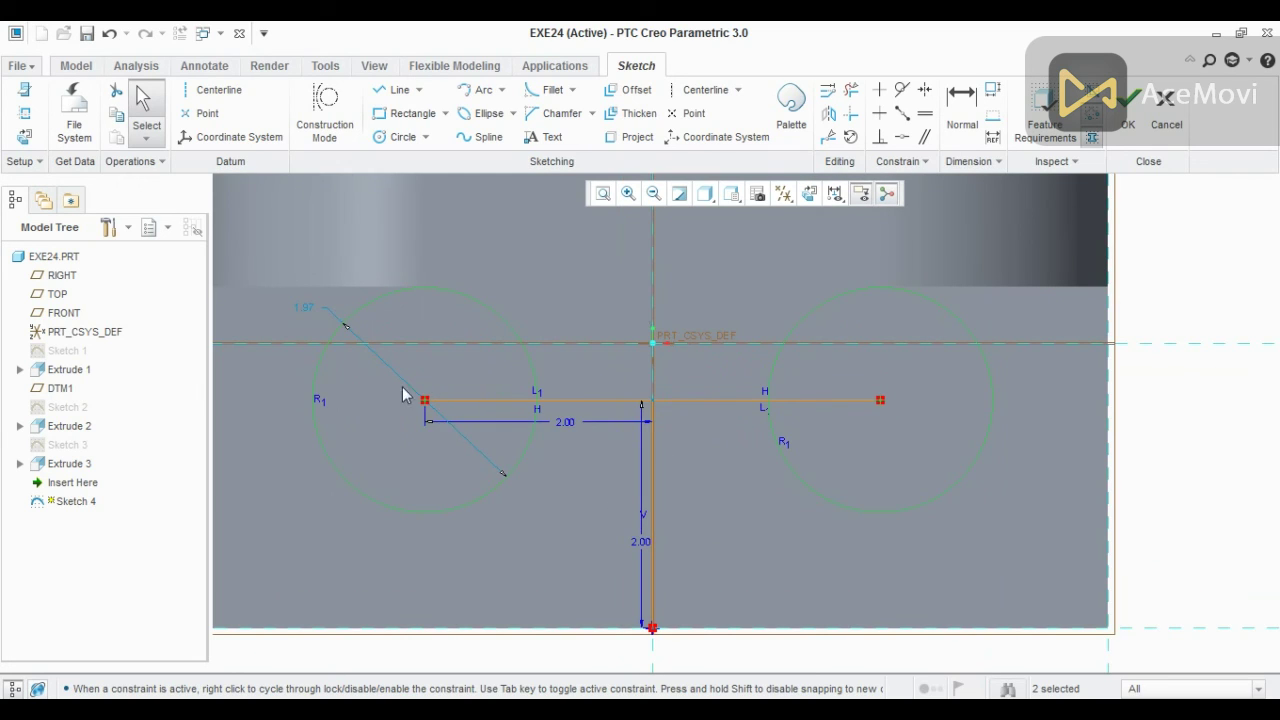
double_click(299, 307)
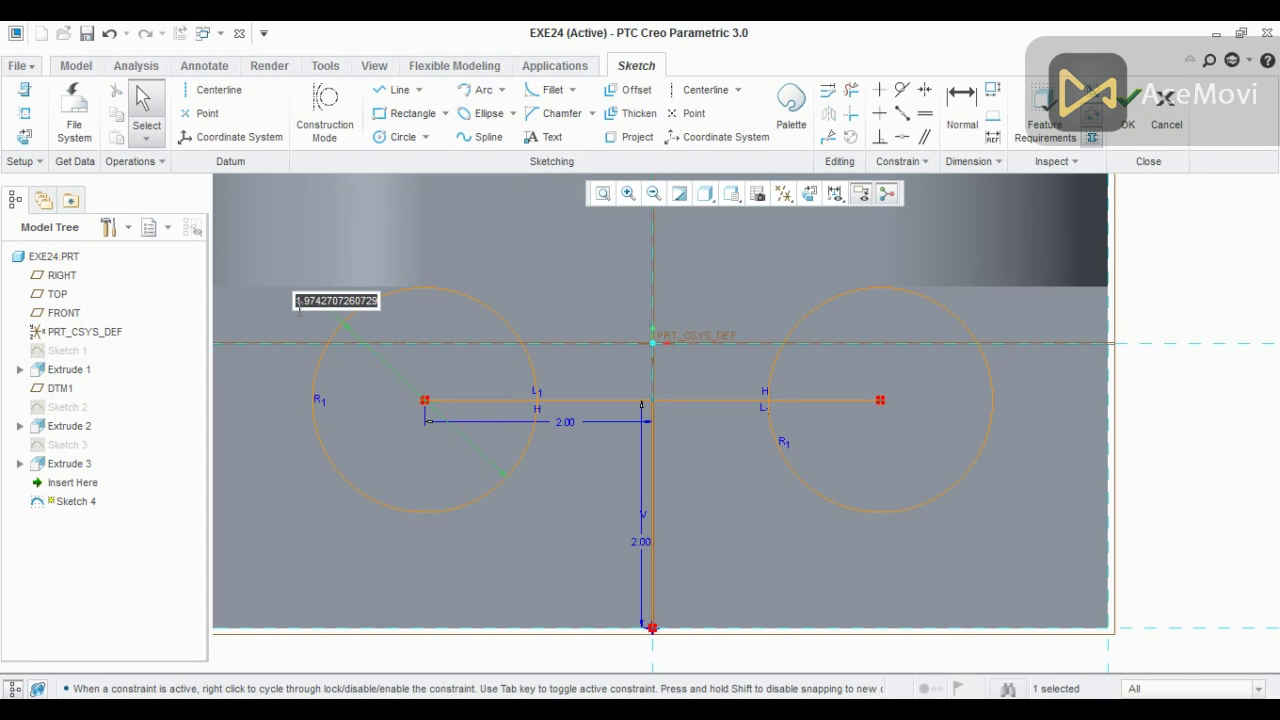
text(2)
key(Return)
scroll(318, 392, down, 1)
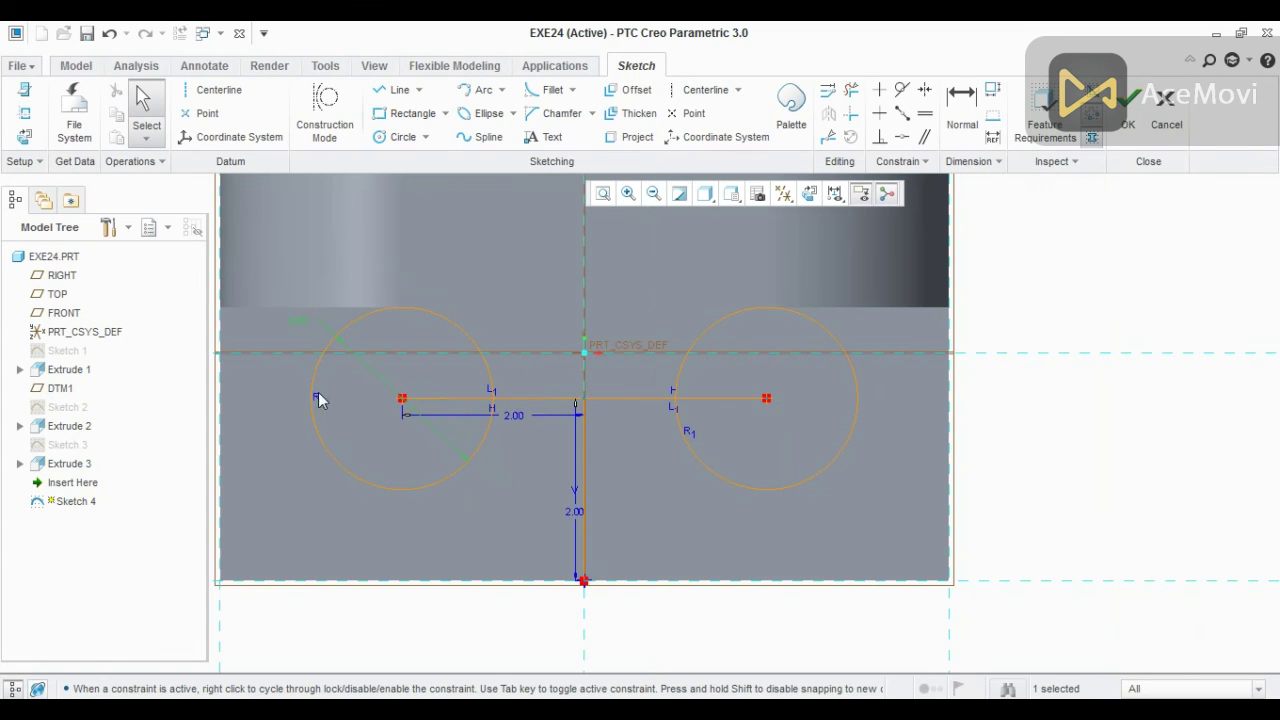
Delete the two horizontal helper lines and the vertical one, leaving only the two circles in the sketch.
key(Delete)
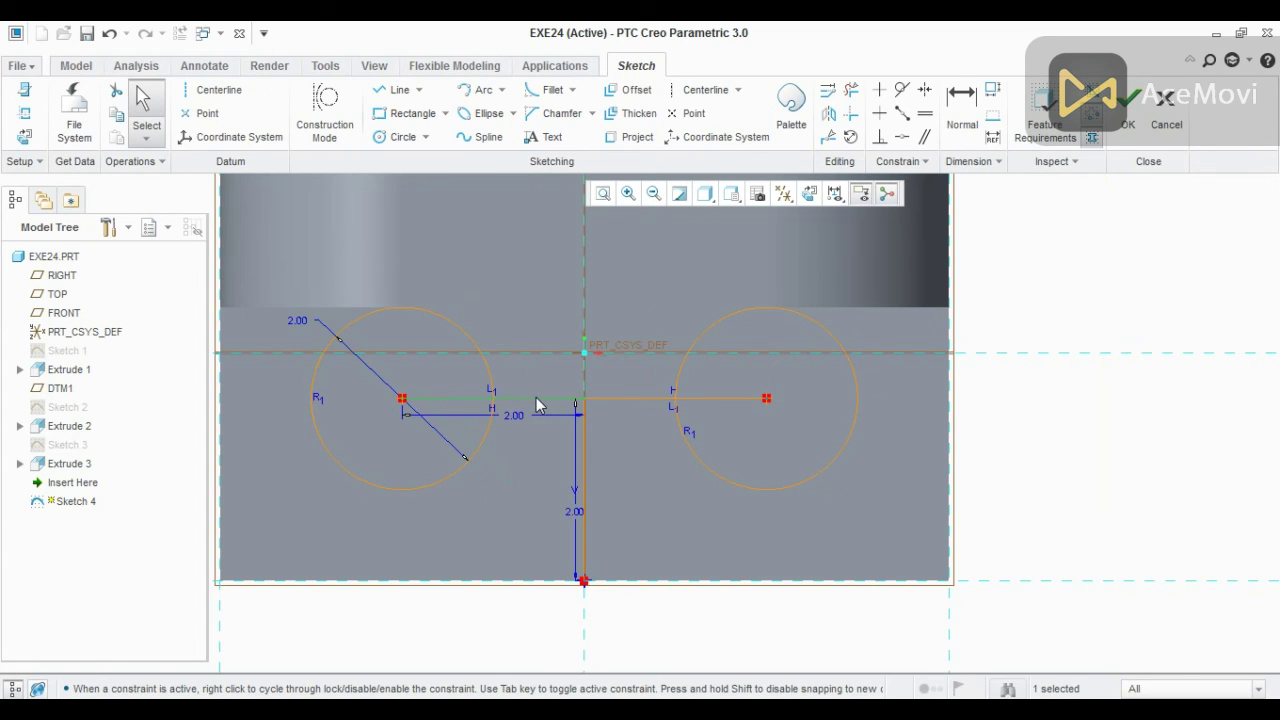
click(602, 399)
key(Delete)
click(585, 446)
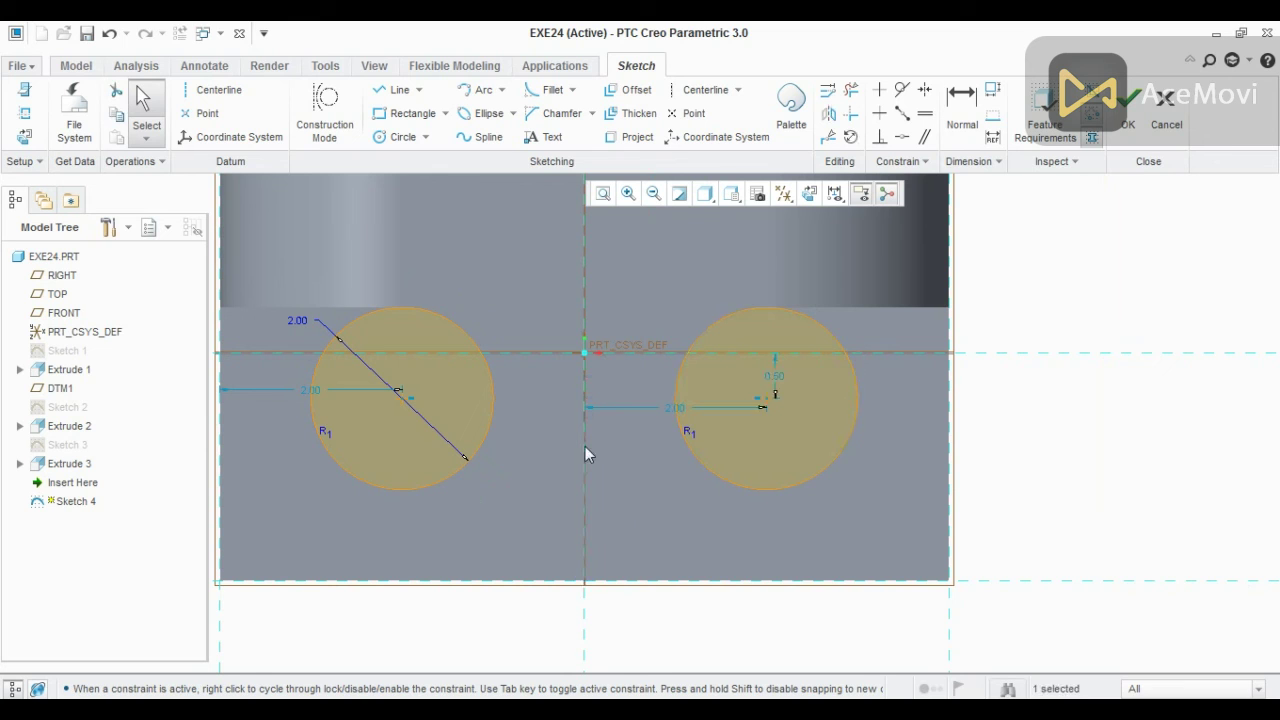
key(Delete)
scroll(582, 486, down, 1)
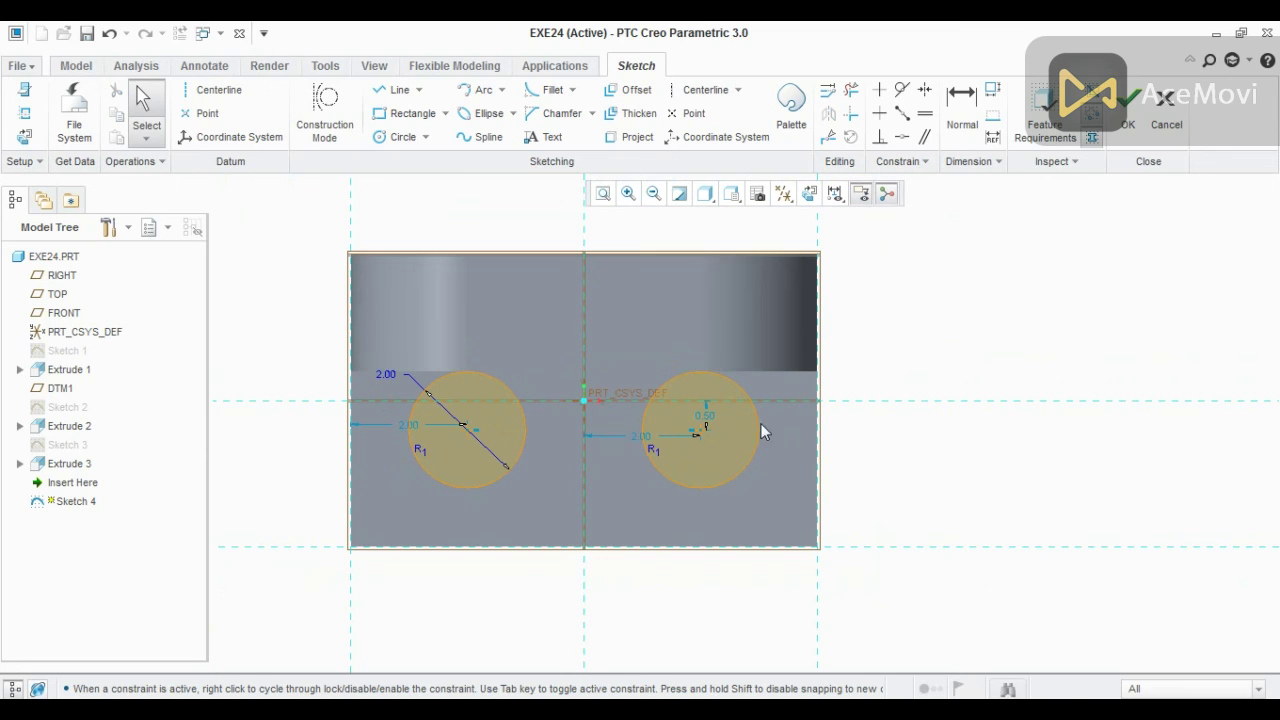
Finish the sketch and extrude both circles as a material-removing cut through the base.
click(1127, 110)
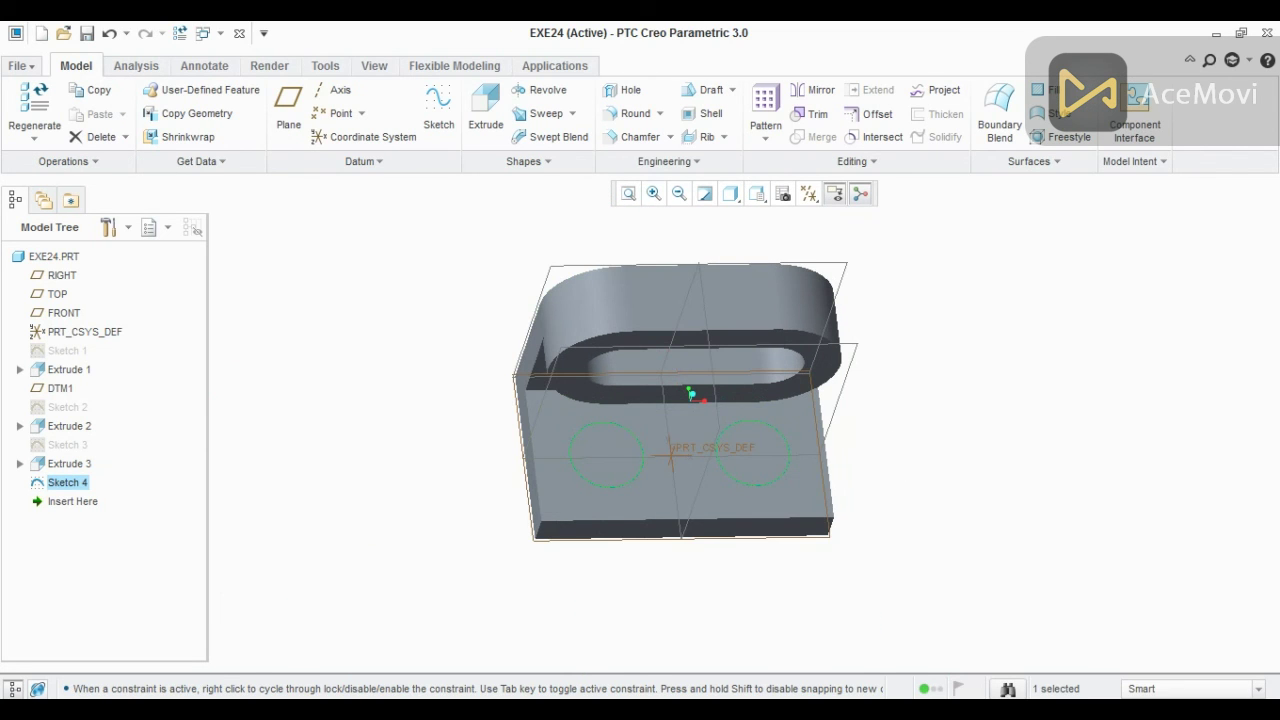
click(483, 112)
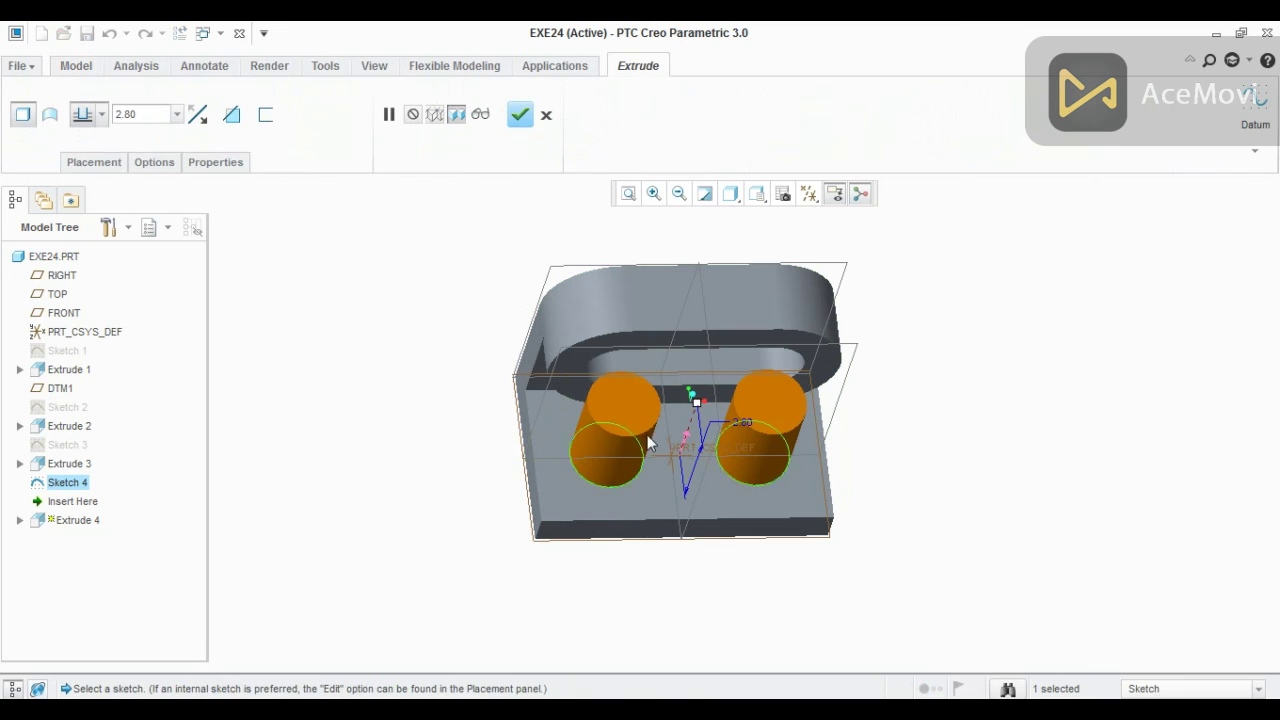
click(684, 440)
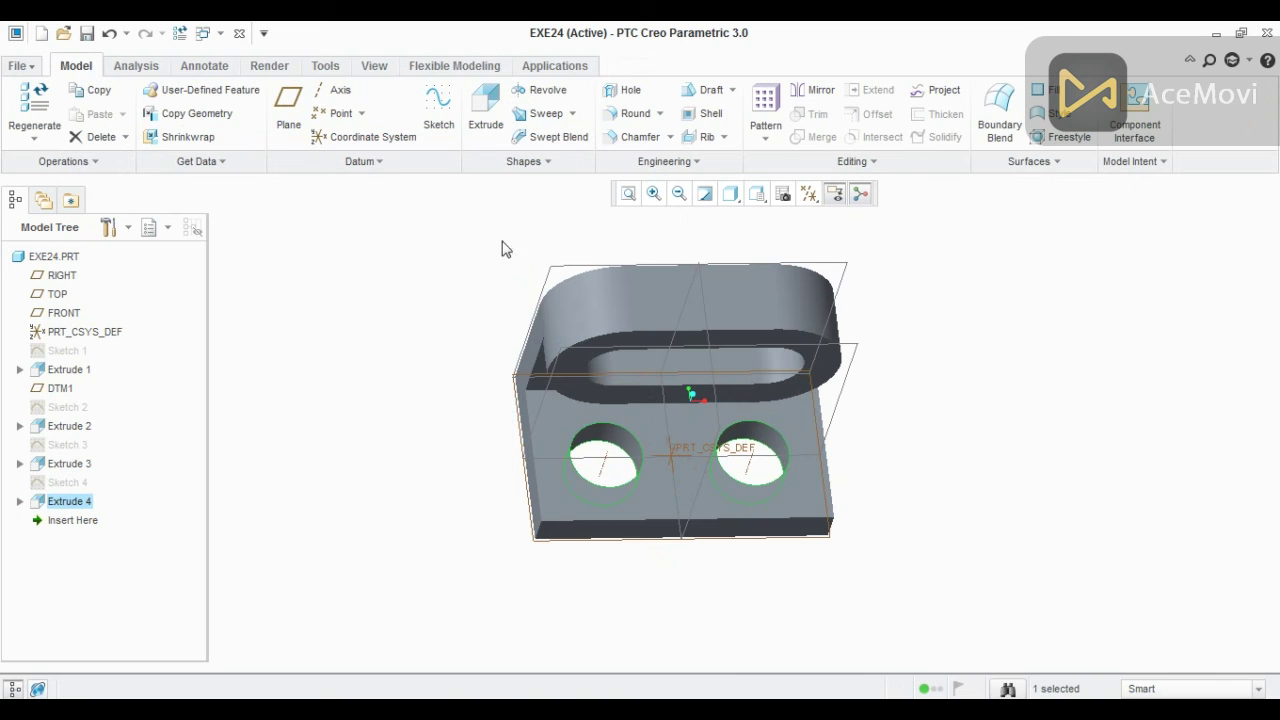
Apply a Round to the two front vertical corner edges of the base plate.
middle_drag(730, 393, 851, 431)
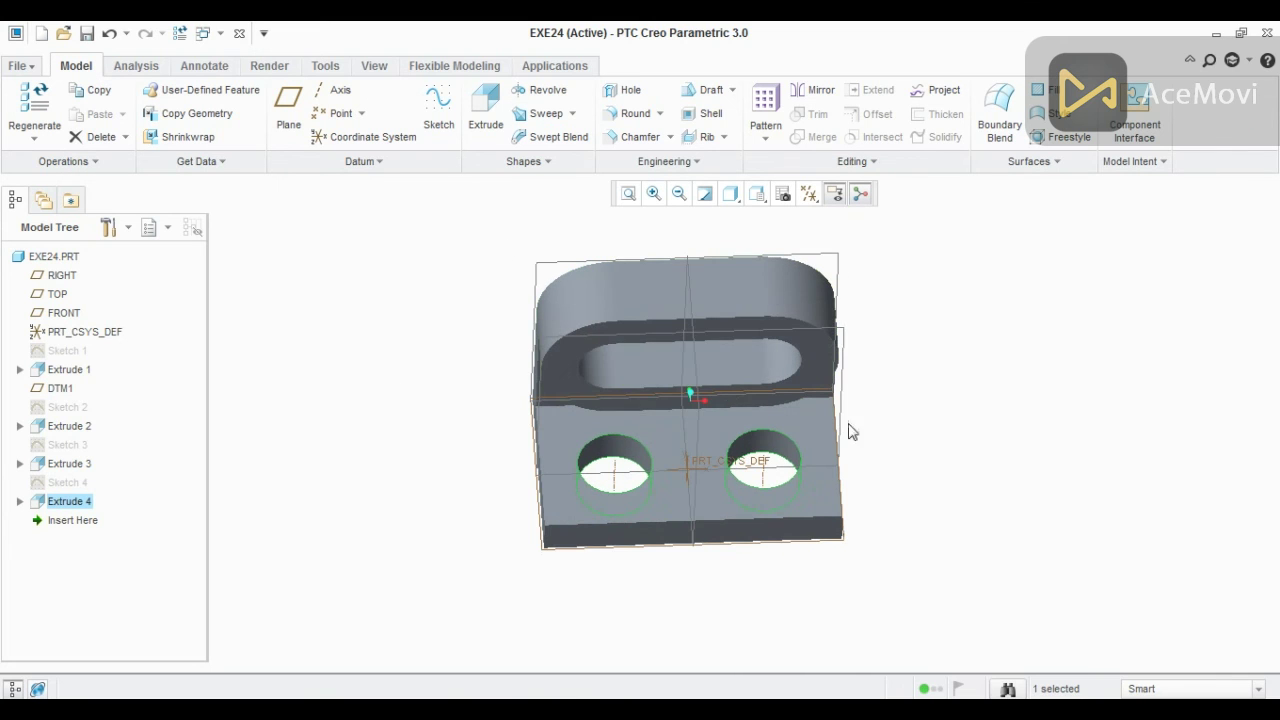
click(630, 114)
scroll(545, 545, up, 3)
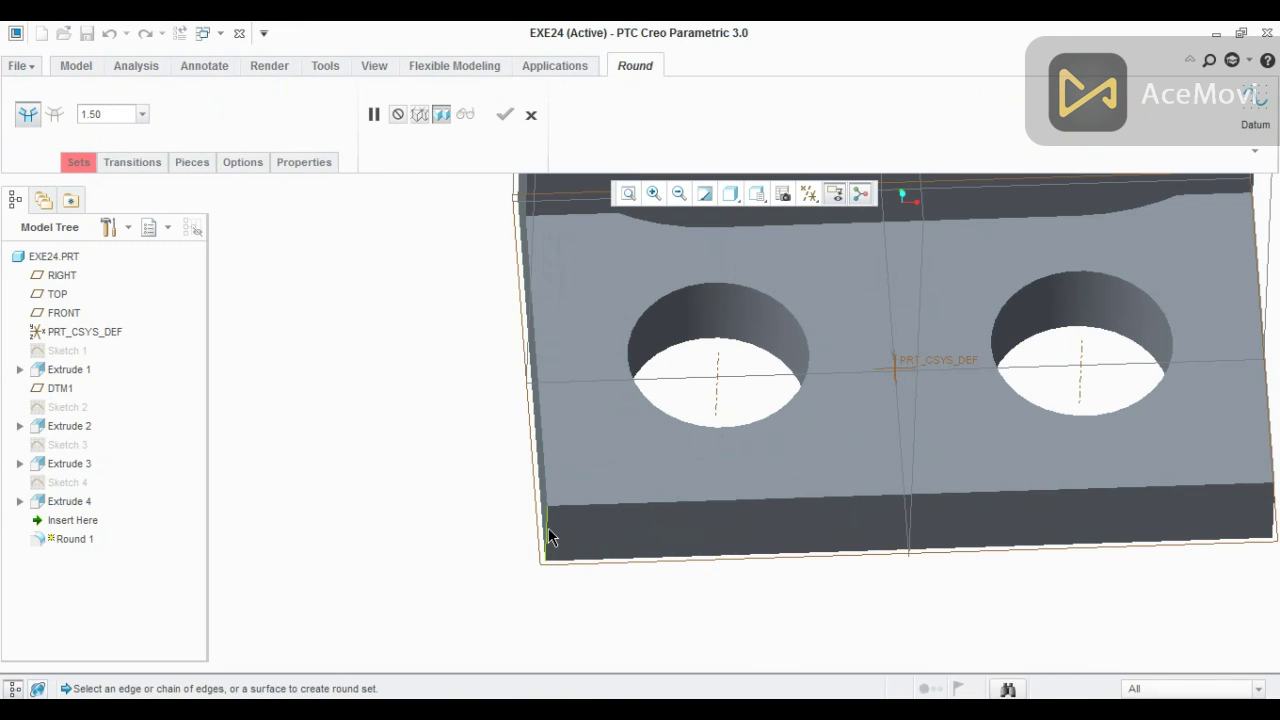
click(547, 528)
scroll(494, 587, down, 3)
middle_drag(859, 594, 855, 555)
ctrl+click(855, 558)
middle_drag(629, 609, 690, 615)
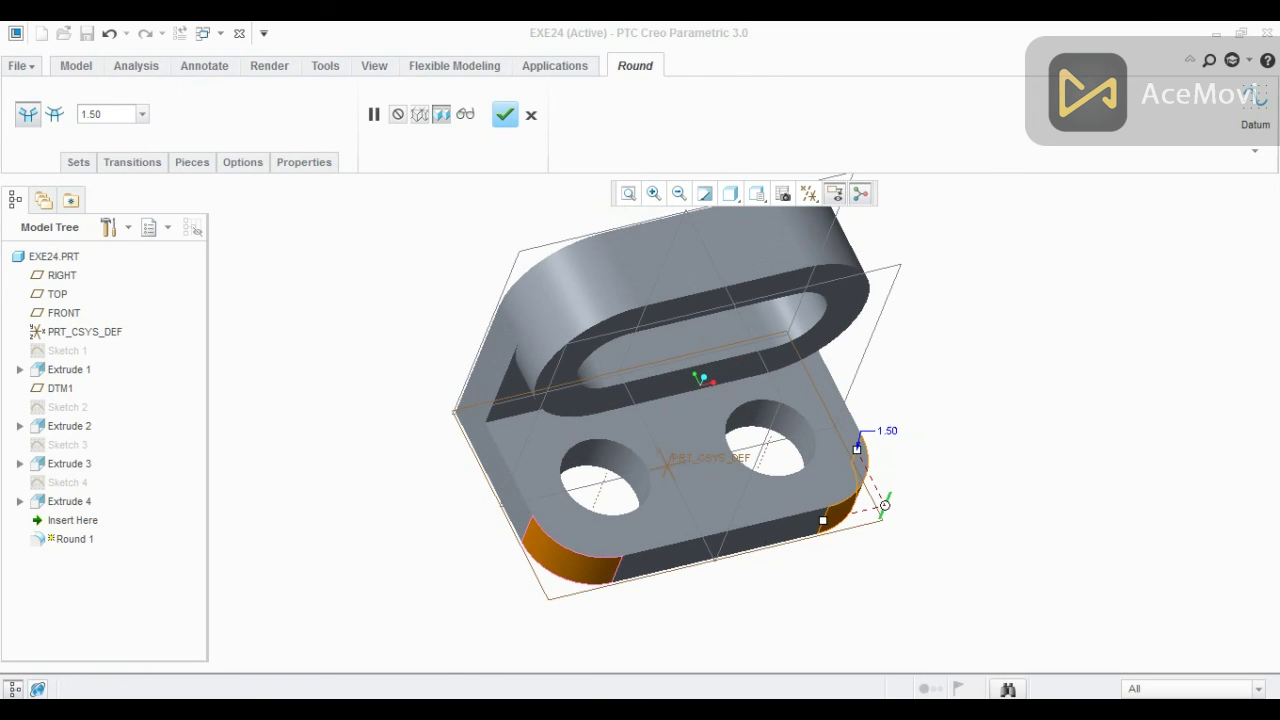
Check the corner radius in the reference drawing and complete the round with the right front corner's radius set to 2.
click(505, 642)
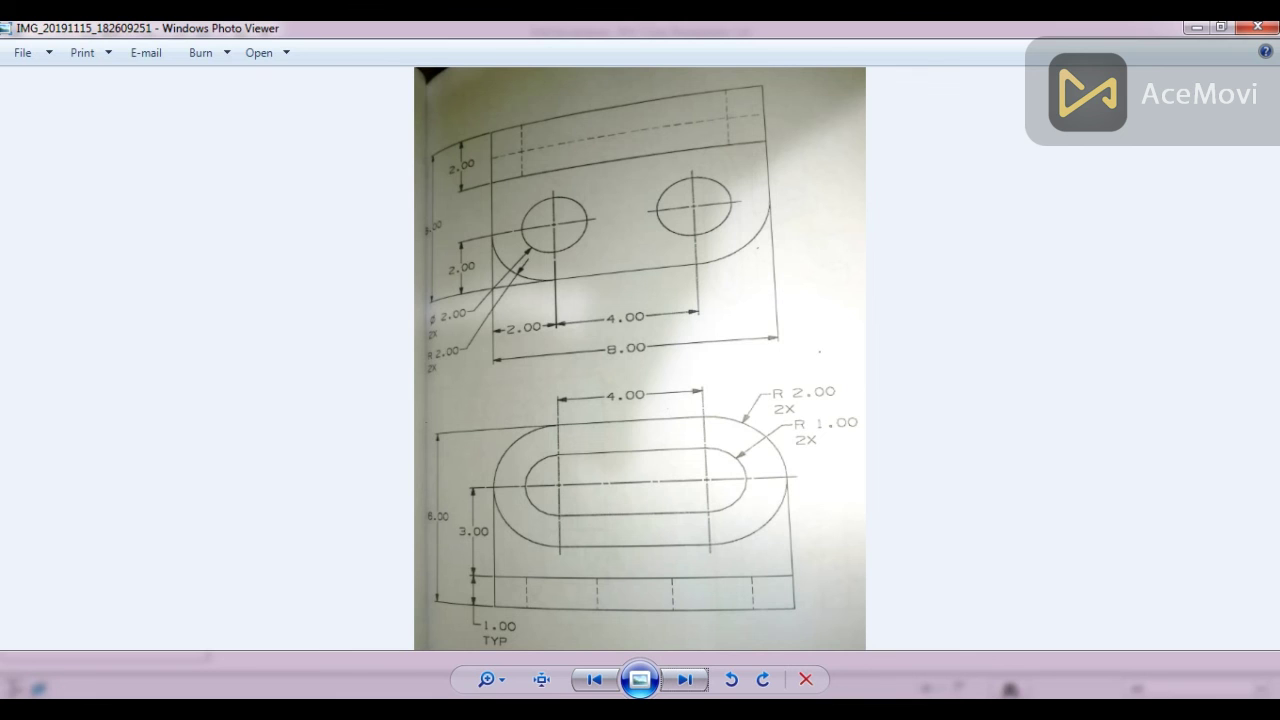
key(alt+Tab)
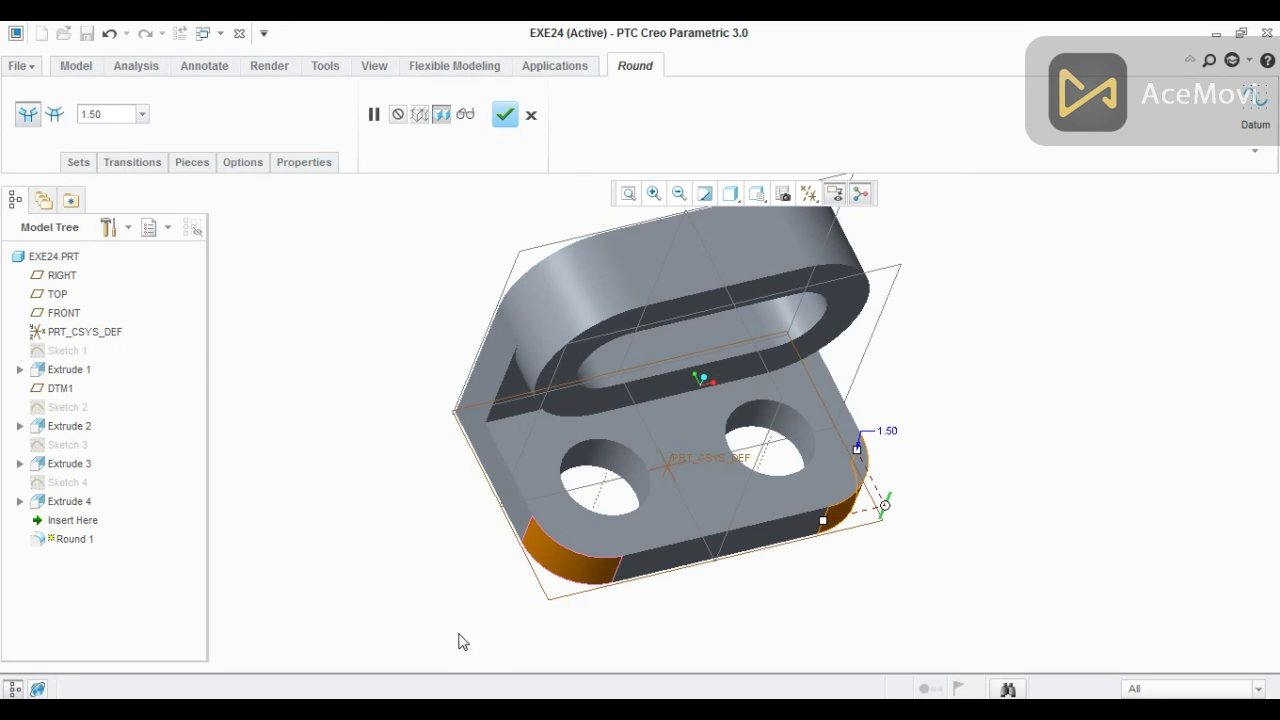
click(126, 115)
text(2)
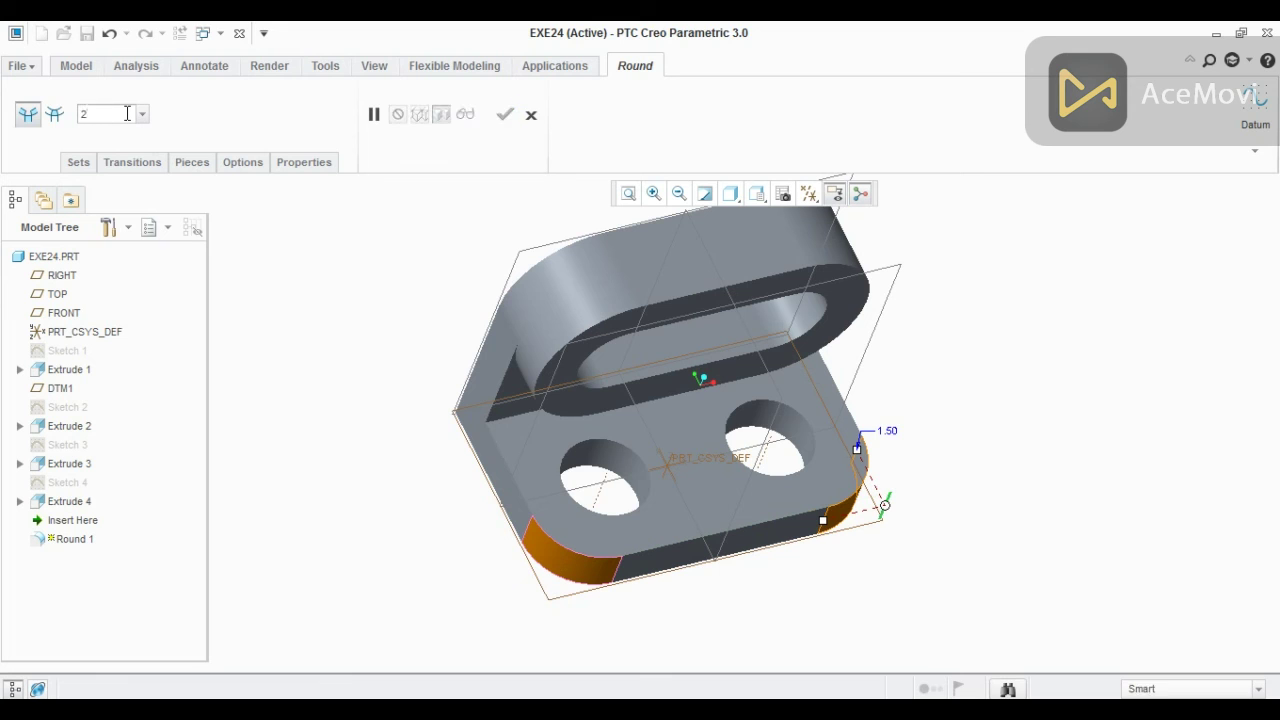
key(Return)
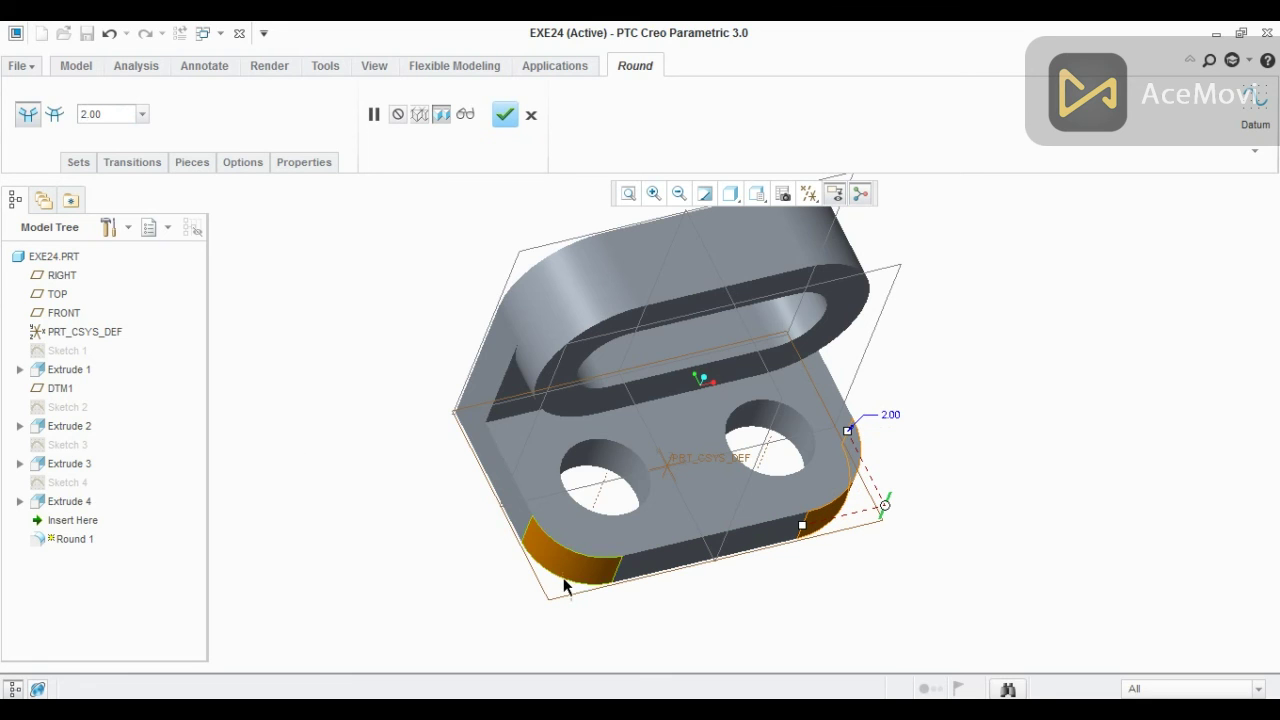
middle_drag(653, 620, 830, 520)
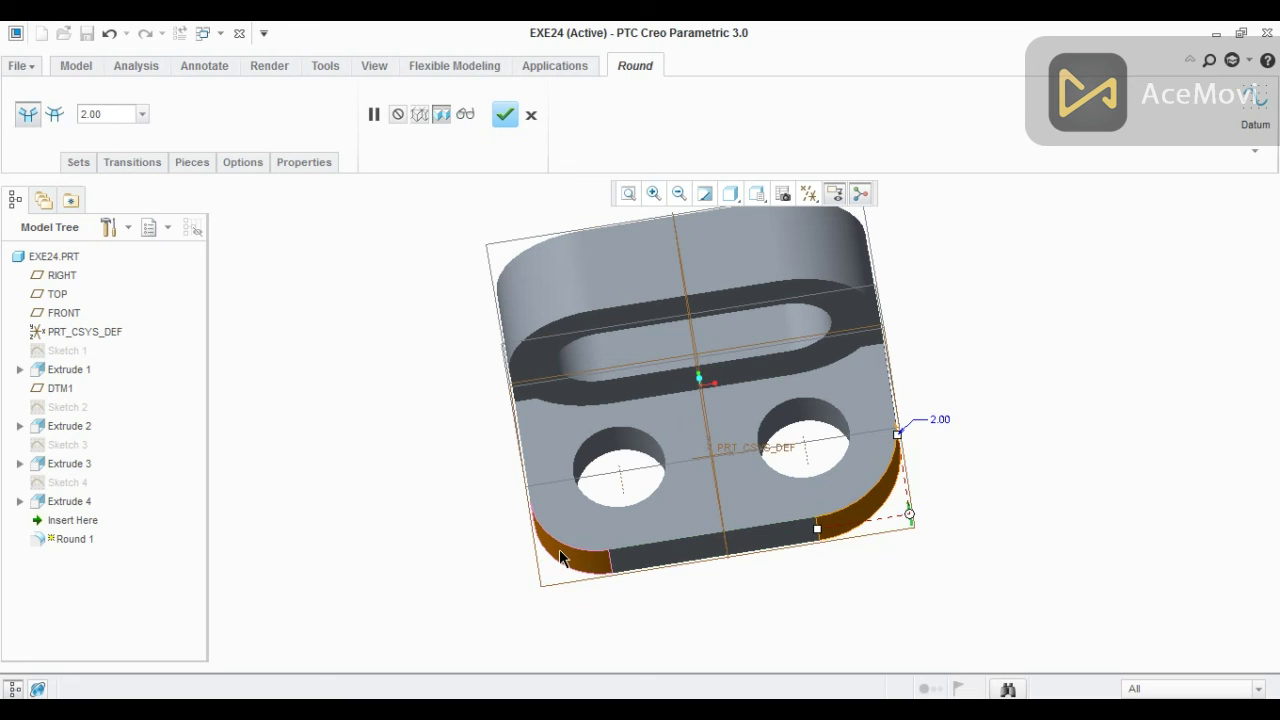
middle_click(500, 580)
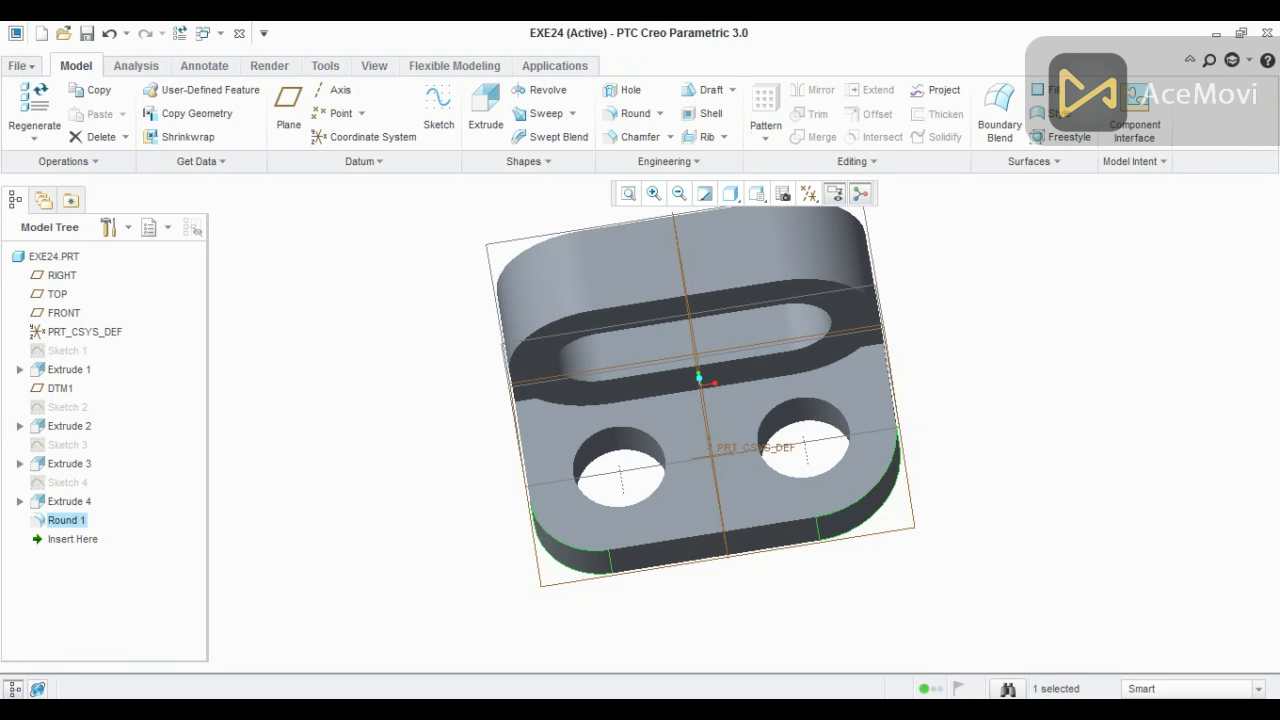
Redefine the round feature so the base's left front corner has a radius of 2.
right_click(66, 522)
click(143, 273)
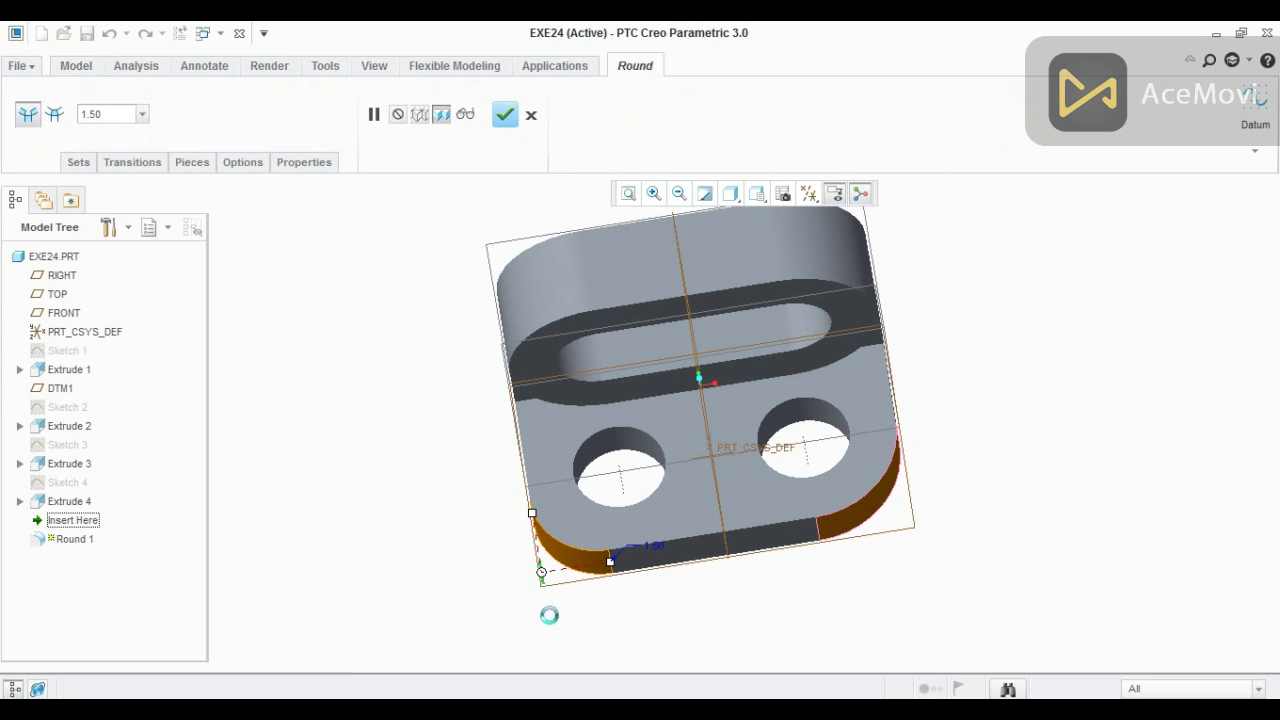
double_click(655, 549)
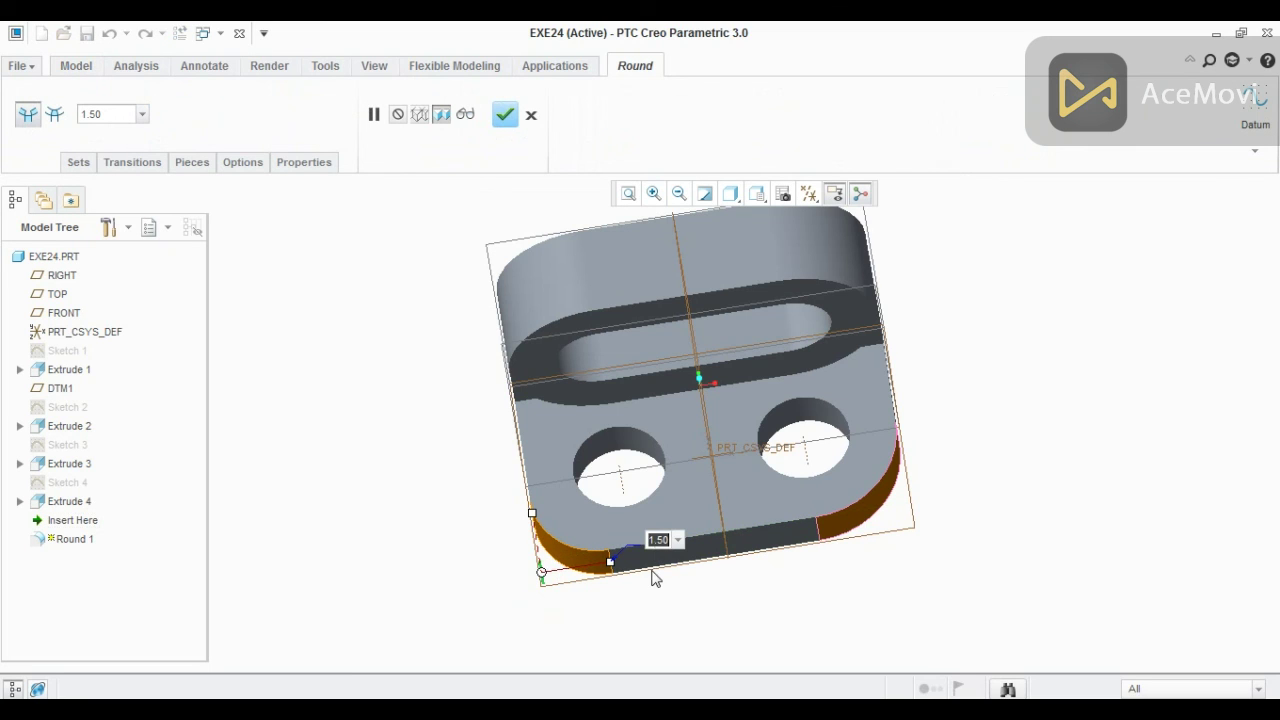
text(2)
key(Return)
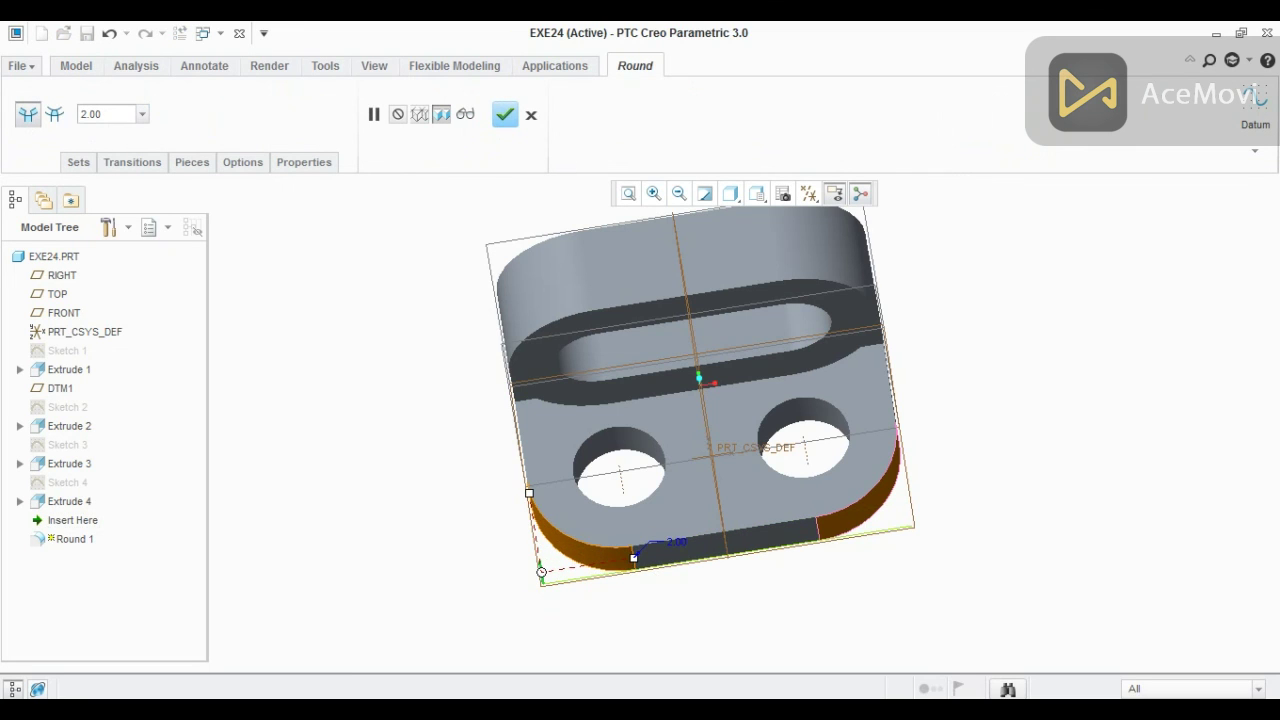
click(505, 114)
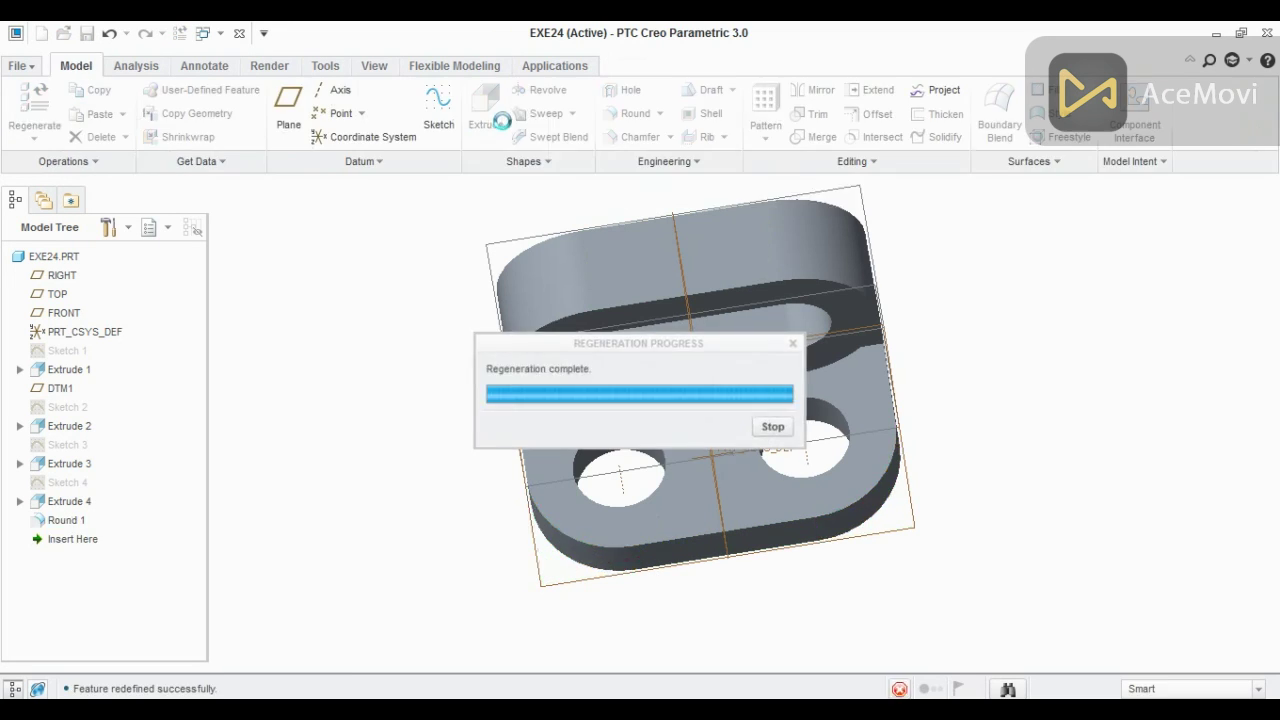
middle_drag(389, 492, 421, 472)
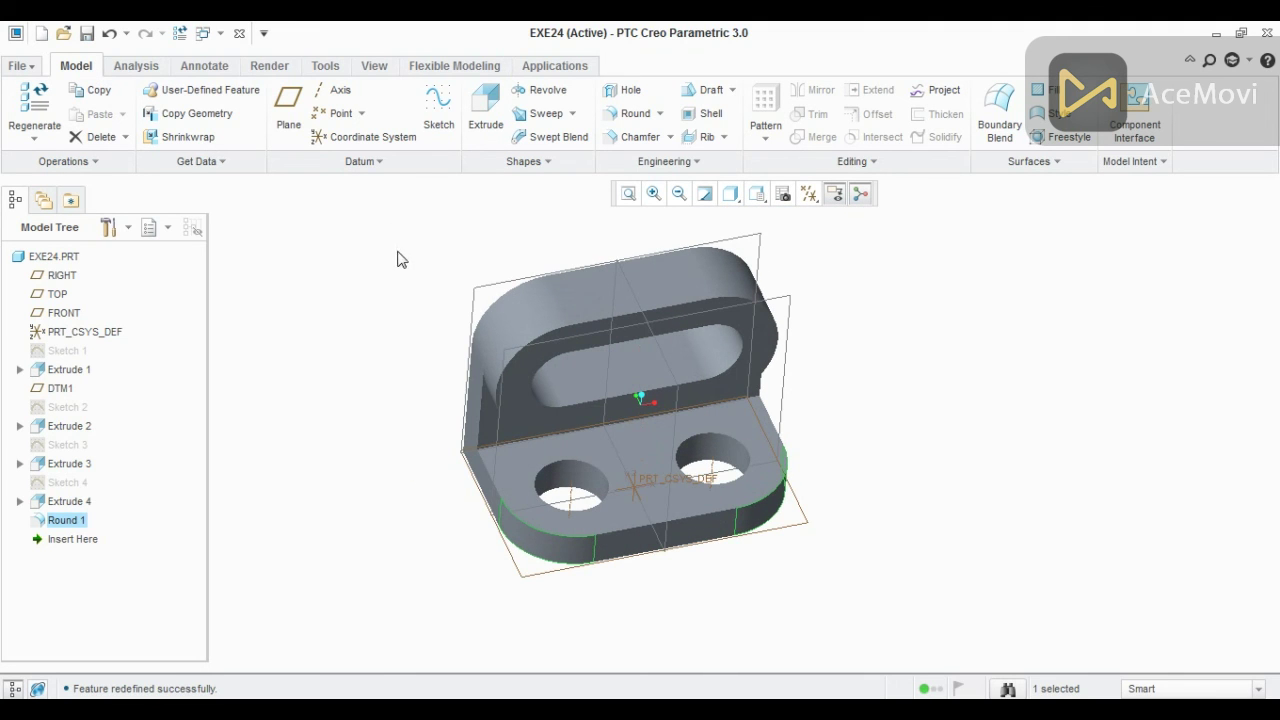